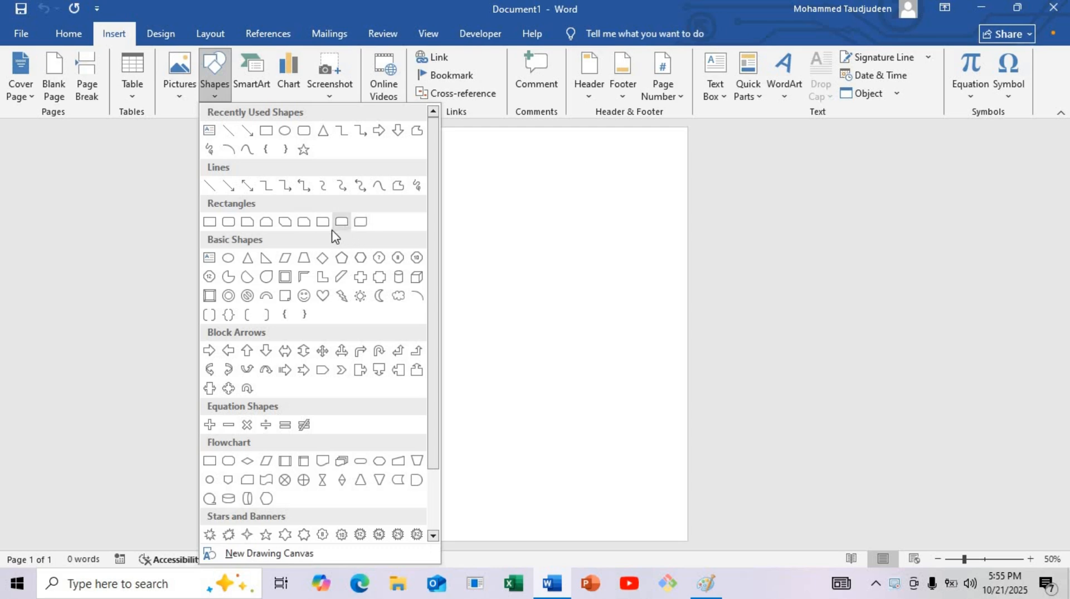
Draw a slightly rounded rectangle about 10.25" high and 7.52" wide, nearly filling the page, and centre it
{"action": "left_click", "coordinate": [225, 223]}
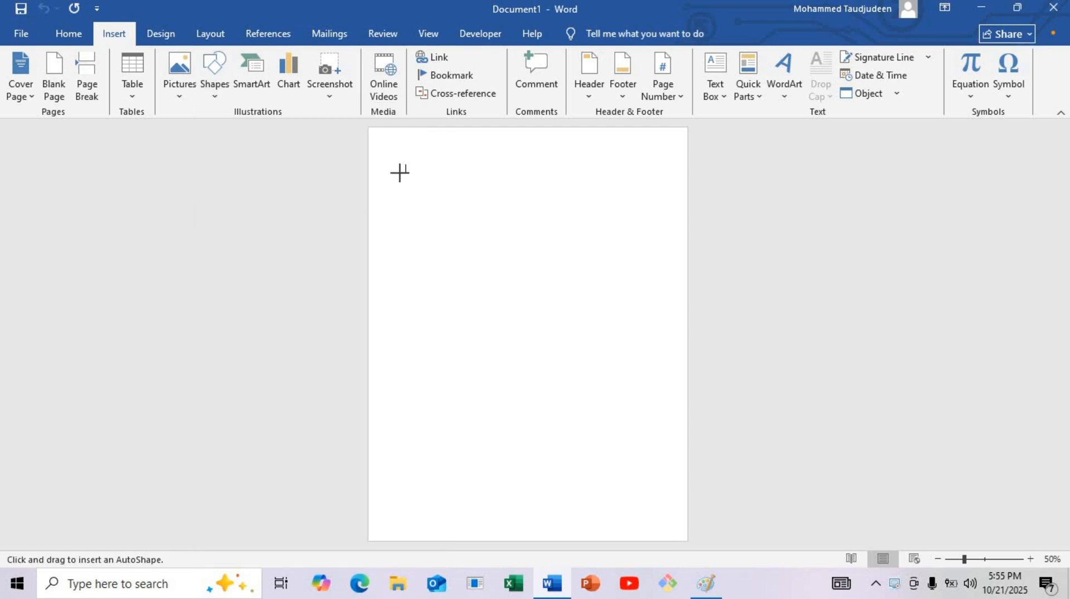
{"action": "left_click_drag", "start_coordinate": [390, 142], "coordinate": [668, 530]}
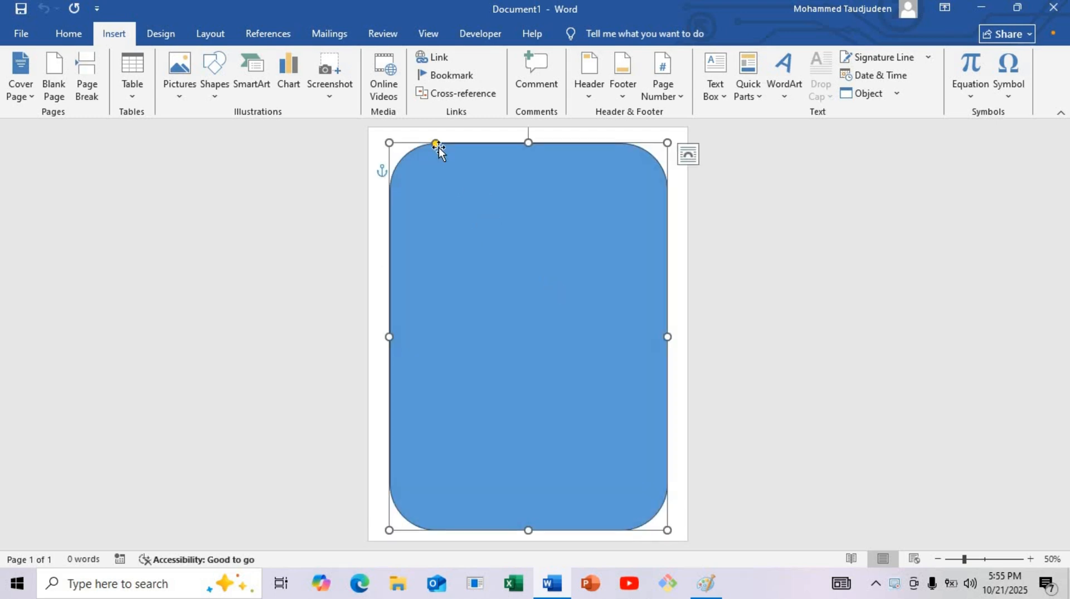
{"action": "left_click_drag", "start_coordinate": [437, 143], "coordinate": [408, 153]}
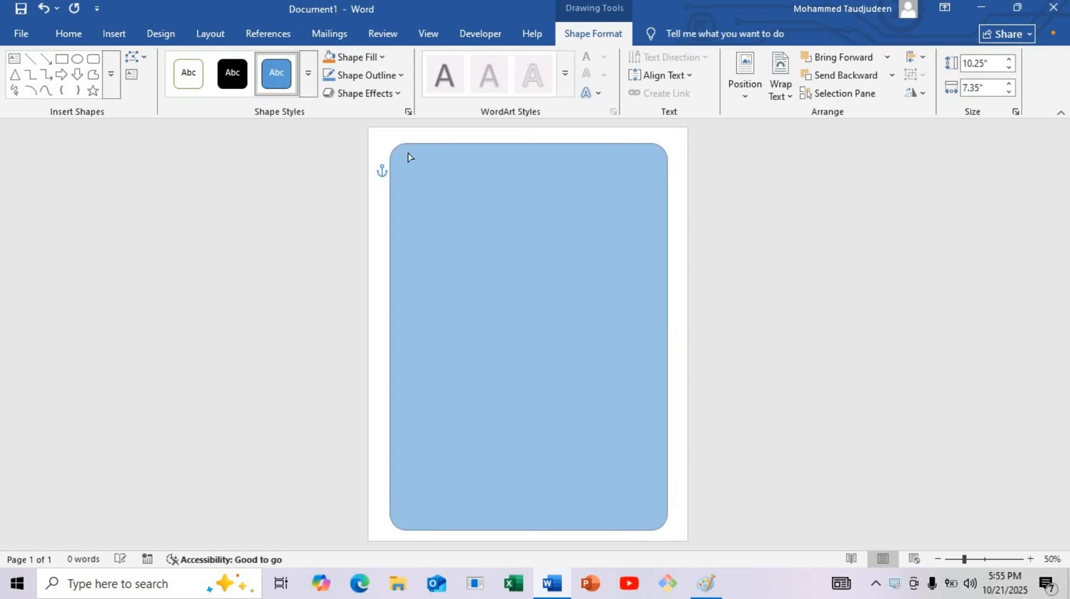
{"action": "left_click_drag", "start_coordinate": [405, 153], "coordinate": [403, 157]}
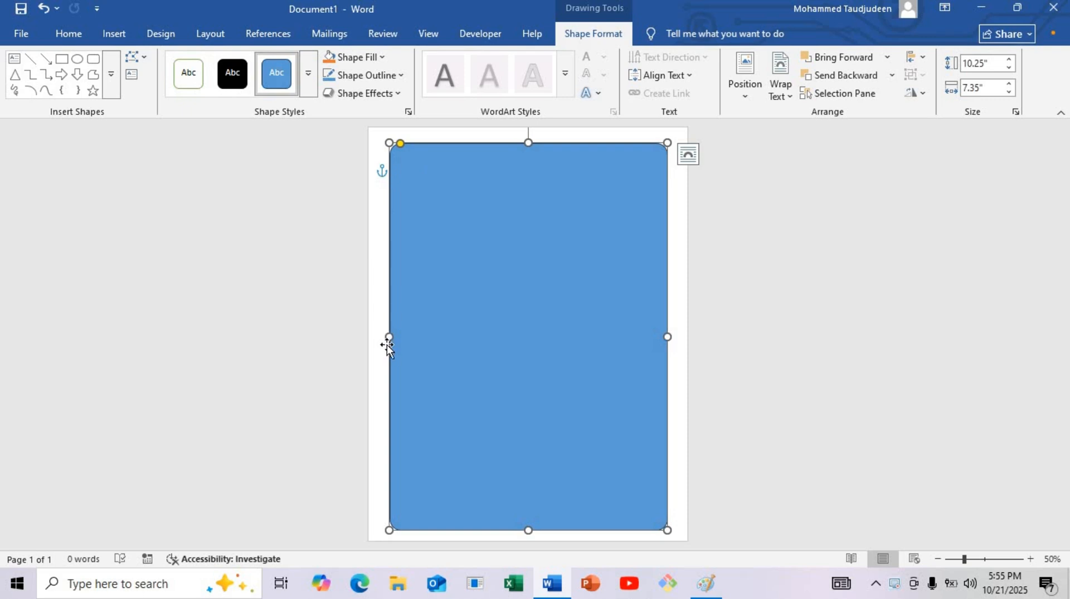
{"action": "left_click_drag", "start_coordinate": [381, 336], "coordinate": [384, 336]}
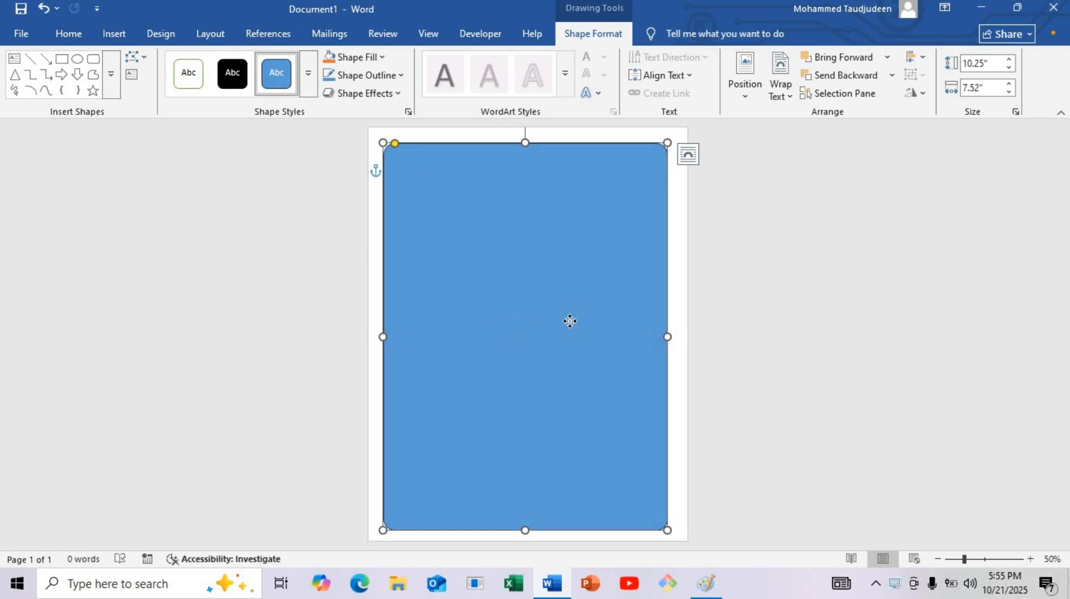
{"action": "left_click_drag", "start_coordinate": [571, 319], "coordinate": [572, 319]}
Remove the rounded rectangle's fill and colour its outline with the darkest shade of the light blue theme colour
{"action": "left_click", "coordinate": [369, 58]}
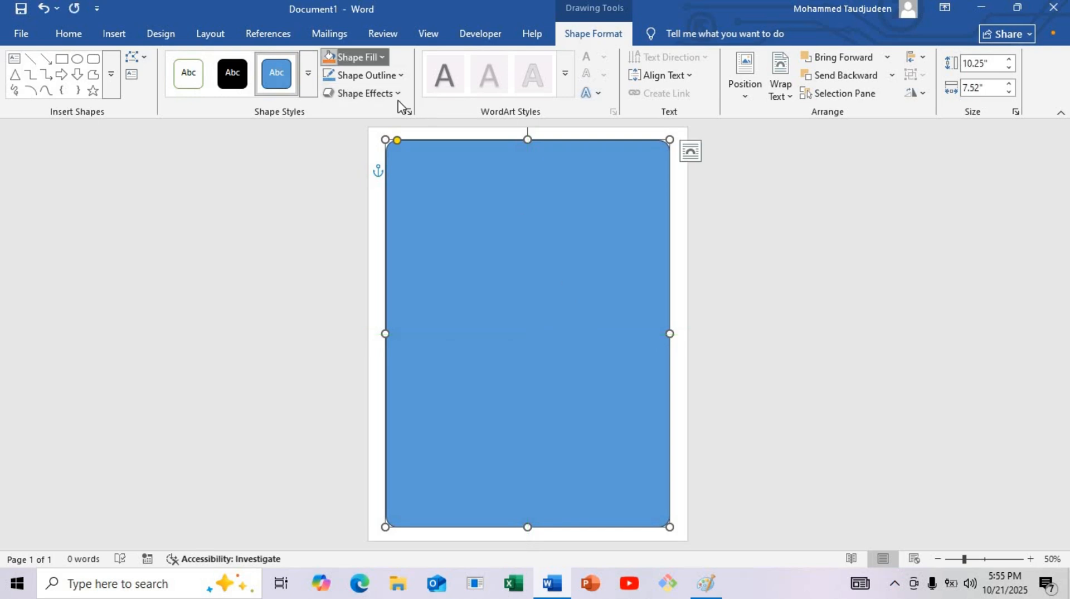
{"action": "left_click", "coordinate": [351, 320]}
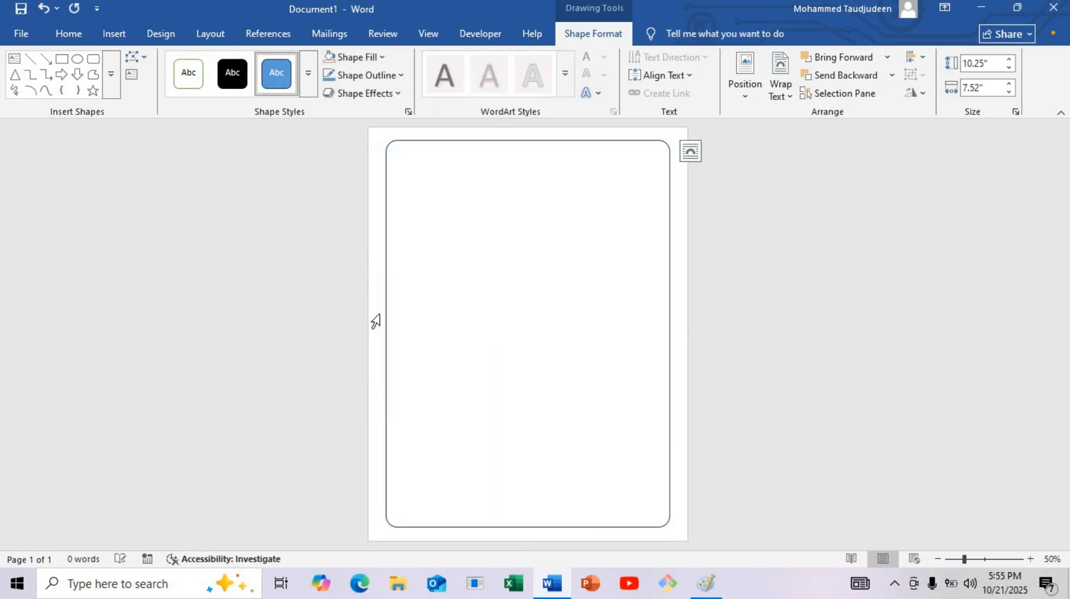
{"action": "left_click", "coordinate": [399, 79]}
{"action": "left_click", "coordinate": [385, 80]}
{"action": "left_click", "coordinate": [372, 82]}
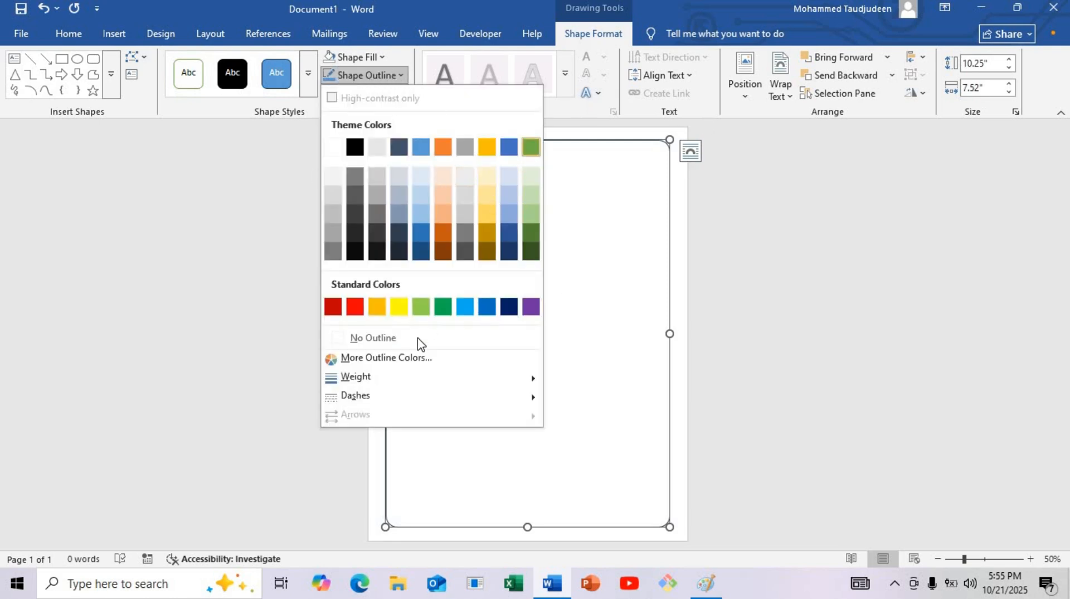
{"action": "left_click", "coordinate": [420, 252]}
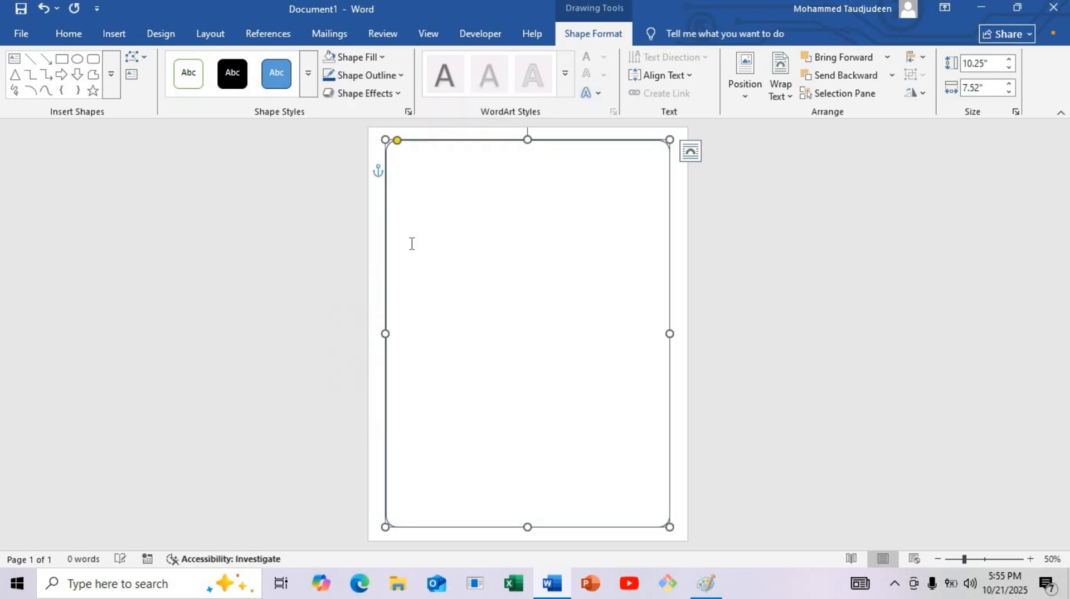
Set the rounded rectangle's outline width to 7 pt
{"action": "right_click", "coordinate": [387, 171]}
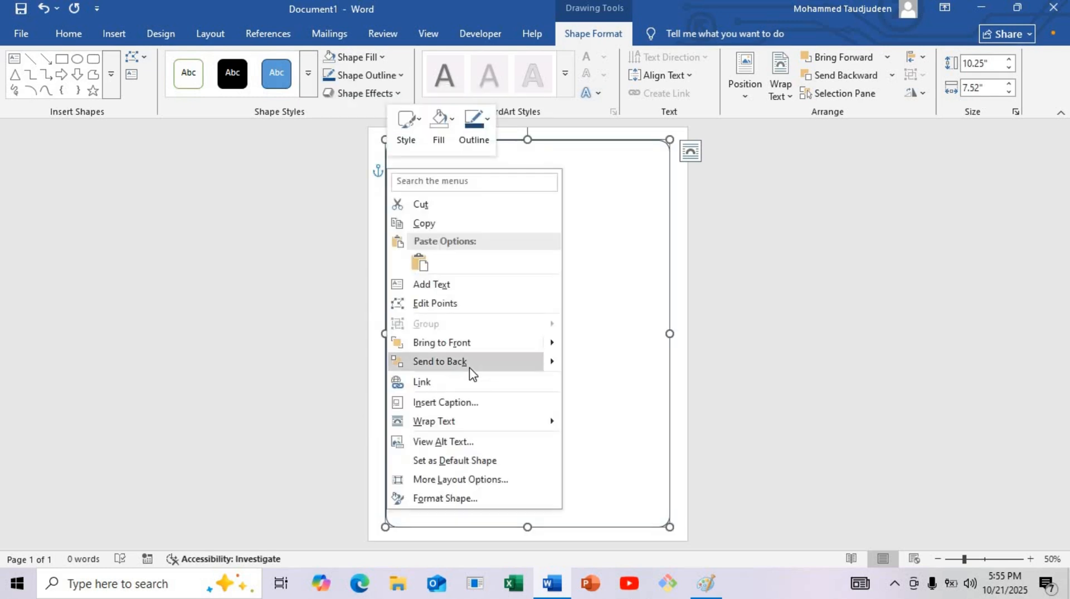
{"action": "left_click", "coordinate": [433, 498]}
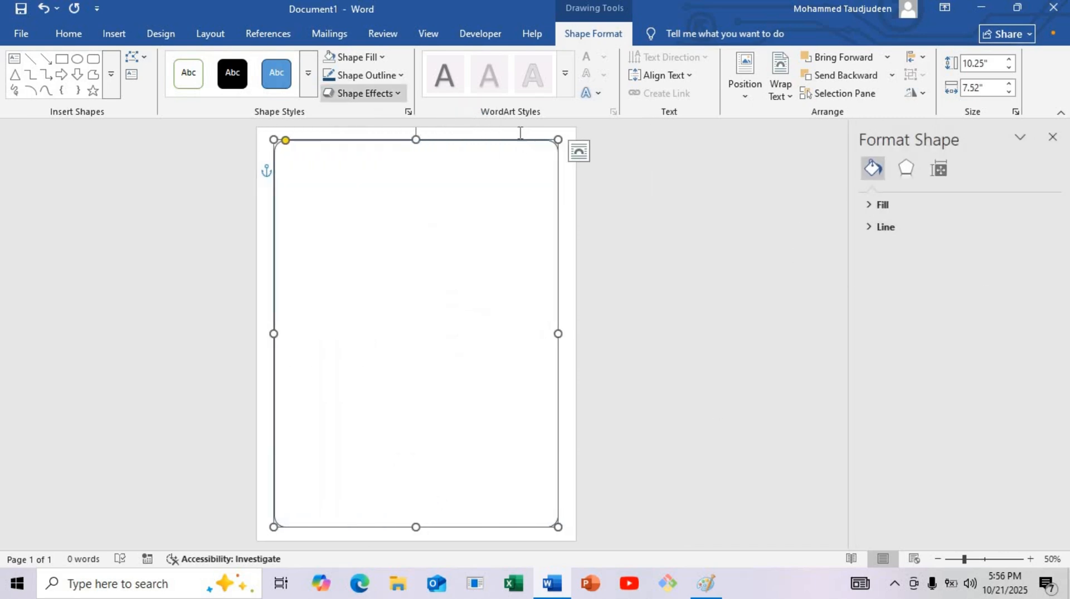
{"action": "left_click", "coordinate": [874, 227]}
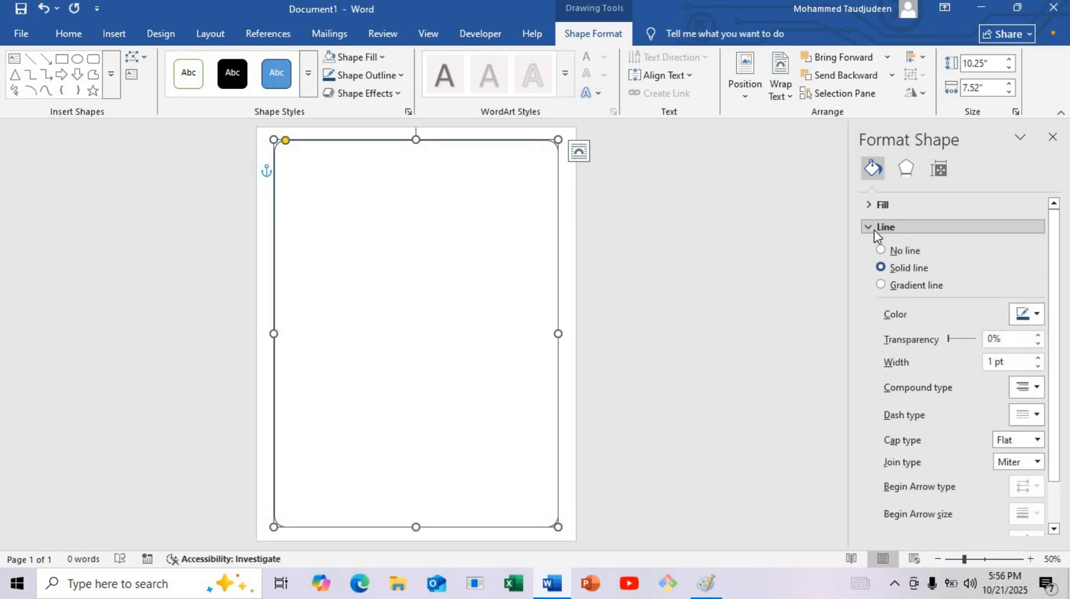
{"action": "left_click", "coordinate": [995, 361]}
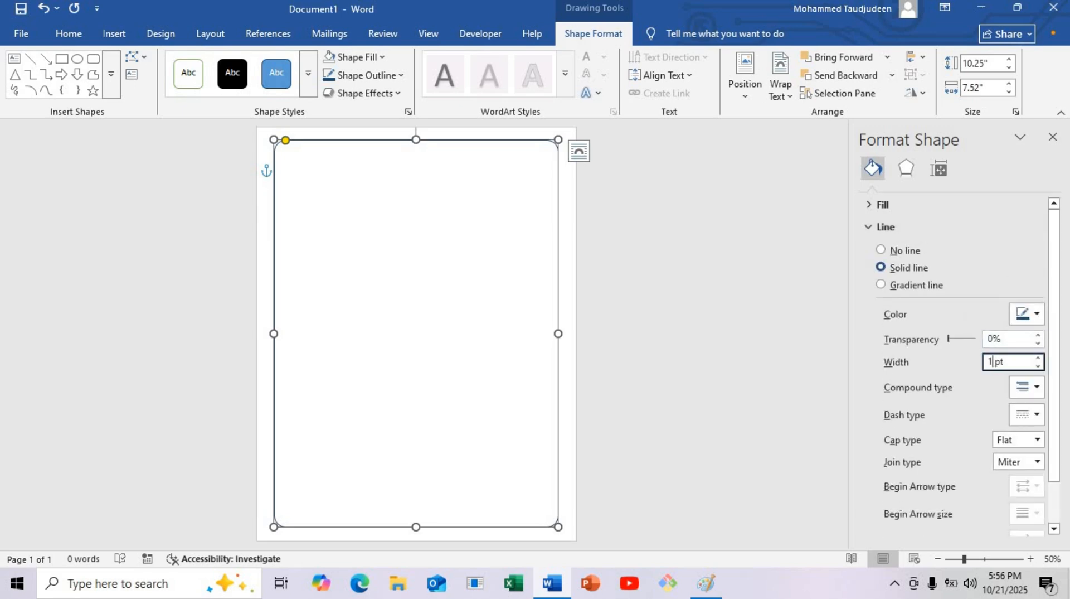
{"action": "type", "text": "7"}
{"action": "key", "text": "Return"}
{"action": "left_click", "coordinate": [535, 286]}
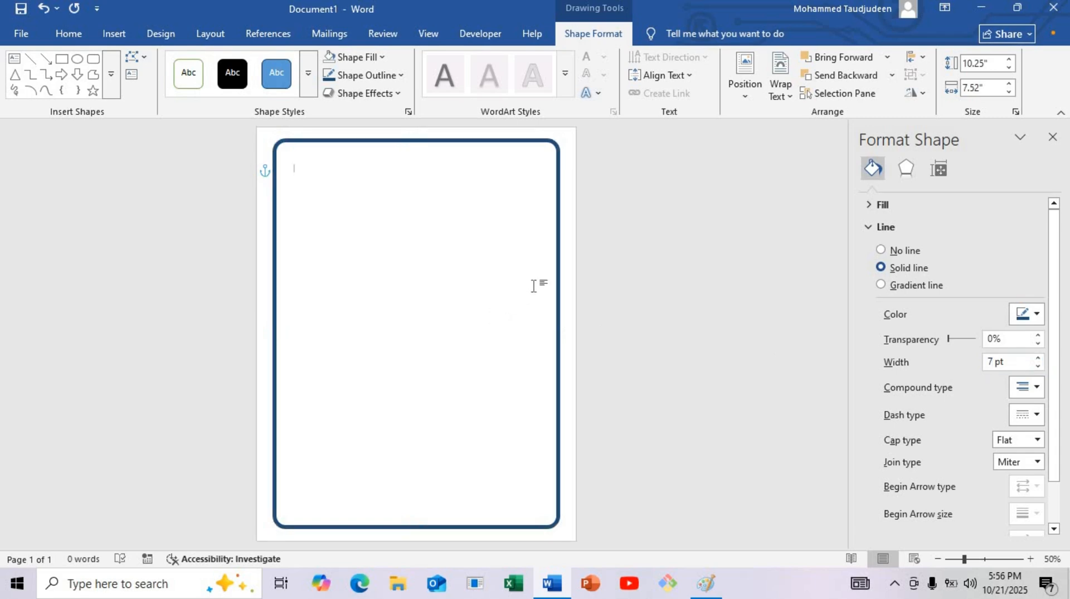
Widen the page border shape to about 7.63" and nudge it so its side margins on the page are even
{"action": "left_click", "coordinate": [556, 285]}
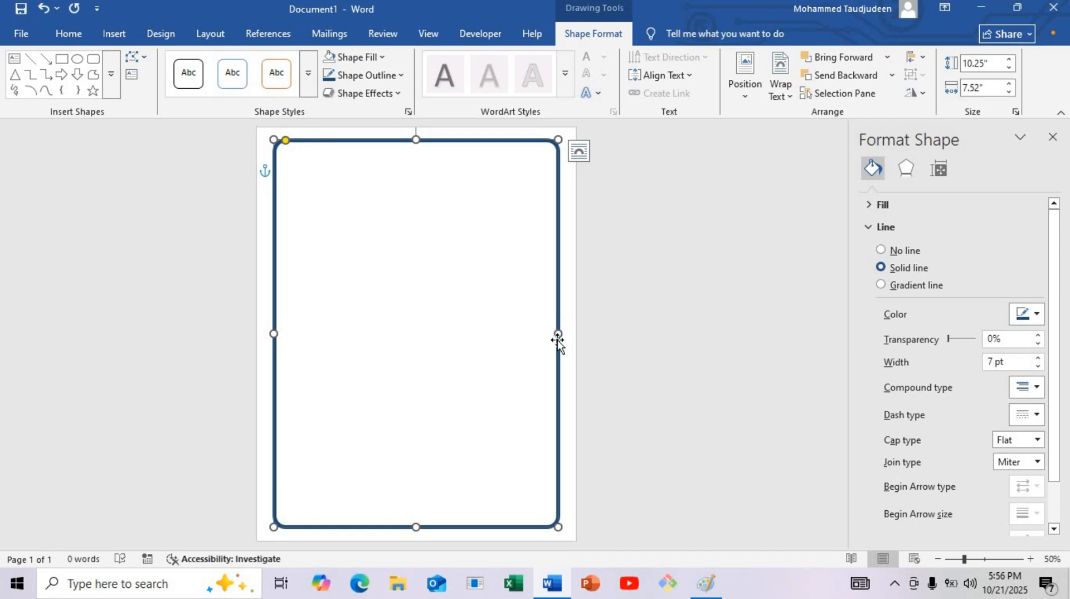
{"action": "left_click_drag", "start_coordinate": [558, 333], "coordinate": [562, 333]}
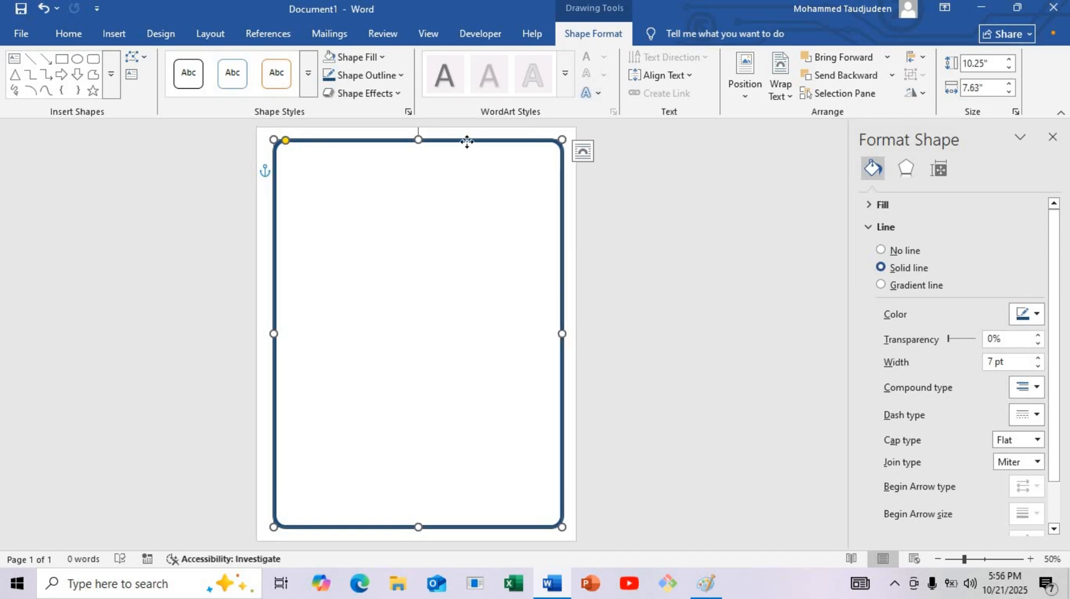
{"action": "left_click_drag", "start_coordinate": [467, 142], "coordinate": [465, 141]}
{"action": "left_click_drag", "start_coordinate": [484, 230], "coordinate": [485, 238]}
{"action": "left_click", "coordinate": [409, 246]}
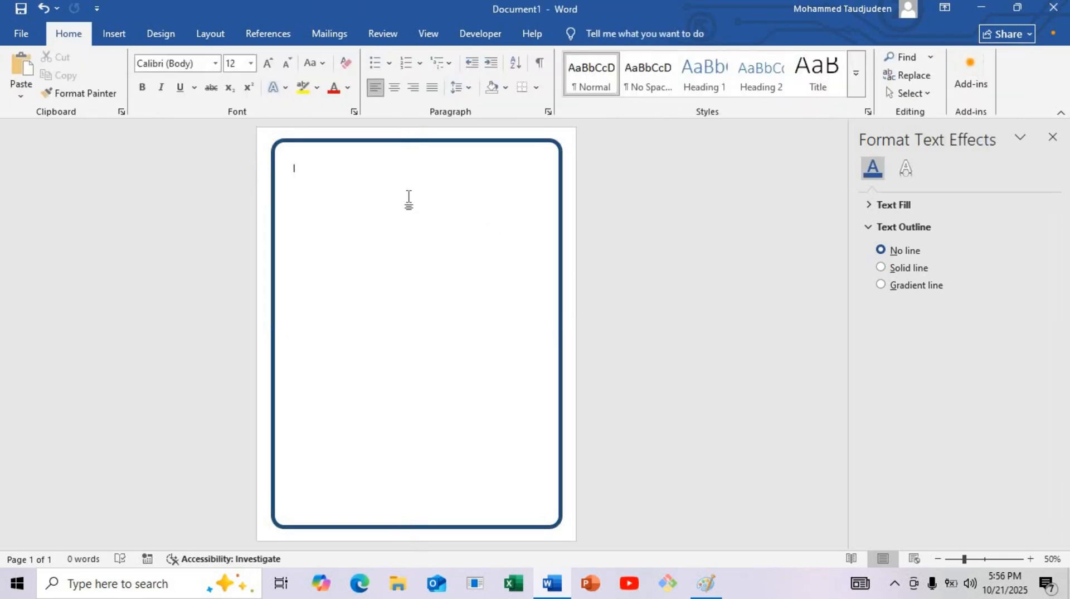
Draw a text box about 1" high and 1.69" wide inside the border, near the page's upper left
{"action": "left_click", "coordinate": [119, 32]}
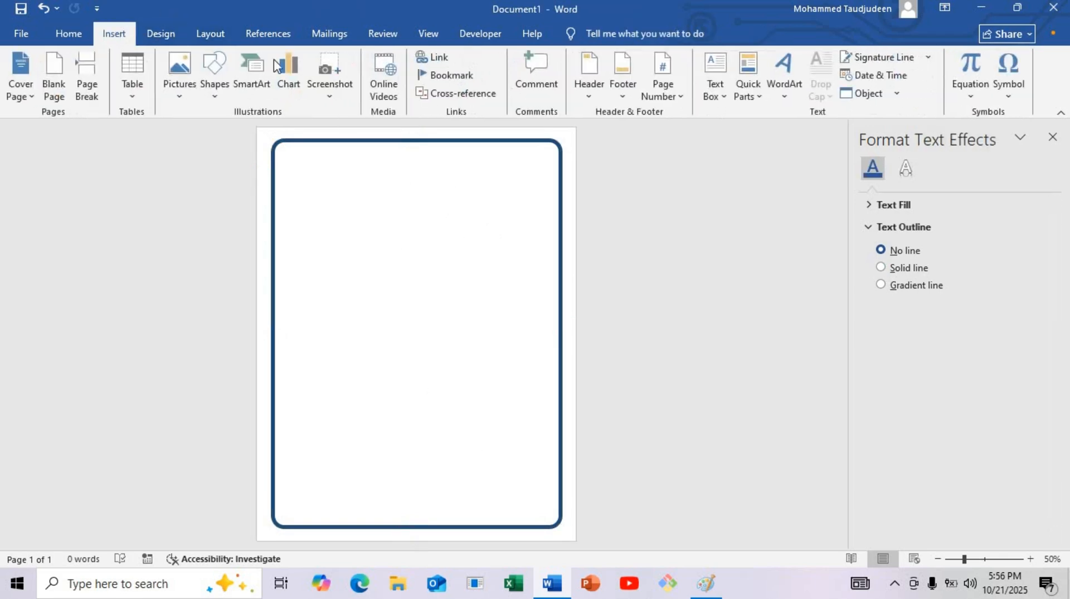
{"action": "left_click", "coordinate": [716, 85]}
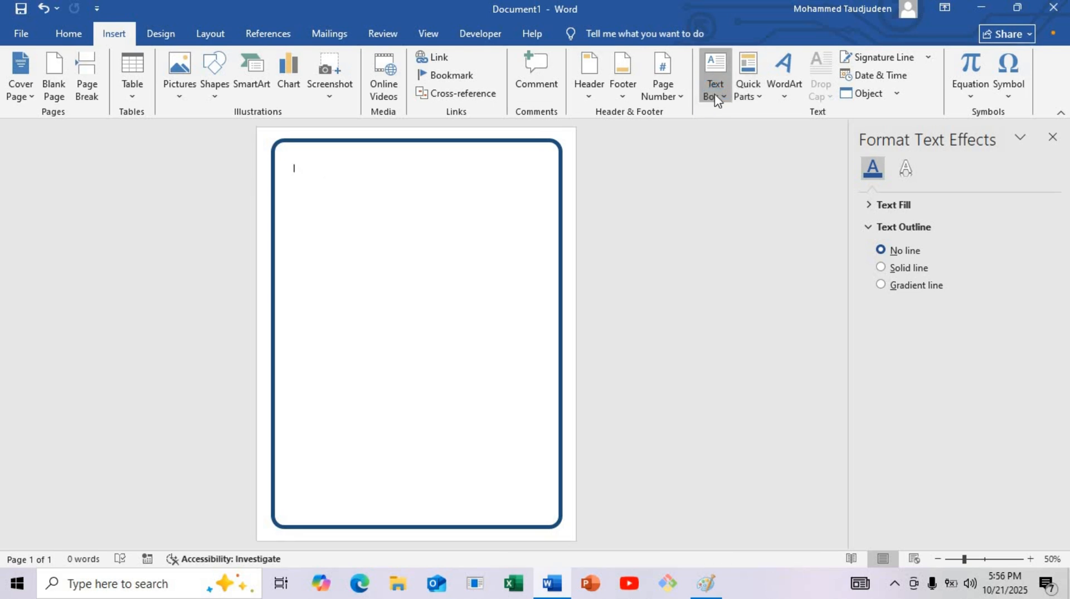
{"action": "left_click", "coordinate": [719, 97]}
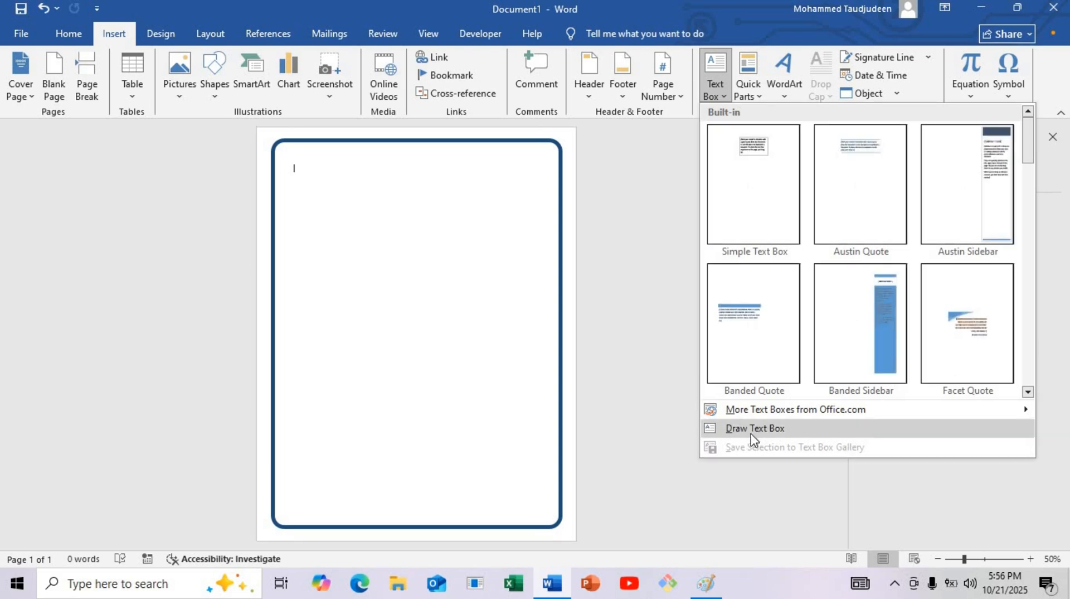
{"action": "left_click", "coordinate": [754, 429]}
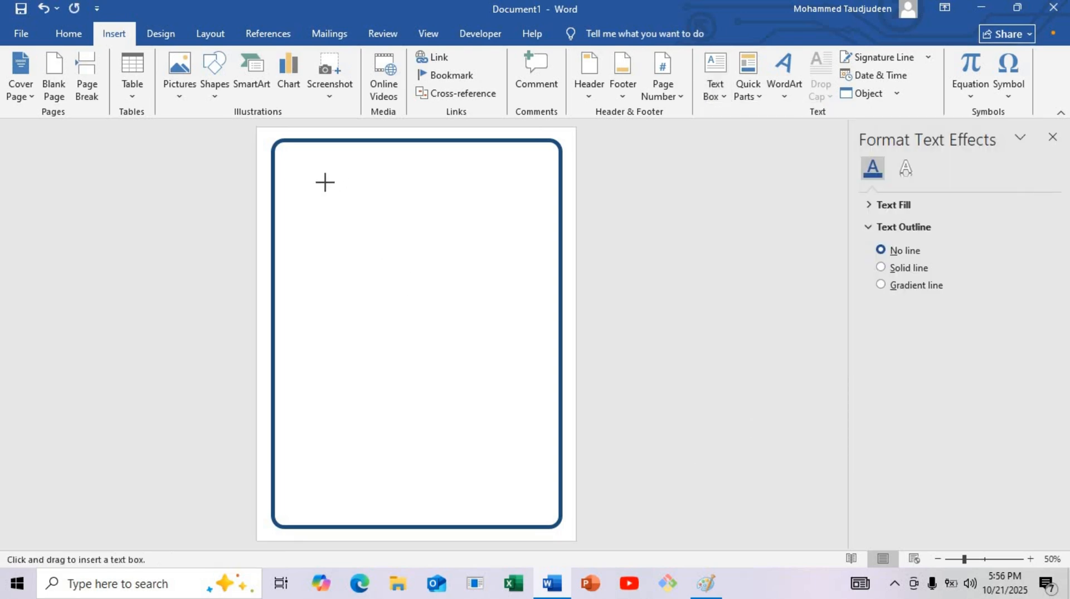
{"action": "mouse_move", "coordinate": [317, 180]}
{"action": "left_mouse_down"}
{"action": "mouse_move", "coordinate": [329, 218]}
{"action": "mouse_move", "coordinate": [382, 197]}
{"action": "left_mouse_up"}
Give the text box no outline and no fill, and enter the text "COMPANY nAME" in it
{"action": "left_click", "coordinate": [386, 79]}
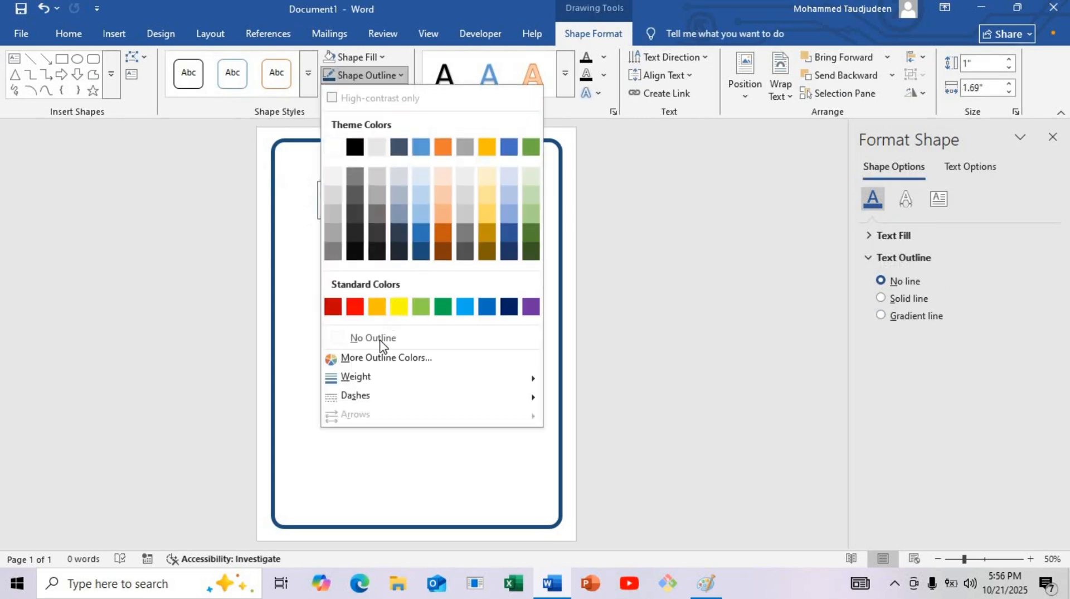
{"action": "left_click", "coordinate": [379, 341]}
{"action": "left_click", "coordinate": [357, 56]}
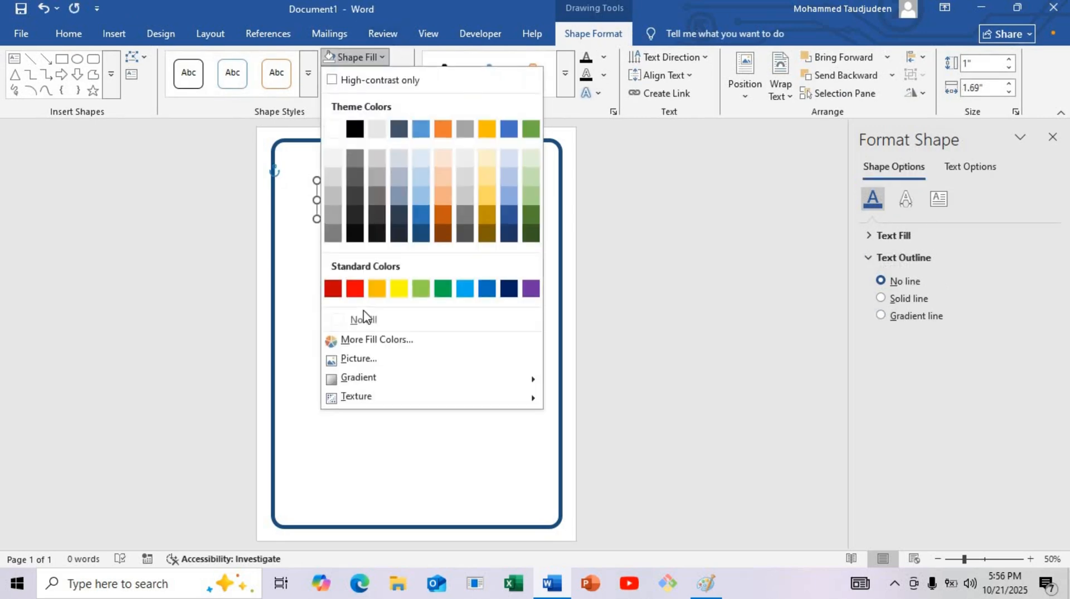
{"action": "left_click", "coordinate": [364, 319]}
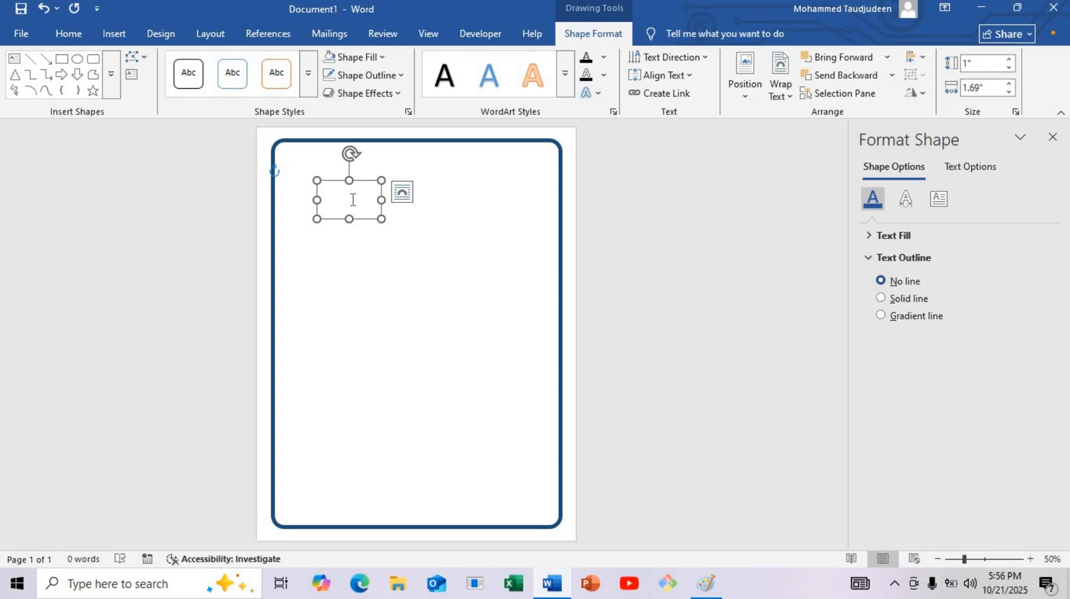
{"action": "type", "text": "c"}
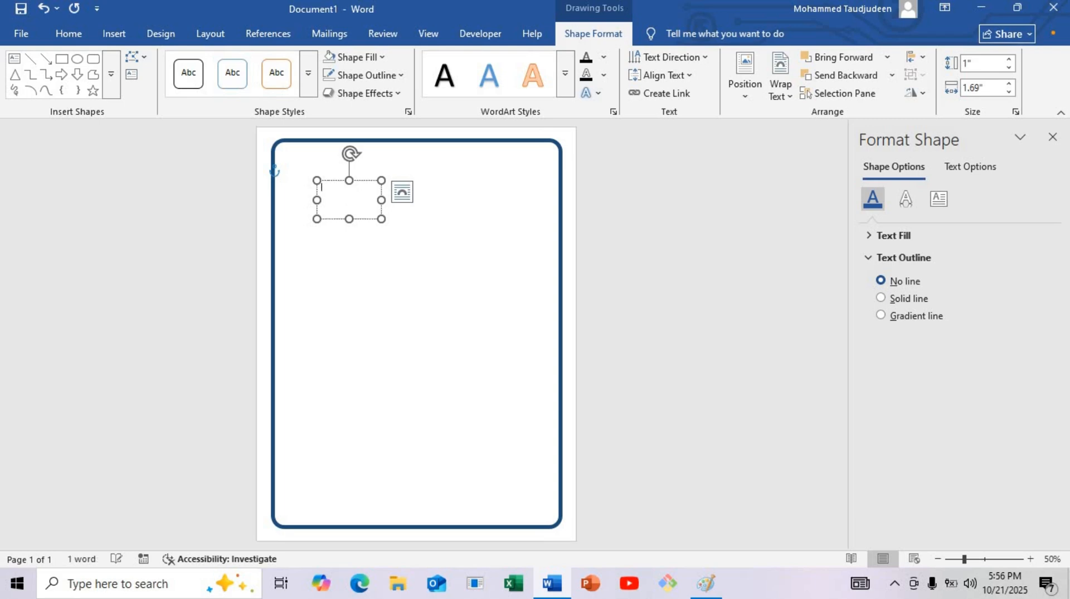
{"action": "type", "text": "oMPANY nAME"}
Format all the text box's text as Arial Rounded MT Bold, size 16, in the darkest shade of the light blue theme colour
{"action": "key", "text": "ctrl+a"}
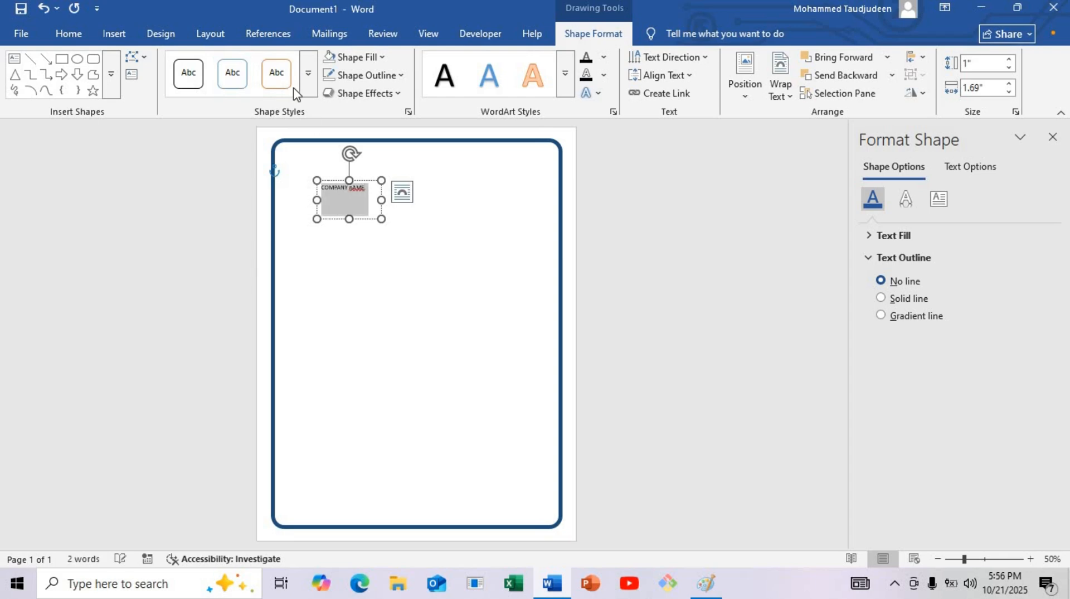
{"action": "left_click", "coordinate": [69, 33]}
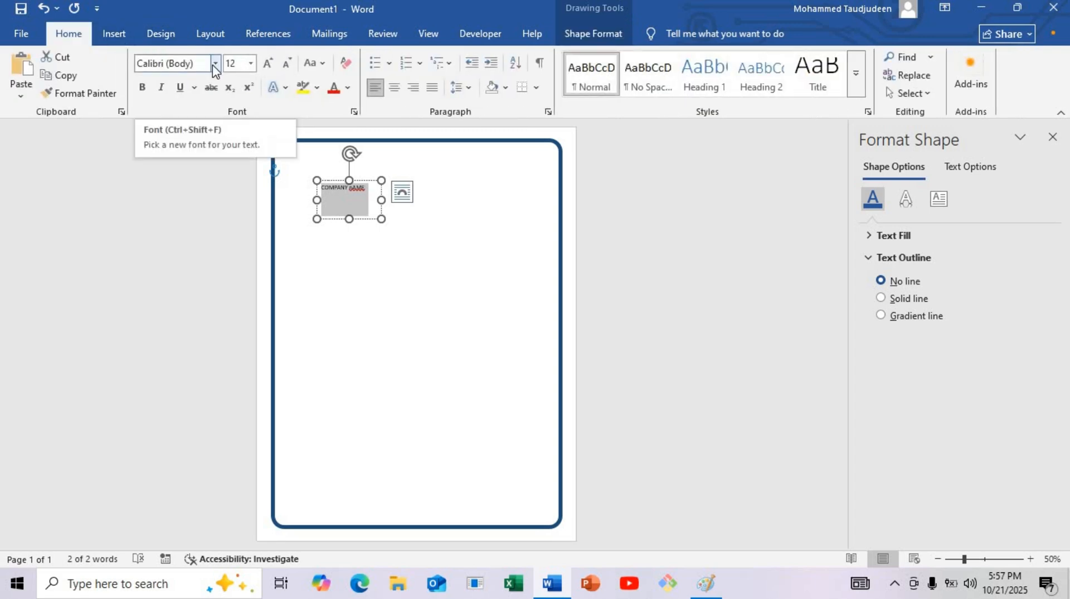
{"action": "left_click", "coordinate": [215, 63]}
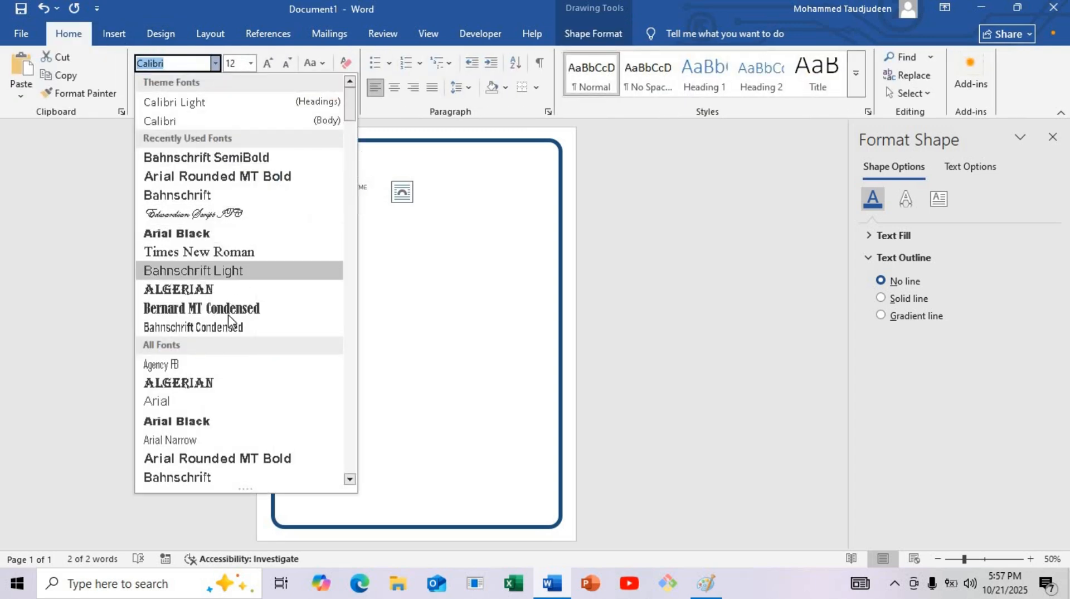
{"action": "left_click", "coordinate": [243, 176]}
{"action": "left_click", "coordinate": [251, 63]}
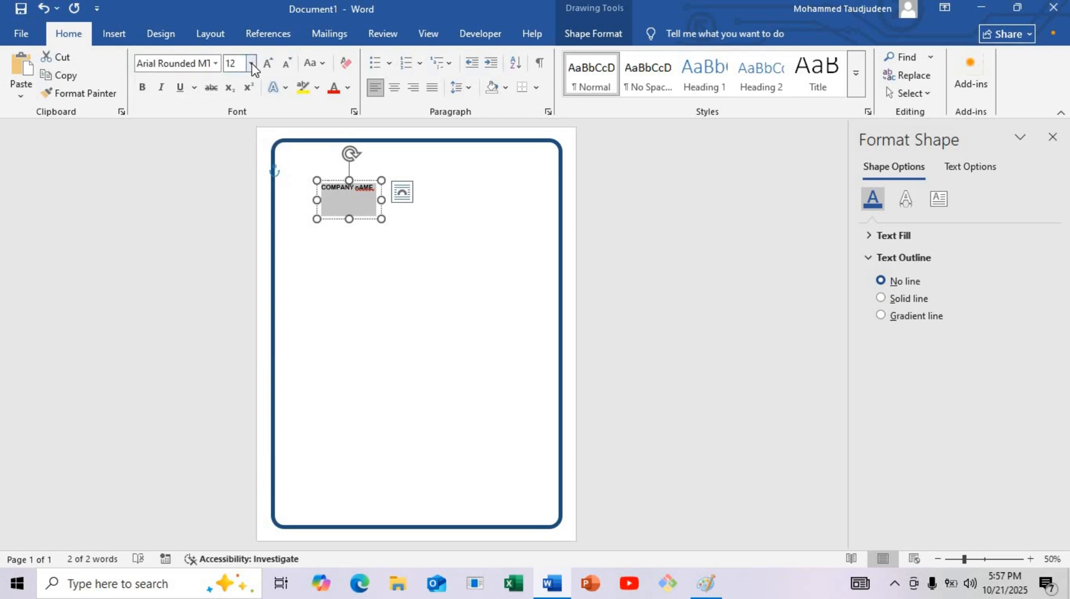
{"action": "left_click", "coordinate": [232, 171]}
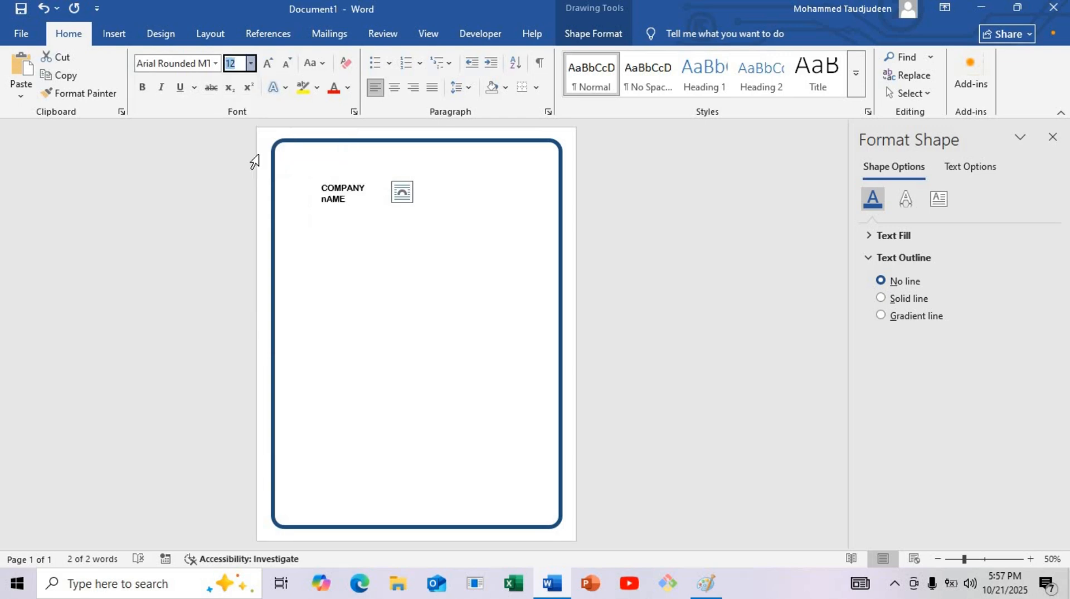
{"action": "left_click", "coordinate": [348, 87]}
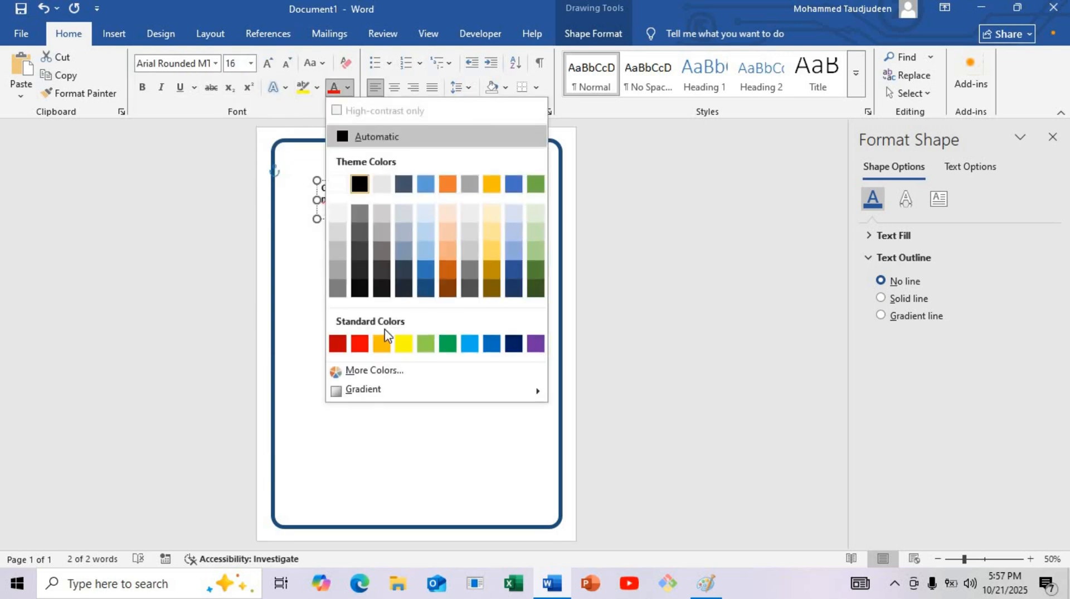
{"action": "left_click", "coordinate": [435, 291]}
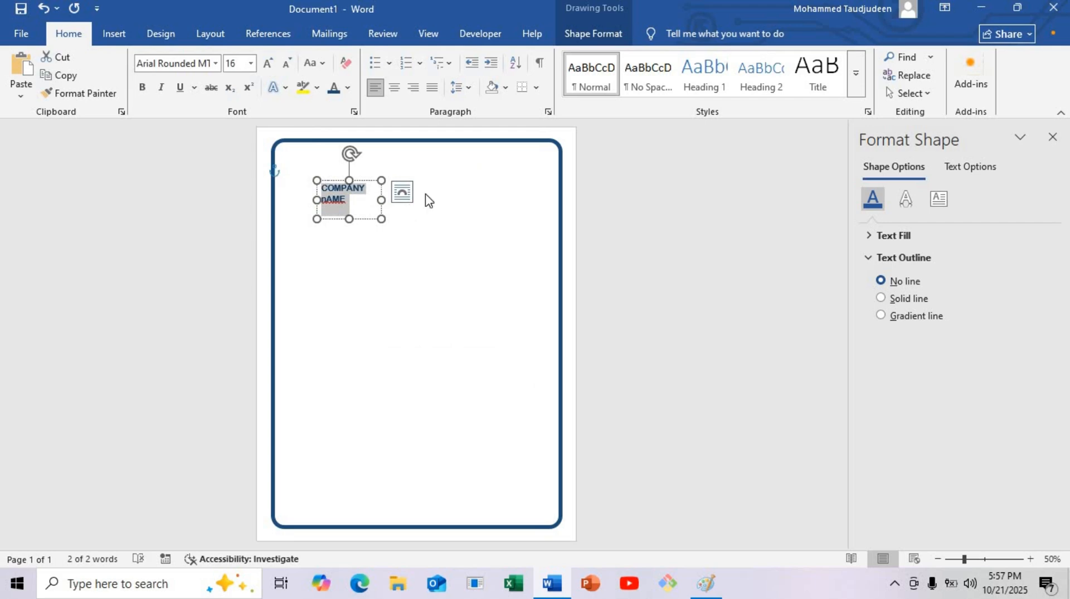
Widen the text box so its text fits on one line, and correct the second word to "NAME"
{"action": "left_click_drag", "start_coordinate": [381, 199], "coordinate": [407, 200]}
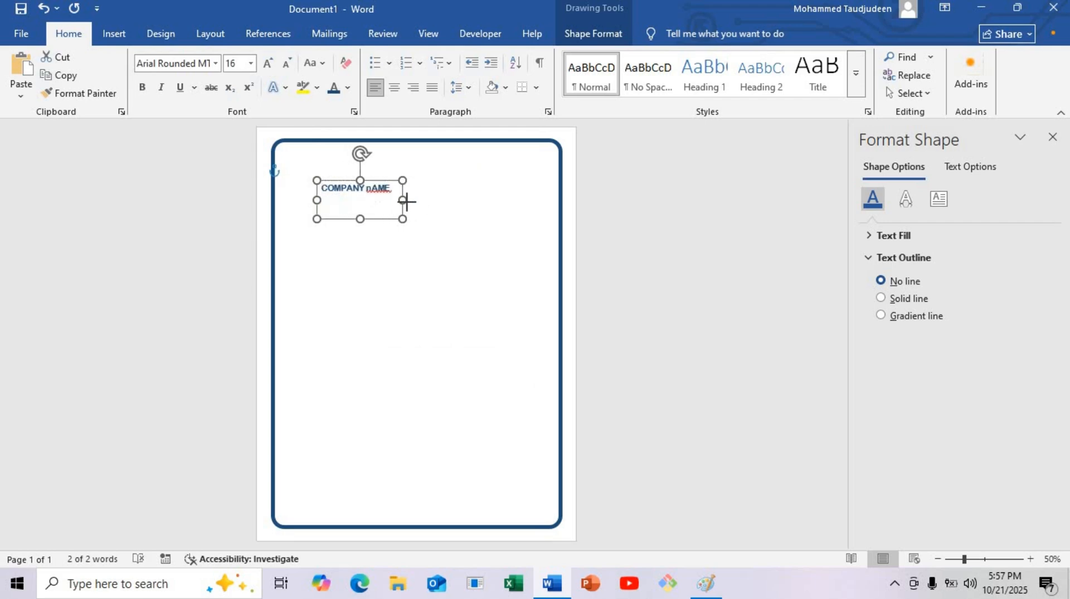
{"action": "left_click", "coordinate": [375, 190]}
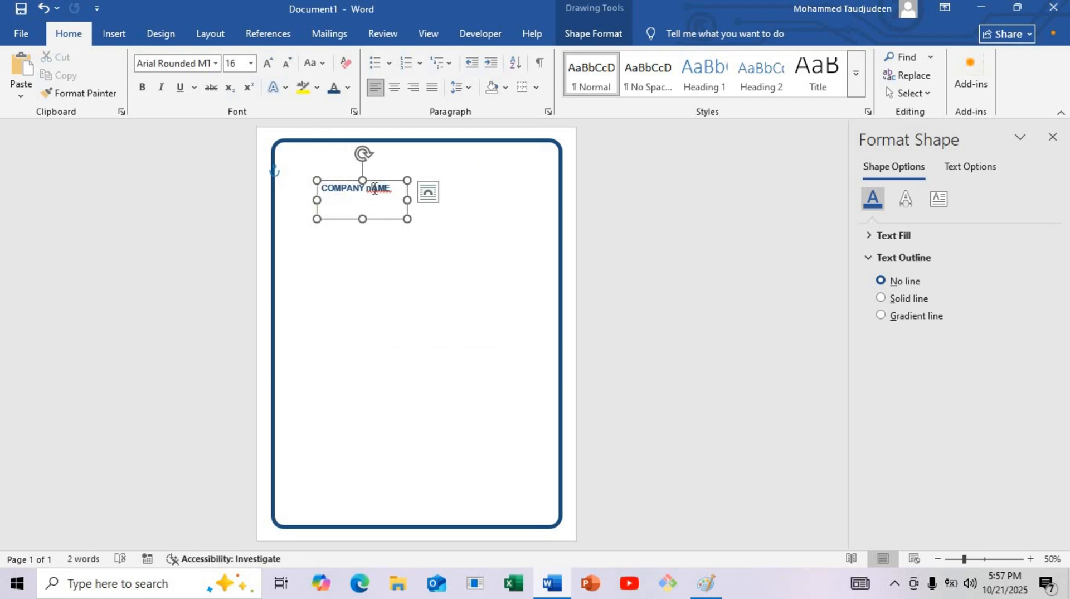
{"action": "key", "text": "BackSpace"}
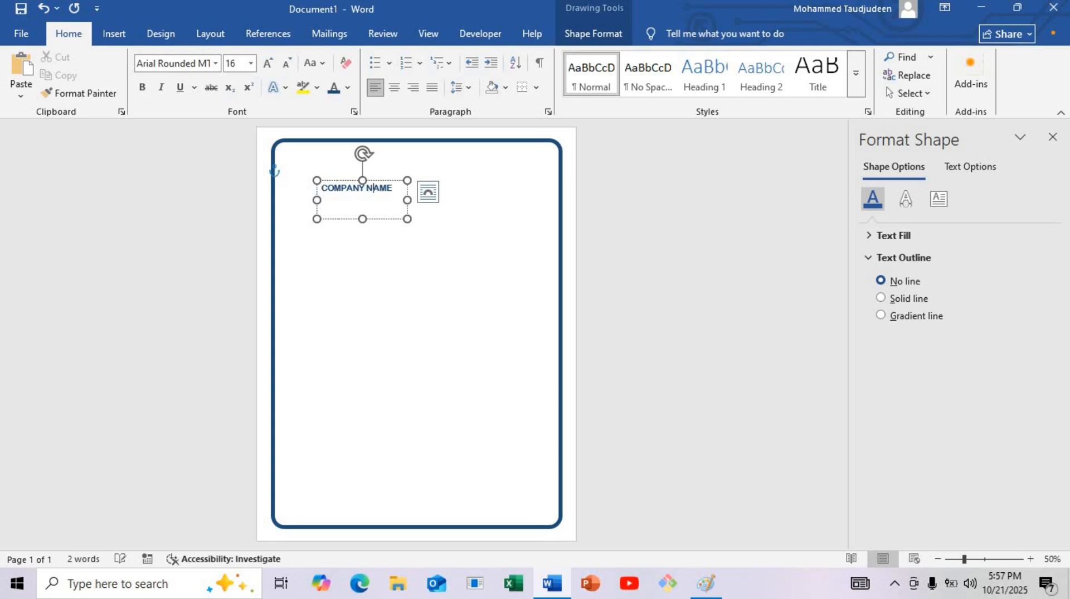
Recolour the "COMPANY NAME" text in the standard dark blue
{"action": "triple_click", "coordinate": [378, 197]}
{"action": "left_click", "coordinate": [347, 87]}
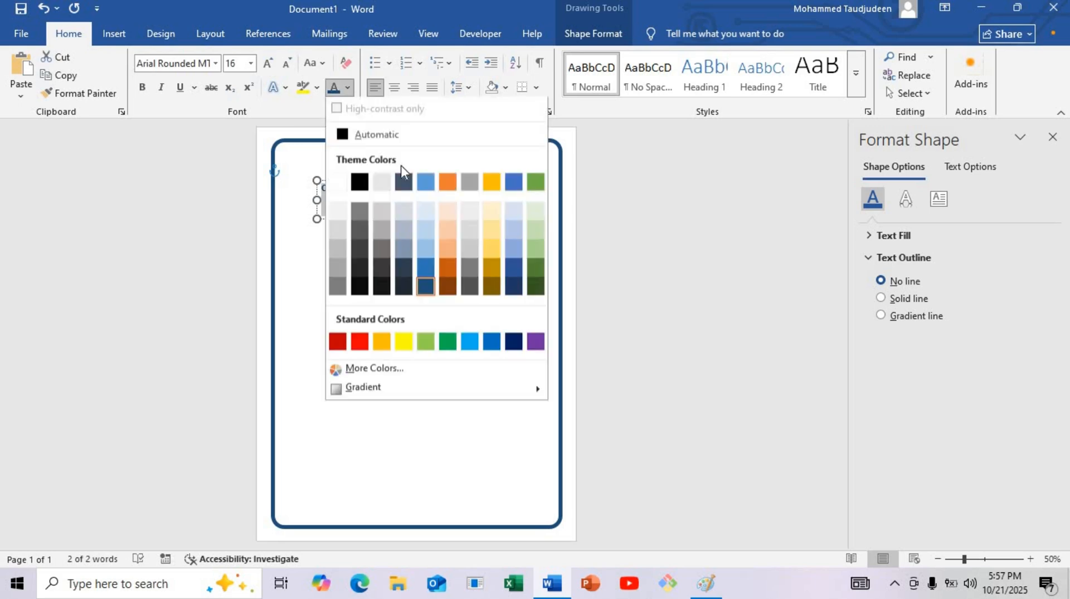
{"action": "left_click", "coordinate": [515, 345]}
{"action": "left_click", "coordinate": [385, 202]}
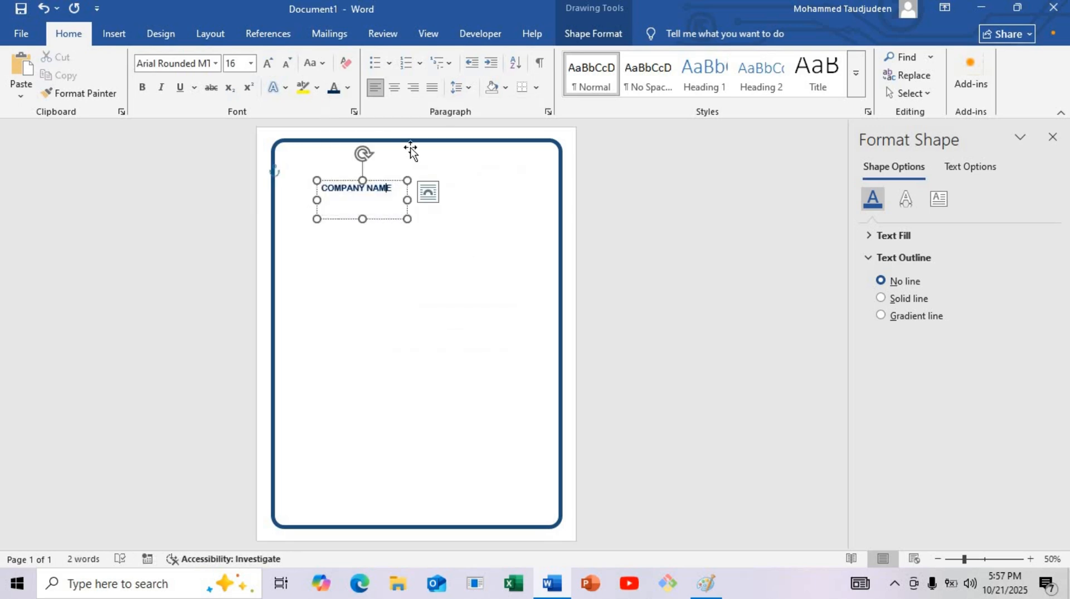
Change the rounded page border's outline colour to the standard dark blue
{"action": "left_click", "coordinate": [410, 144]}
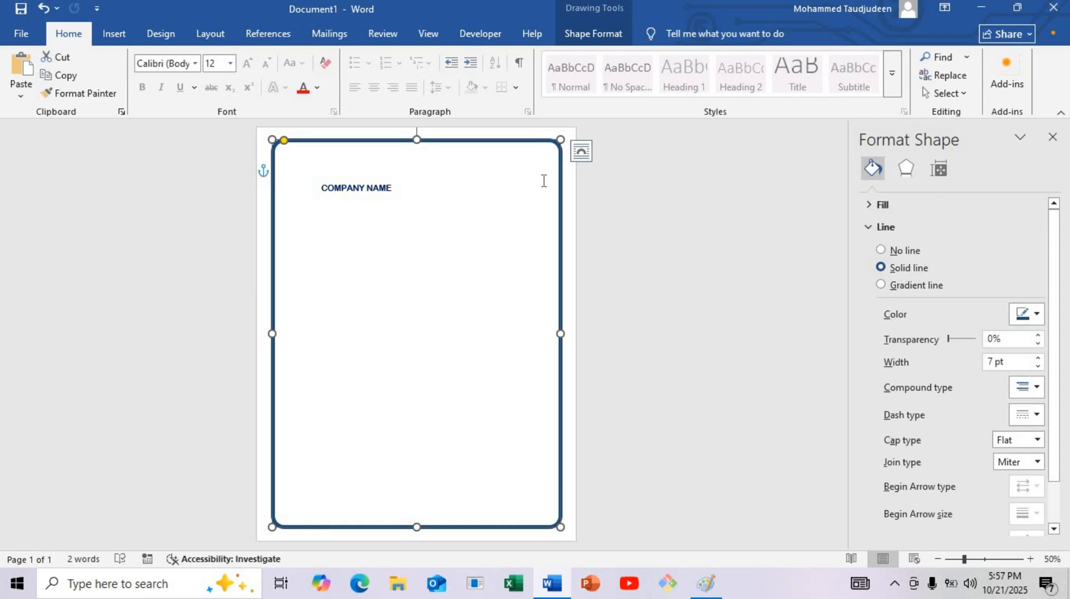
{"action": "left_click", "coordinate": [1023, 316]}
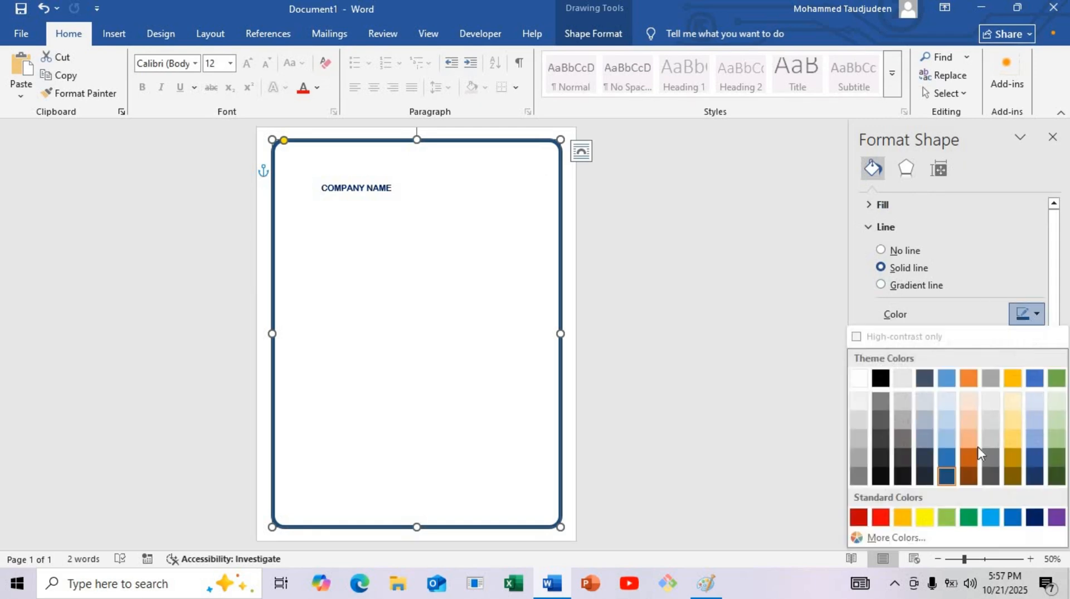
{"action": "left_click", "coordinate": [1035, 517]}
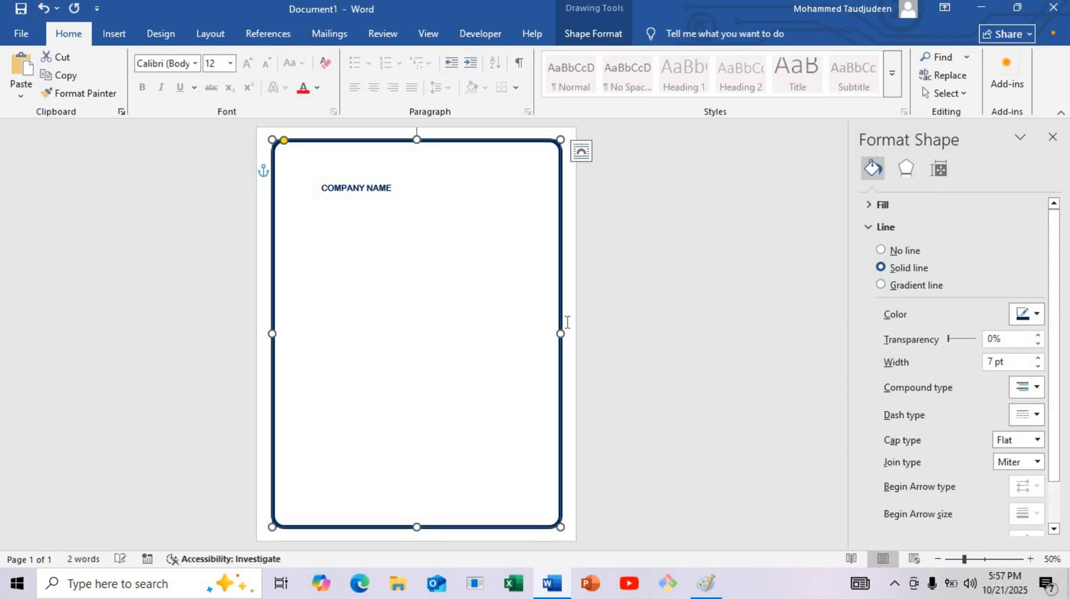
Shorten the company name text box to fit its single line, and place a copy of it directly below
{"action": "left_click", "coordinate": [371, 195]}
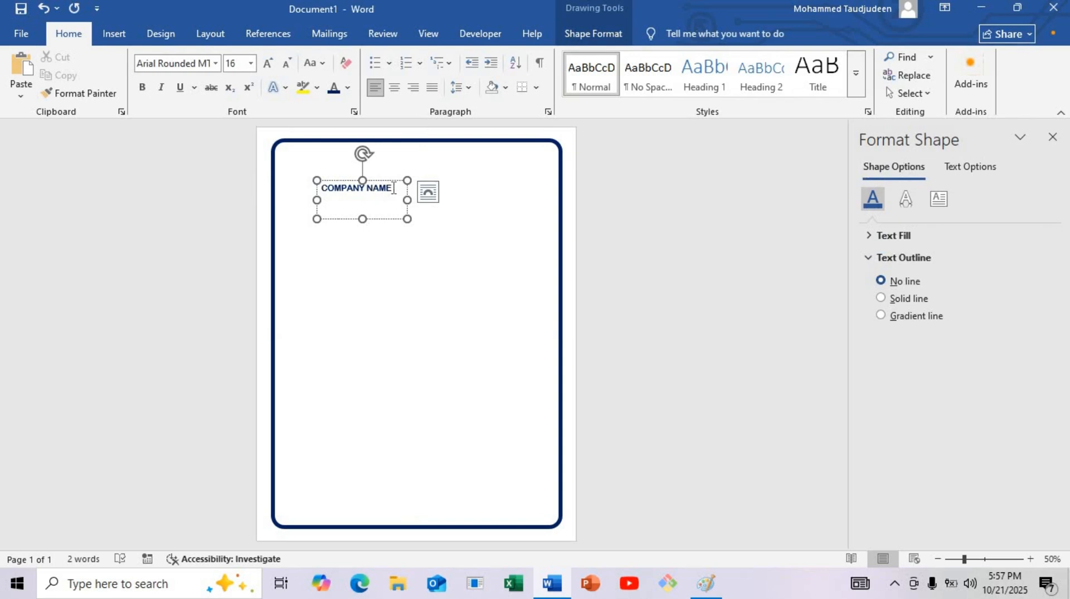
{"action": "mouse_move", "coordinate": [361, 219]}
{"action": "left_mouse_down"}
{"action": "mouse_move", "coordinate": [376, 169]}
{"action": "mouse_move", "coordinate": [352, 169]}
{"action": "mouse_move", "coordinate": [355, 201]}
{"action": "left_mouse_up"}
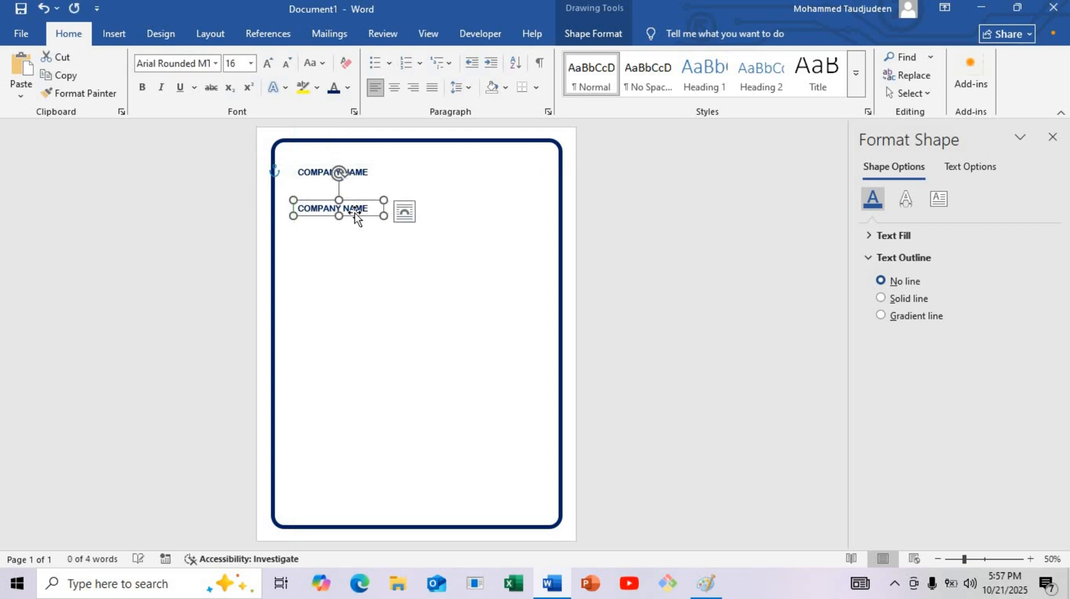
{"action": "key", "text": "ctrl"}
{"action": "left_click", "coordinate": [356, 209]}
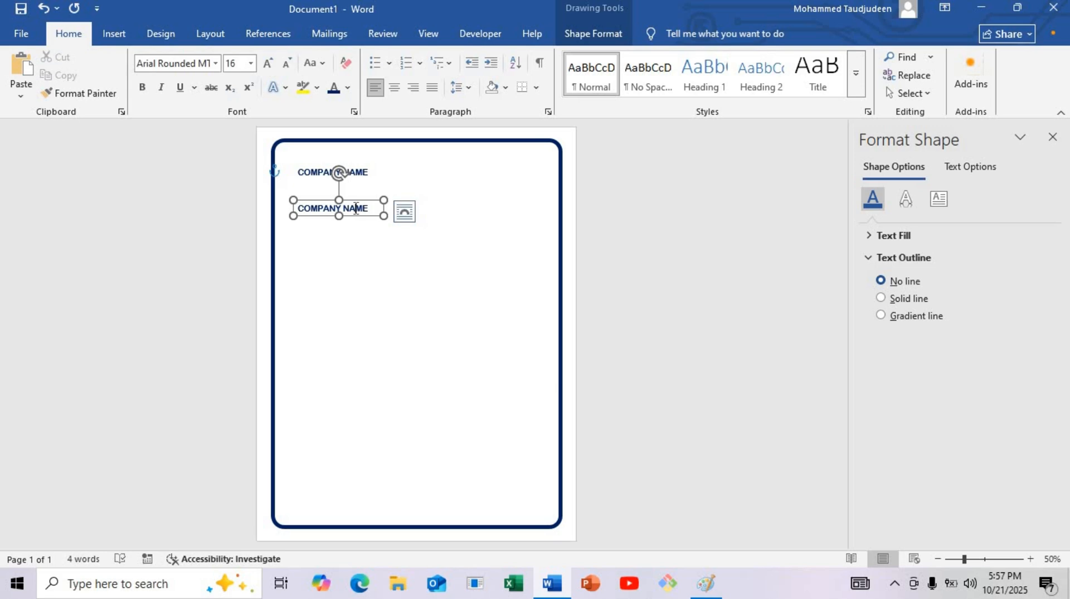
Clear the copied text box, make it taller, and fill it with "[Street Address]", "[City, ST Zip]" and a placeholder phone line
{"action": "triple_click", "coordinate": [373, 215]}
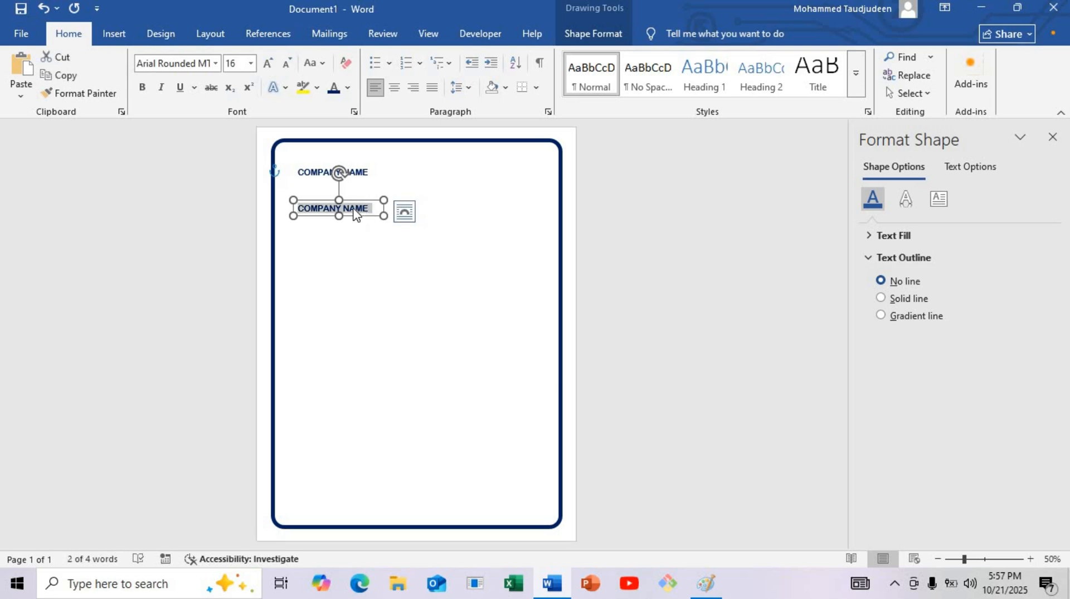
{"action": "key", "text": "BackSpace"}
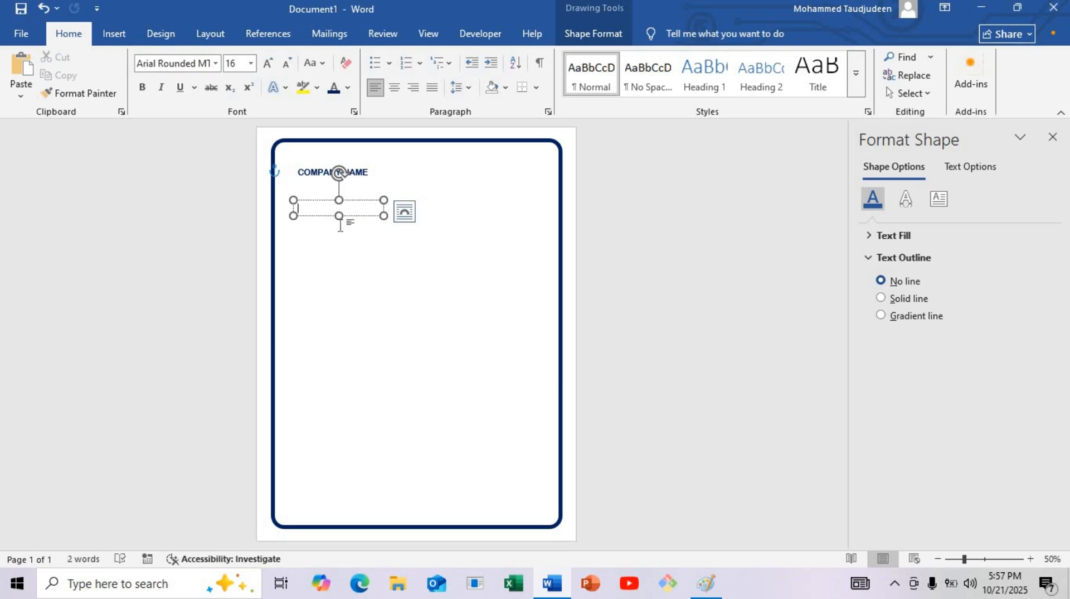
{"action": "left_click_drag", "start_coordinate": [342, 215], "coordinate": [343, 259]}
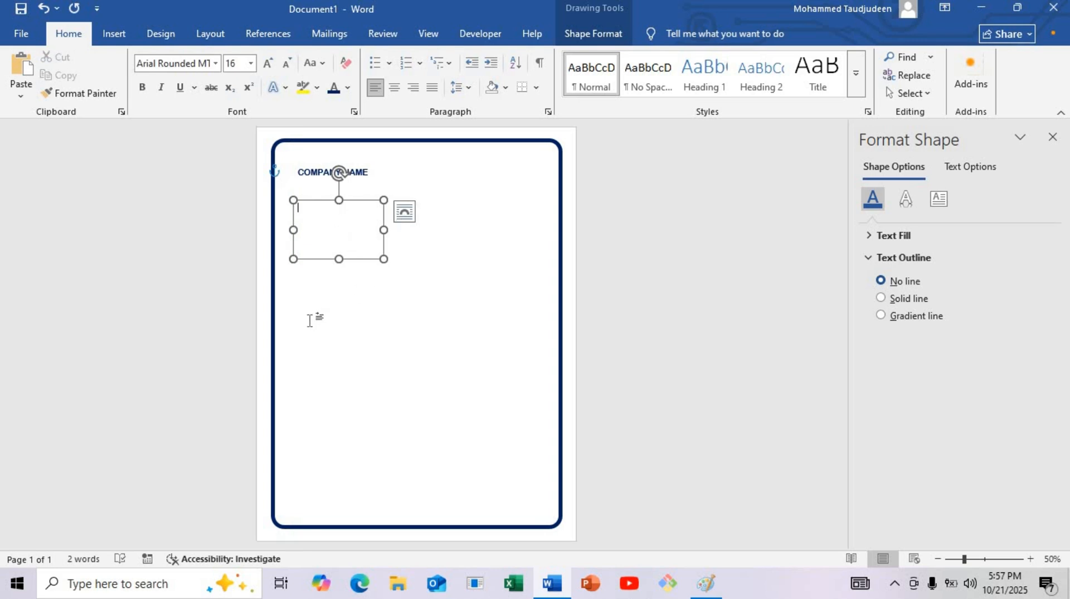
{"action": "type", "text": "1"}
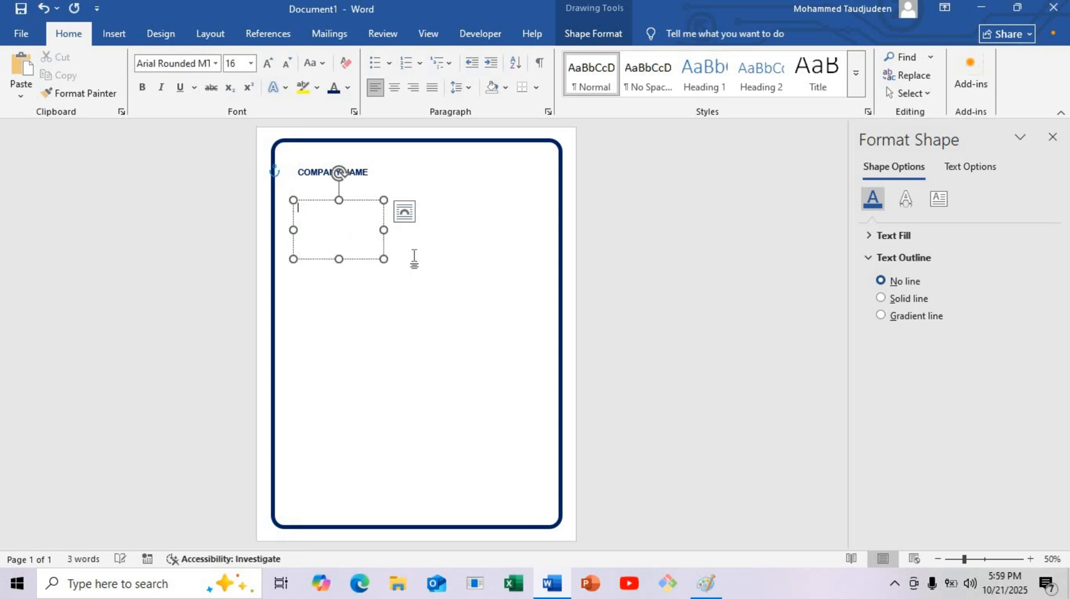
{"action": "key", "text": "ctrl+v"}
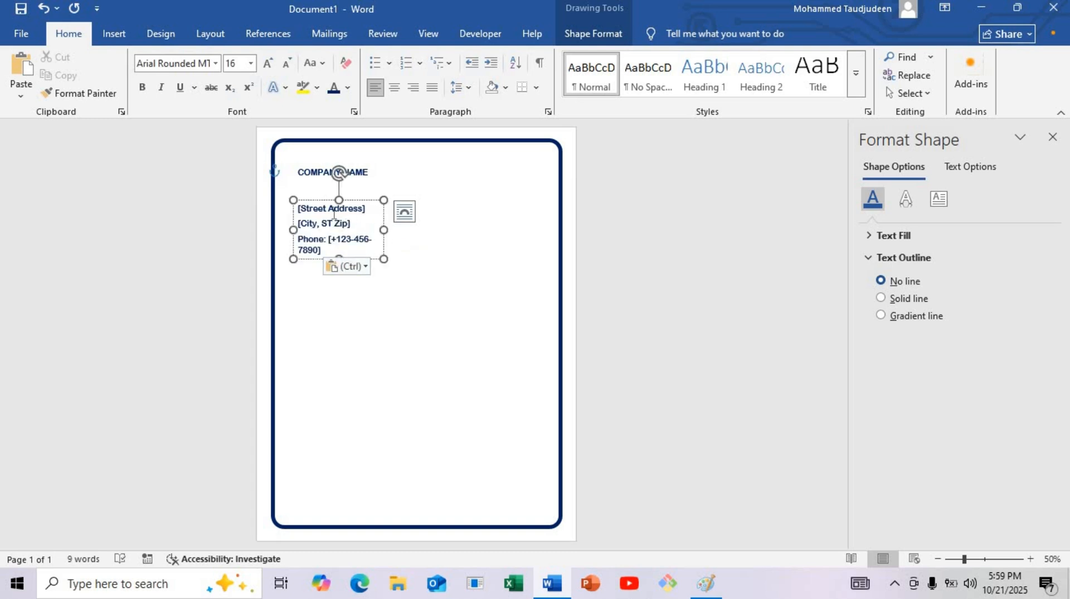
Set the paragraph spacing after the street address and city lines to 0 pt
{"action": "left_click_drag", "start_coordinate": [368, 209], "coordinate": [288, 209]}
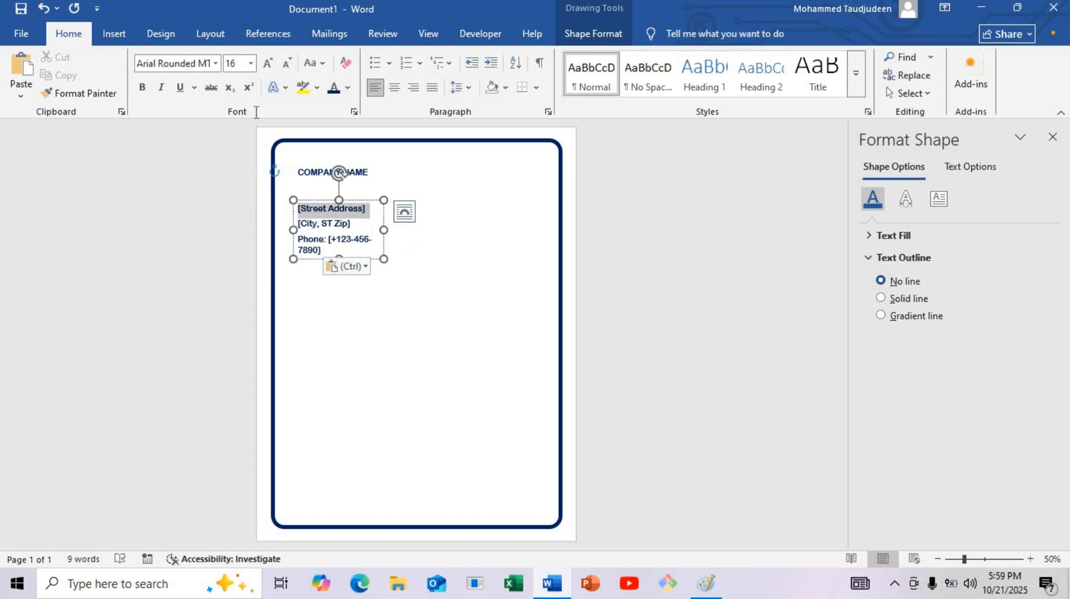
{"action": "left_click", "coordinate": [210, 33]}
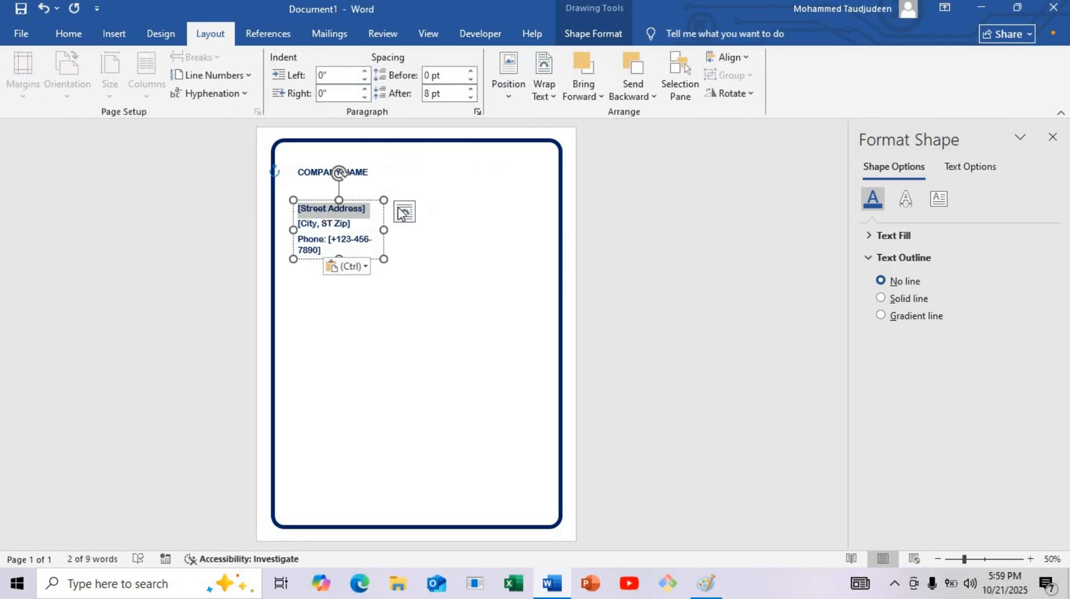
{"action": "left_click", "coordinate": [471, 100]}
{"action": "left_click", "coordinate": [471, 100]}
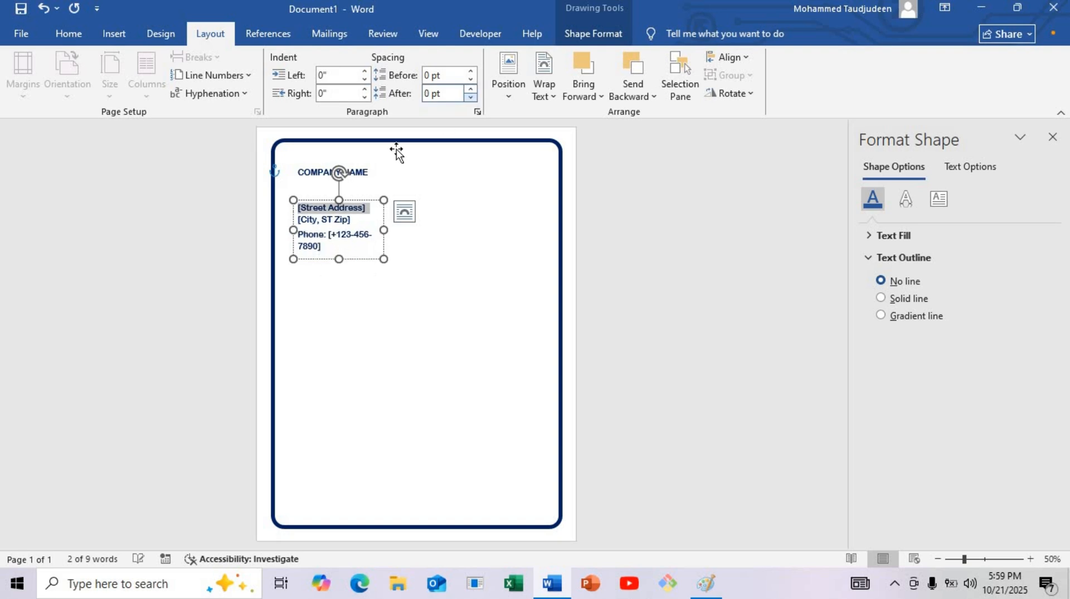
{"action": "left_click_drag", "start_coordinate": [296, 220], "coordinate": [352, 219]}
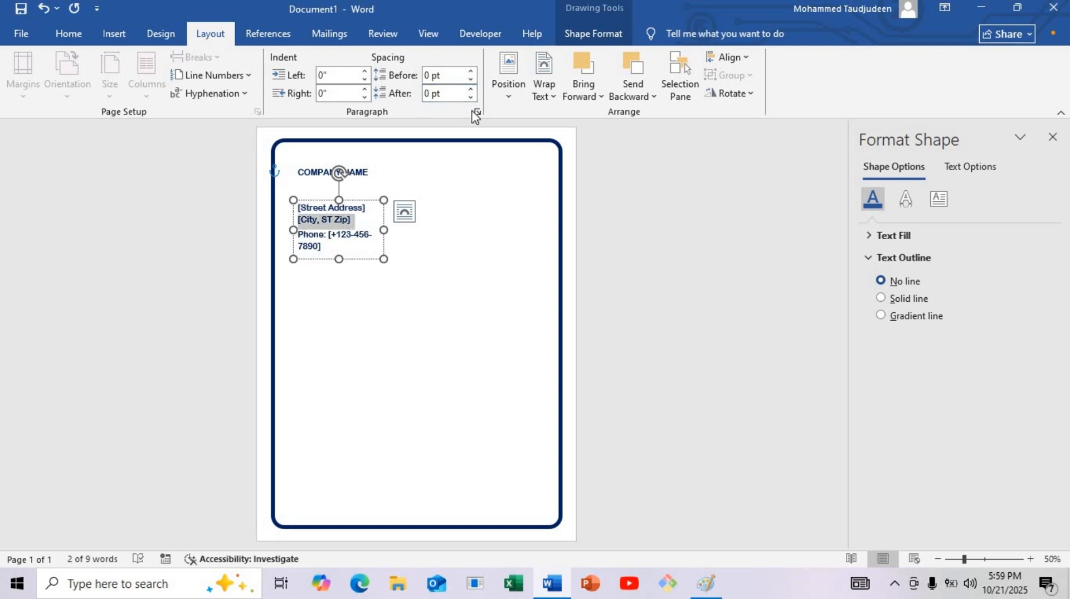
{"action": "left_click", "coordinate": [471, 98]}
{"action": "left_click", "coordinate": [471, 98]}
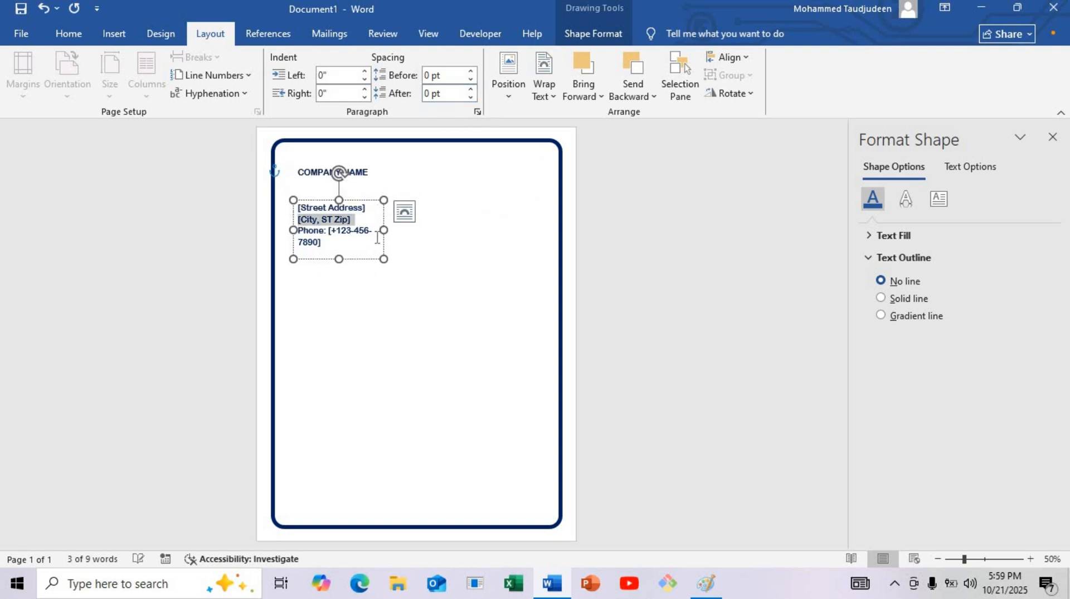
Widen the address text box so the phone line fits on one line, and reduce its height to the text
{"action": "left_click_drag", "start_coordinate": [384, 230], "coordinate": [402, 229]}
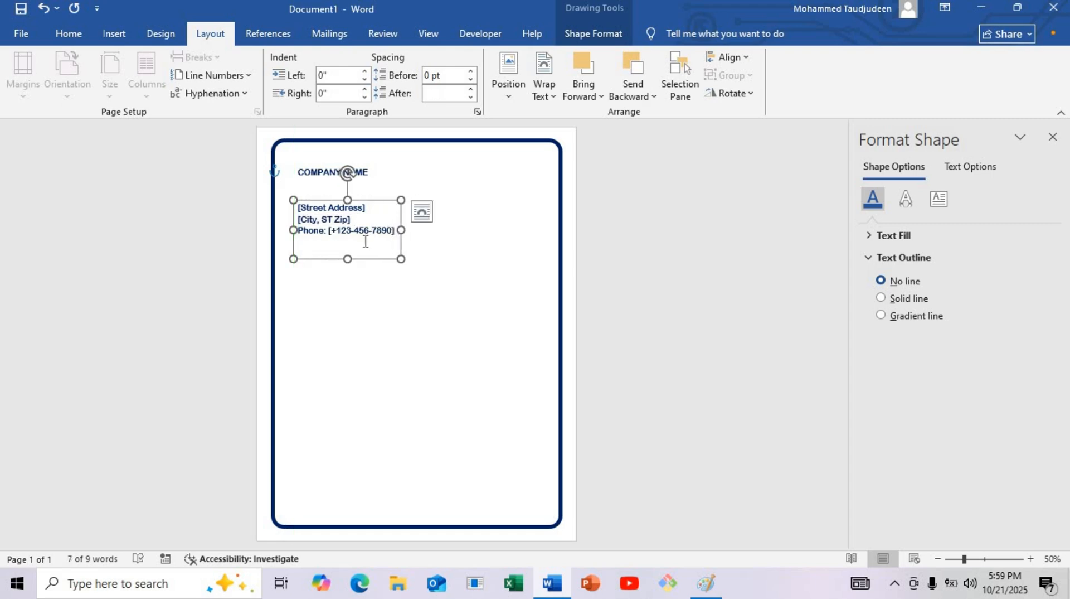
{"action": "mouse_move", "coordinate": [366, 240]}
{"action": "left_mouse_down"}
{"action": "mouse_move", "coordinate": [286, 255]}
{"action": "mouse_move", "coordinate": [351, 241]}
{"action": "left_mouse_up"}
{"action": "left_click", "coordinate": [348, 252]}
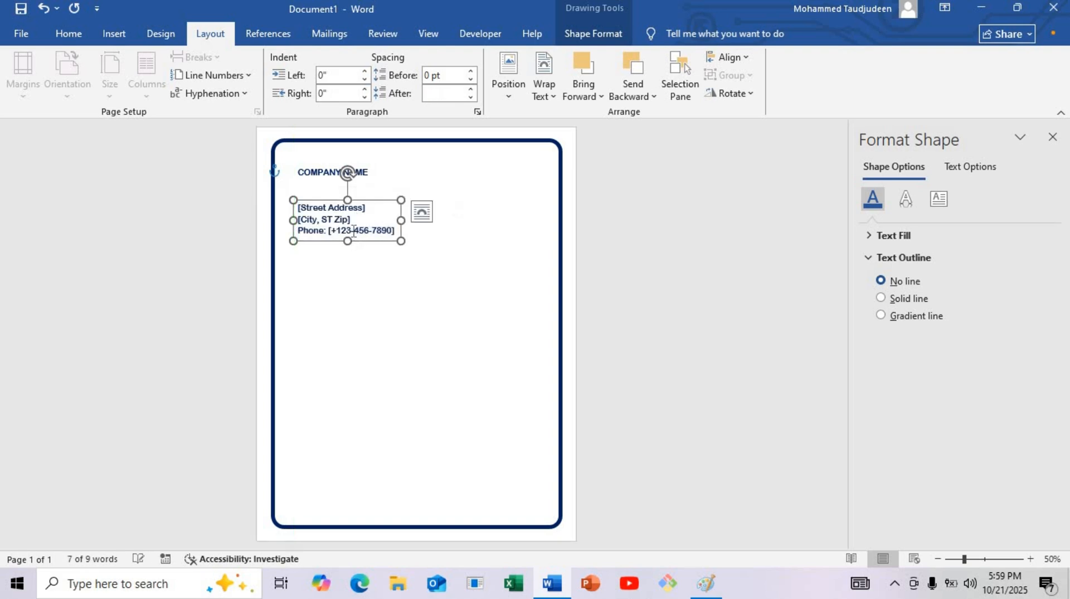
Format all the address text in black Bahnschrift SemiBold, size 14
{"action": "key", "text": "ctrl+a"}
{"action": "left_click", "coordinate": [68, 34]}
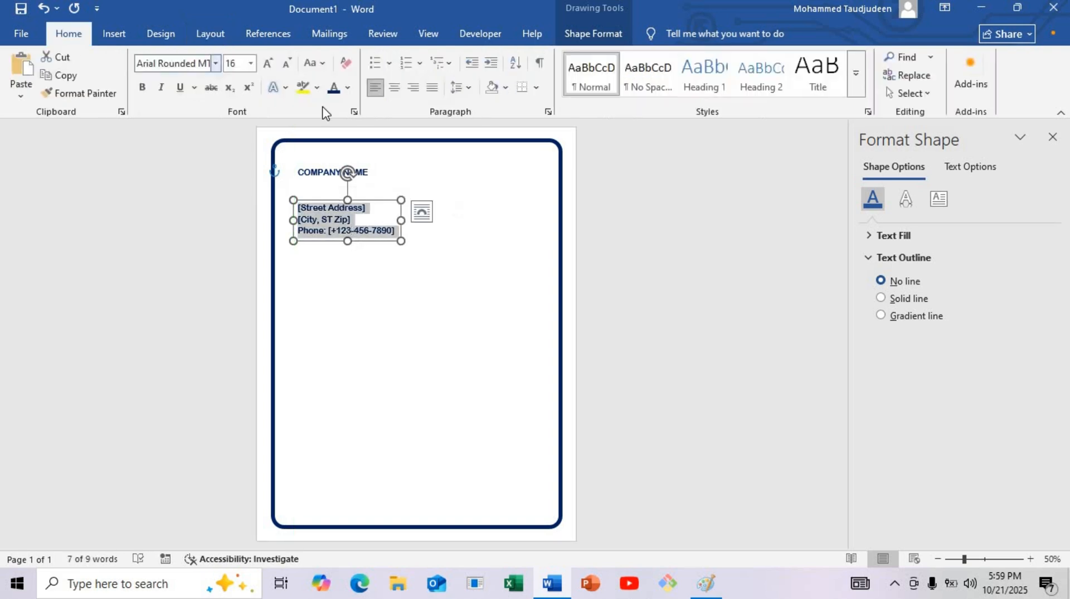
{"action": "left_click", "coordinate": [349, 92]}
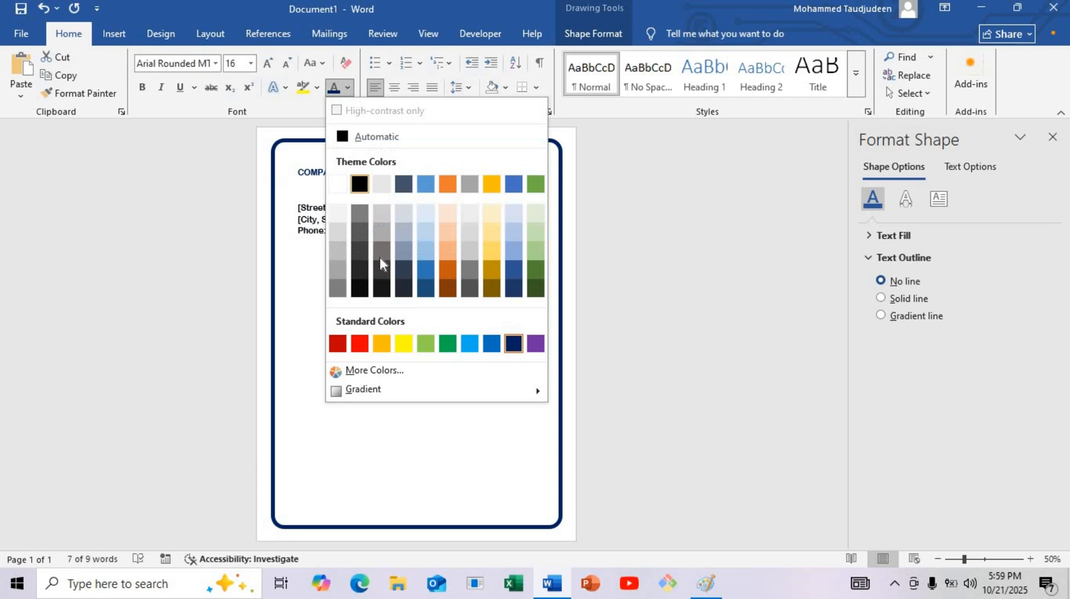
{"action": "left_click", "coordinate": [360, 183]}
{"action": "left_click", "coordinate": [216, 65]}
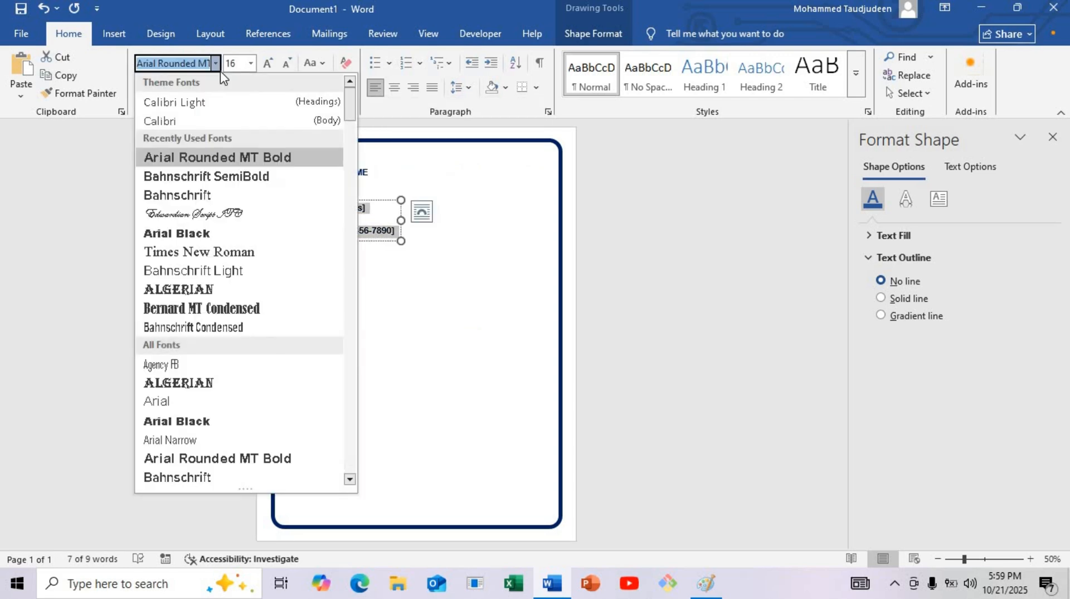
{"action": "left_click", "coordinate": [244, 180]}
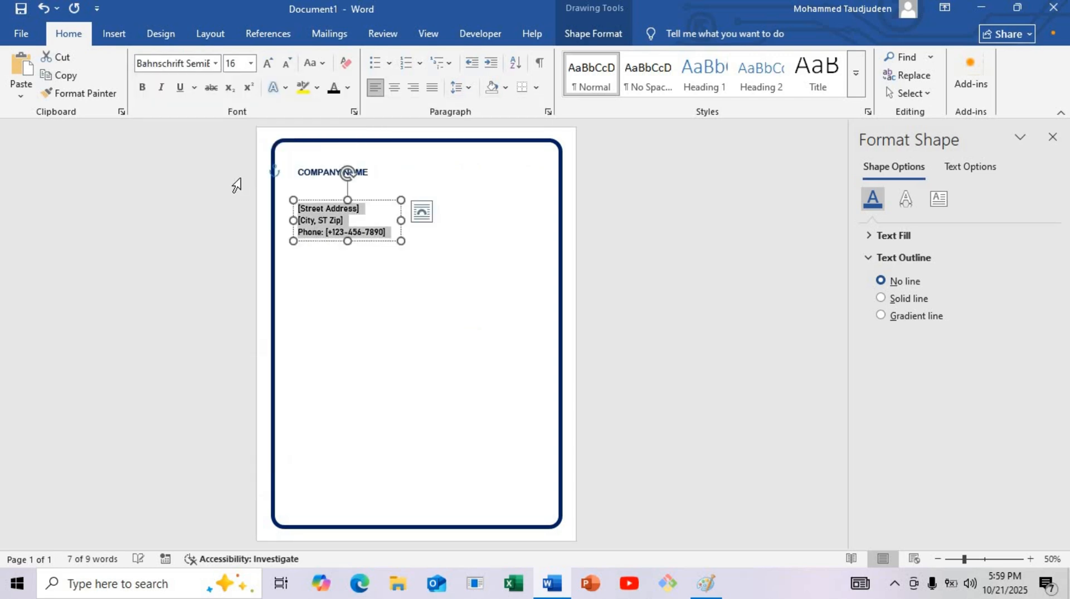
{"action": "left_click", "coordinate": [289, 66]}
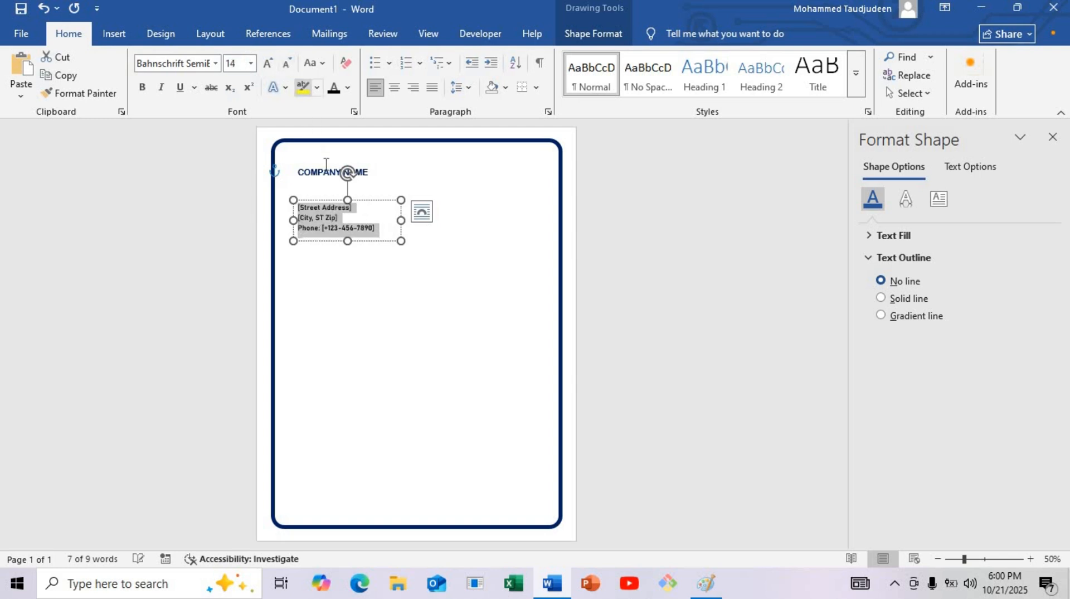
{"action": "left_click", "coordinate": [393, 239]}
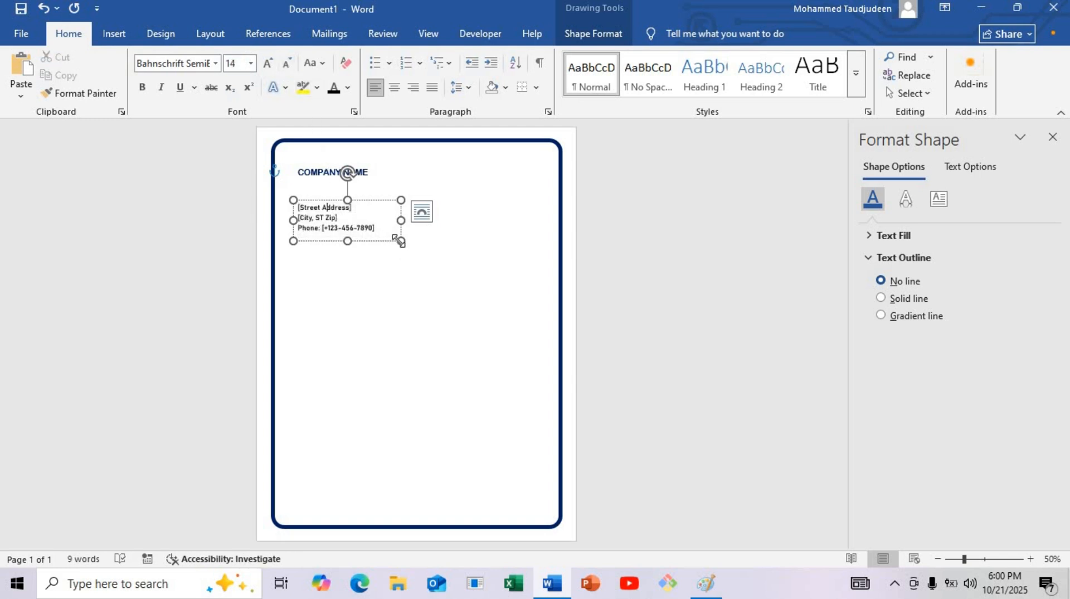
Shrink the address text box to fit its text, and place a copy of it beside it in the page's right half
{"action": "left_click_drag", "start_coordinate": [398, 240], "coordinate": [382, 234]}
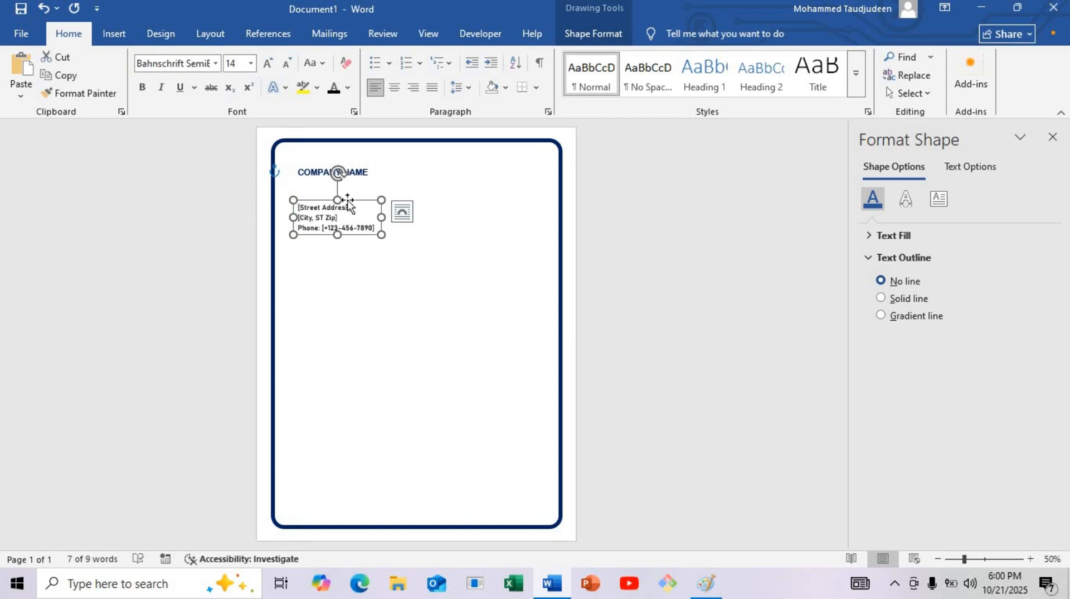
{"action": "left_click_drag", "start_coordinate": [348, 200], "coordinate": [477, 201]}
{"action": "left_click", "coordinate": [458, 212]}
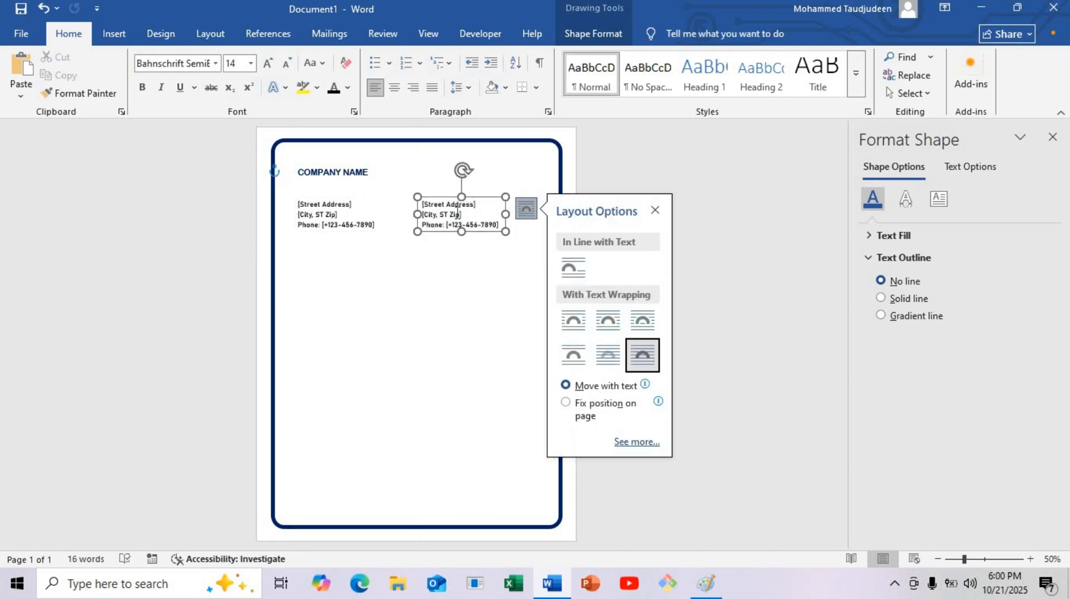
Replace the copied box's text with the lines "DATE", "Invoice #" and "DUE DATE"
{"action": "key", "text": "ctrl+a"}
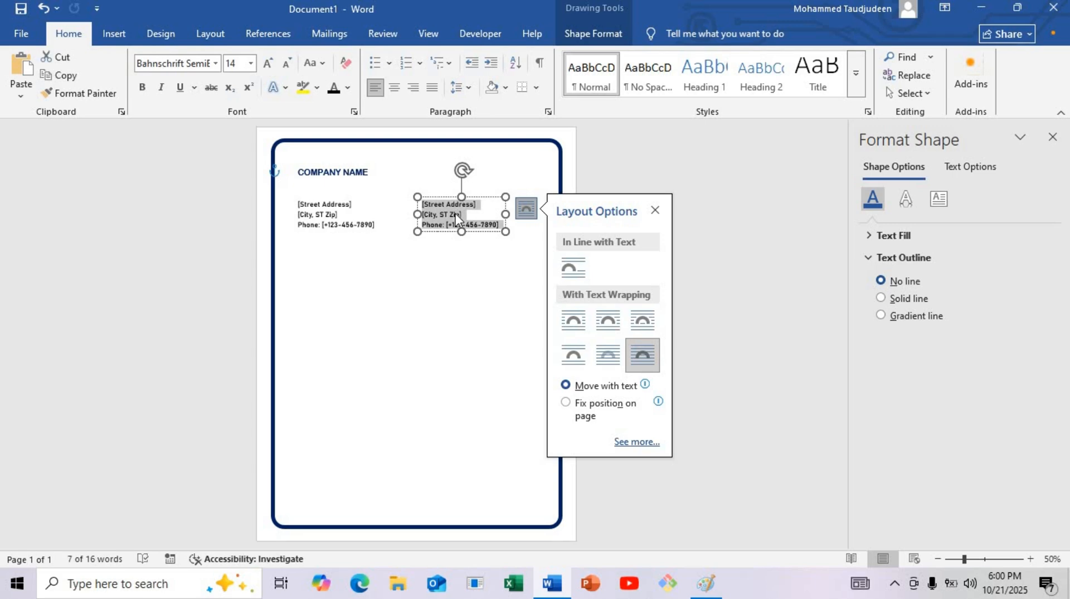
{"action": "type", "text": "DUE DATE"}
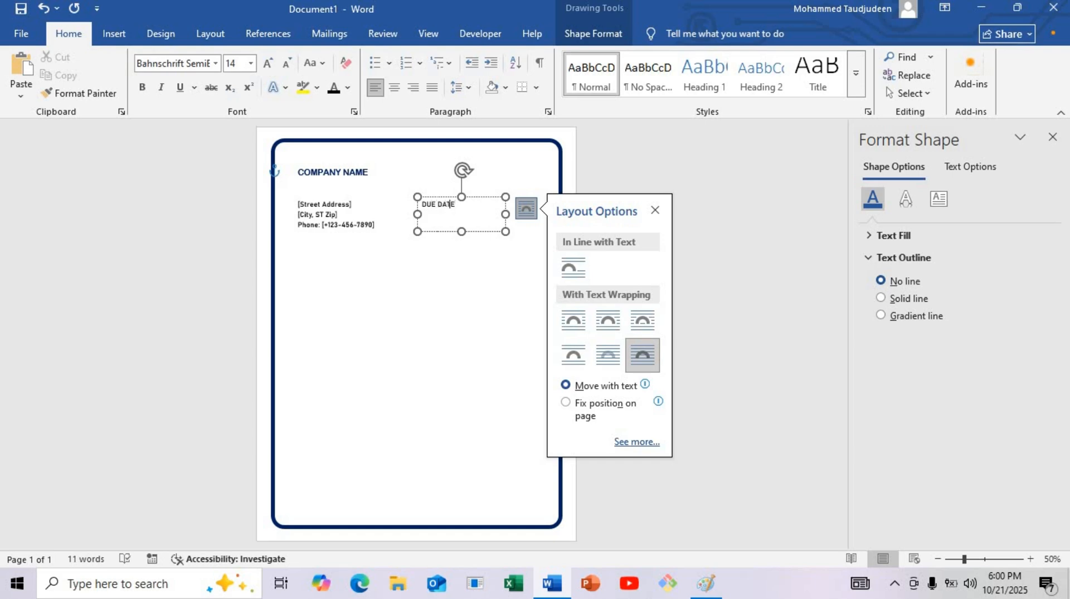
{"action": "key", "text": "Return"}
{"action": "key", "text": "Return"}
Remove the paragraph spacing after the "DATE" line
{"action": "key", "text": "shift+Home"}
{"action": "left_click", "coordinate": [210, 34]}
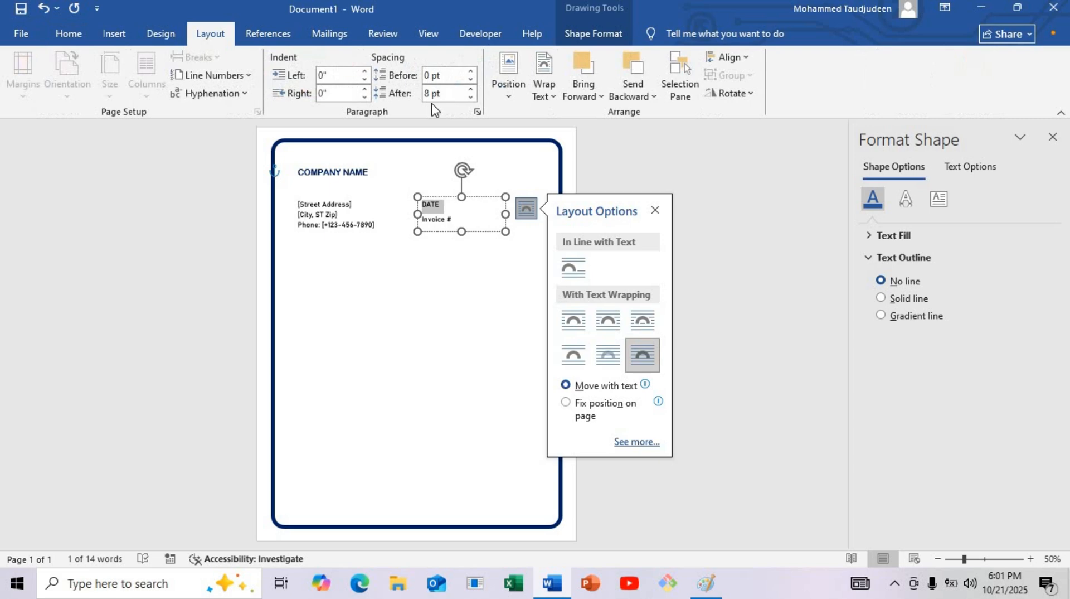
{"action": "left_click", "coordinate": [471, 97]}
{"action": "left_click", "coordinate": [471, 98]}
Change the "Invoice #" line to uppercase and remove the paragraph spacing after it
{"action": "left_click_drag", "start_coordinate": [453, 217], "coordinate": [413, 217]}
{"action": "left_click", "coordinate": [68, 33]}
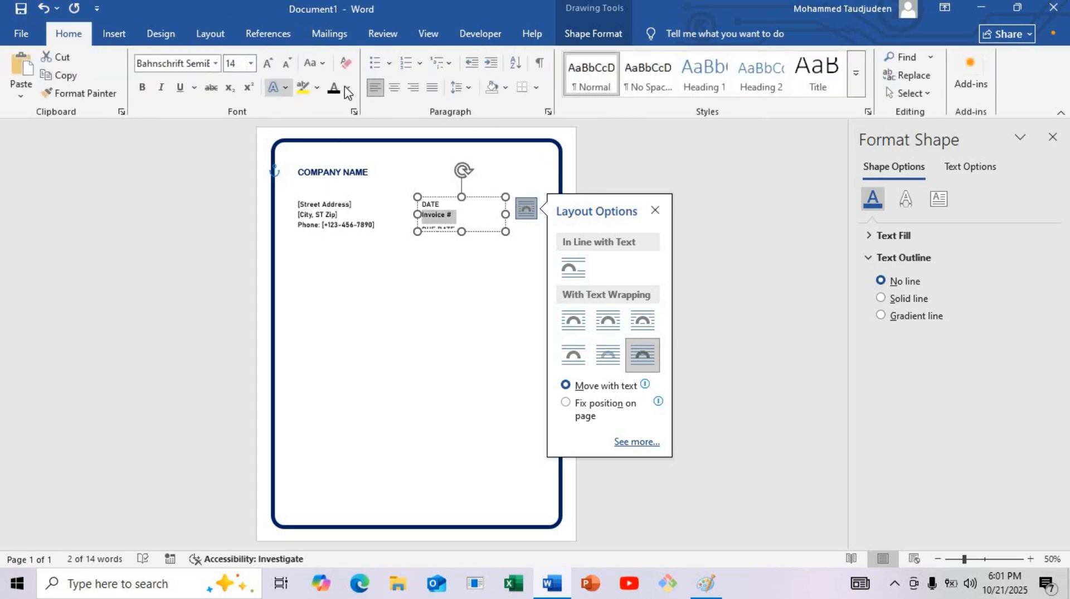
{"action": "left_click", "coordinate": [319, 66]}
{"action": "left_click", "coordinate": [369, 123]}
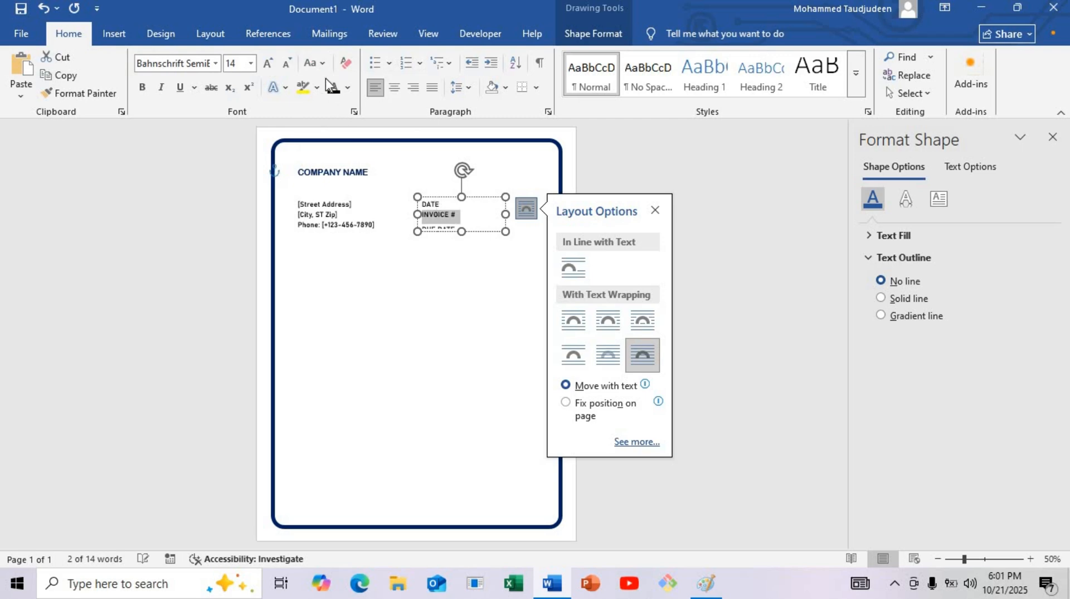
{"action": "left_click", "coordinate": [211, 33]}
{"action": "left_click", "coordinate": [471, 97]}
{"action": "left_click", "coordinate": [472, 97]}
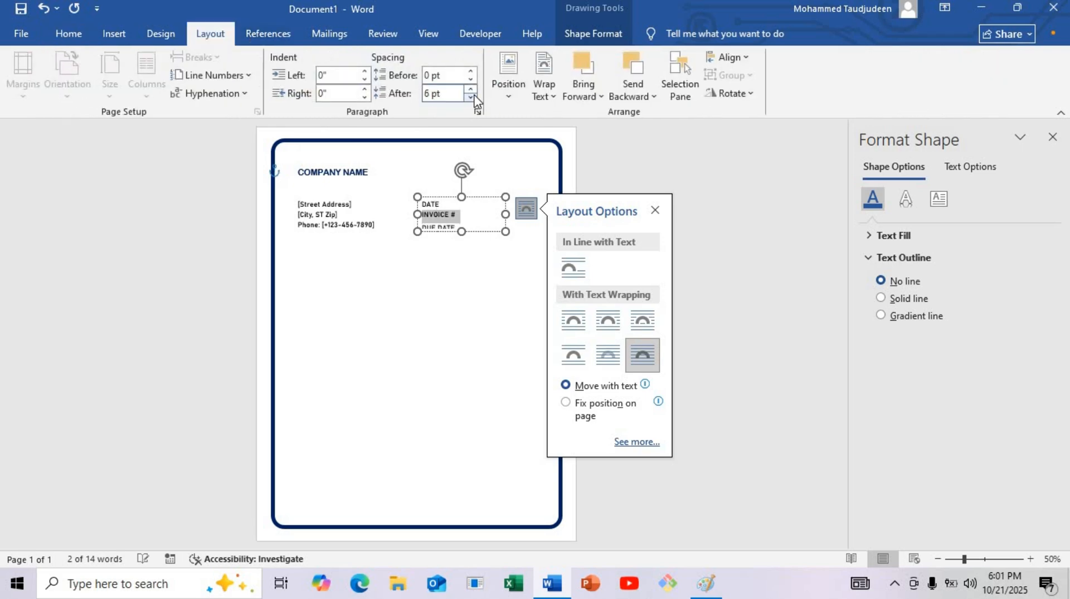
{"action": "left_click", "coordinate": [462, 225]}
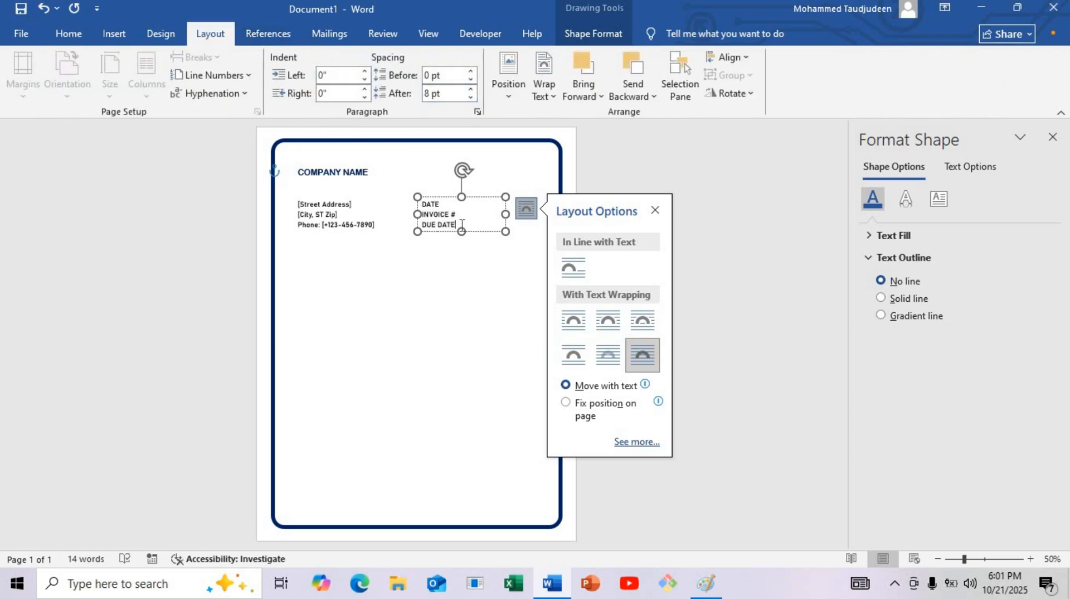
Enlarge the invoice details text to 16 pt with its box fitted around it, and add a colon after "INVOICE #"
{"action": "key", "text": "ctrl+a"}
{"action": "left_click", "coordinate": [70, 35]}
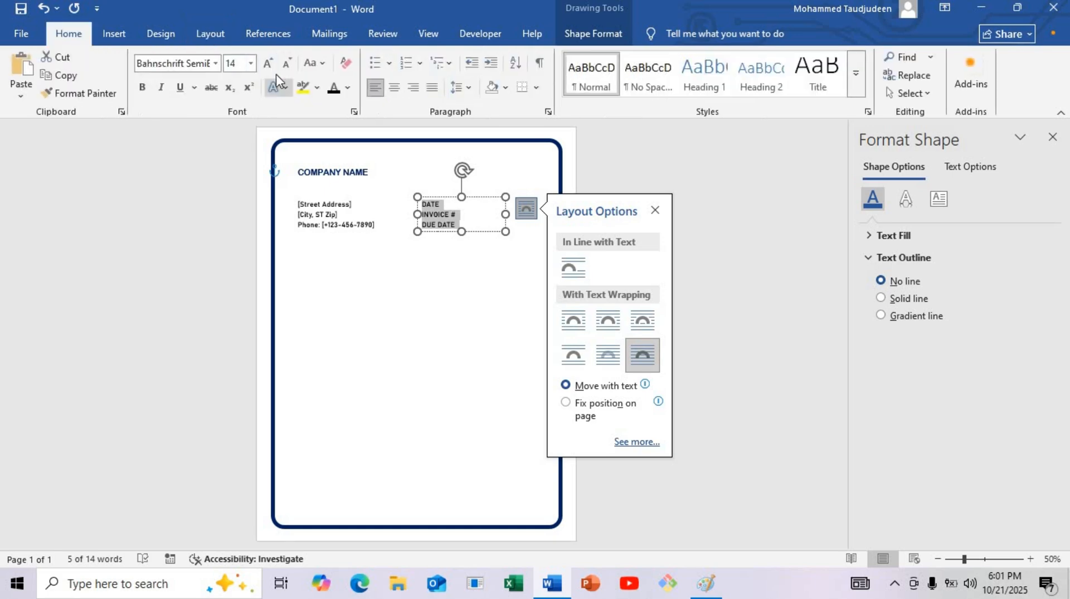
{"action": "left_click", "coordinate": [269, 68]}
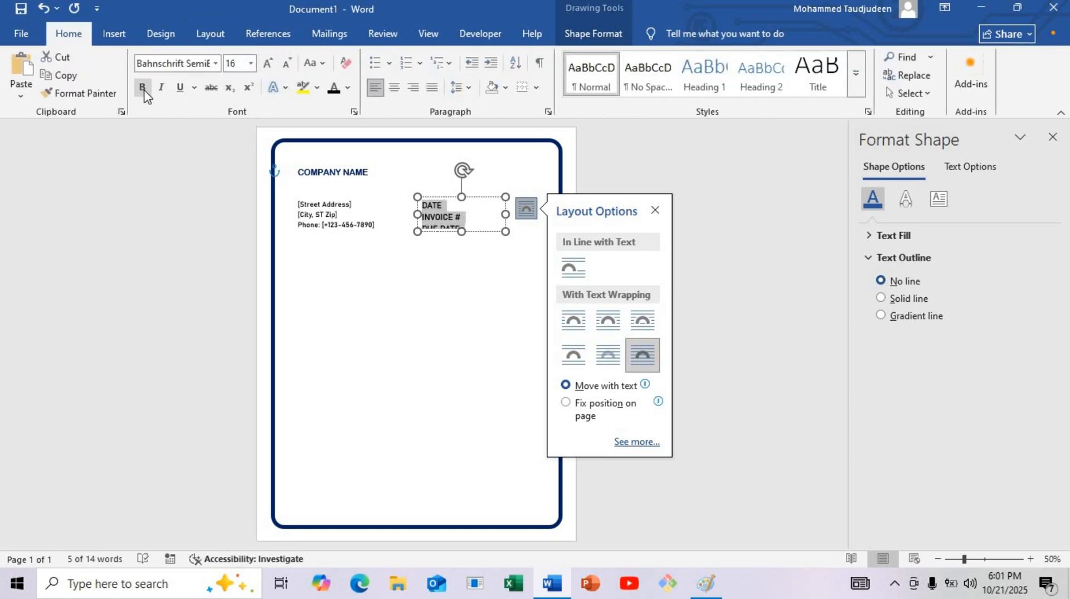
{"action": "left_click", "coordinate": [161, 88]}
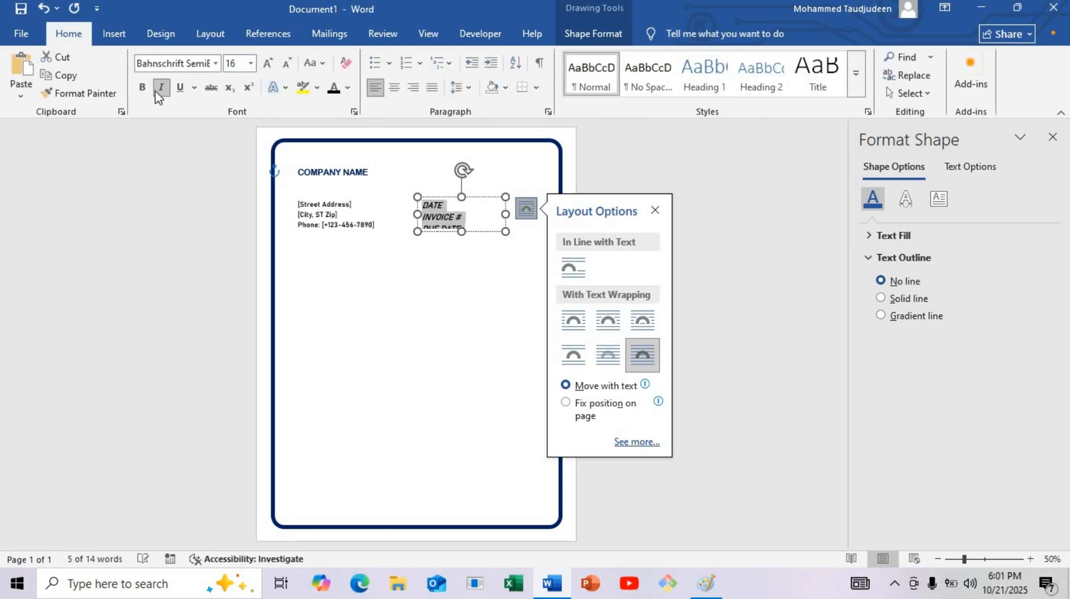
{"action": "left_click", "coordinate": [161, 87]}
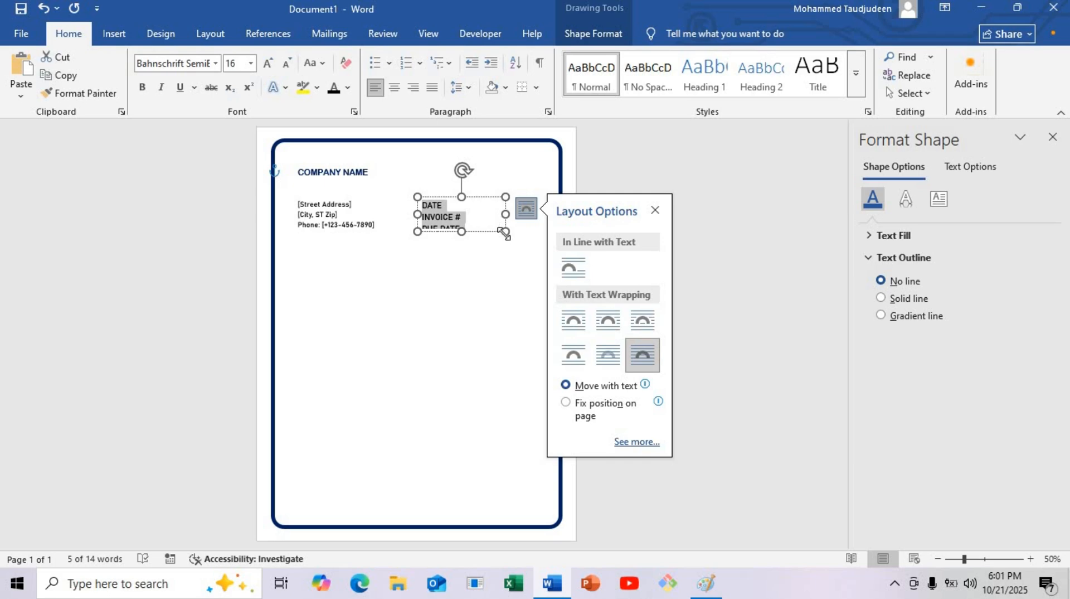
{"action": "left_click_drag", "start_coordinate": [504, 232], "coordinate": [467, 235]}
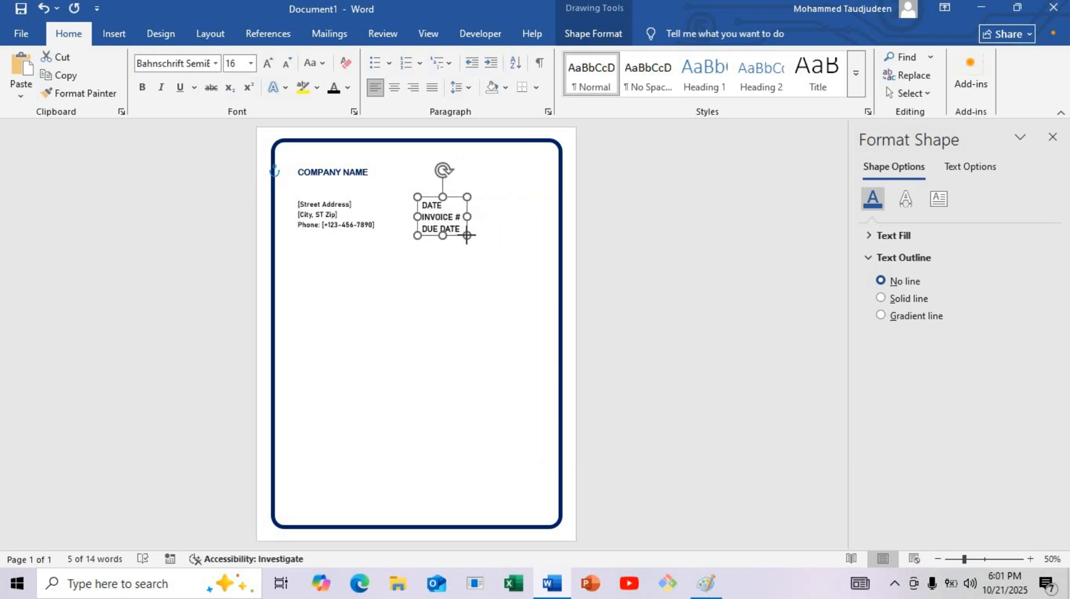
{"action": "left_click", "coordinate": [461, 212]}
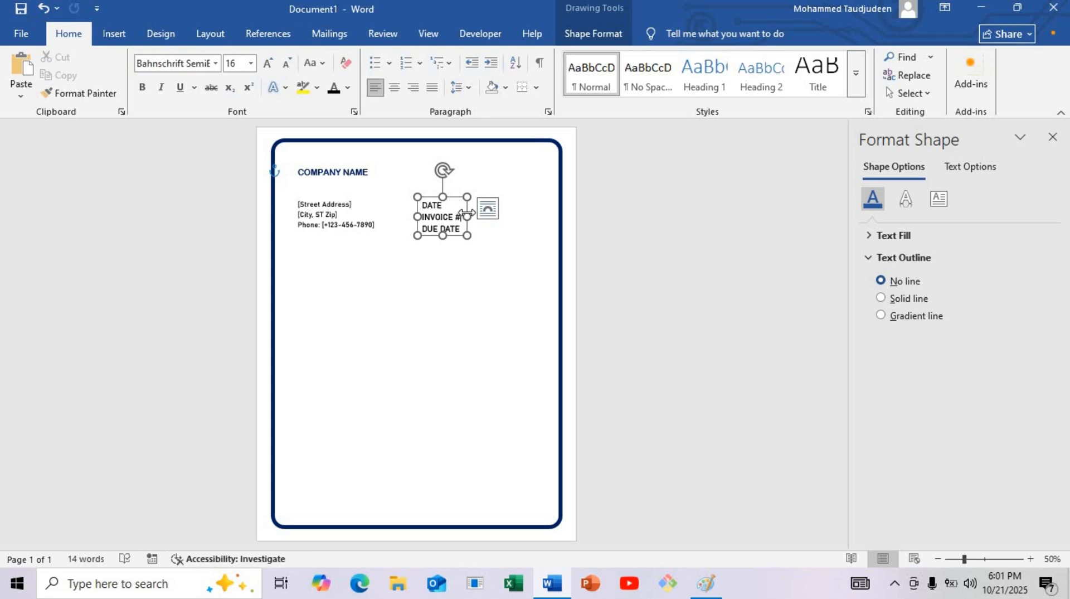
Increase the address block's text to 16 pt and enlarge its text box to fit all three lines
{"action": "left_click", "coordinate": [316, 222]}
{"action": "key", "text": "ctrl+a"}
{"action": "left_click", "coordinate": [268, 63]}
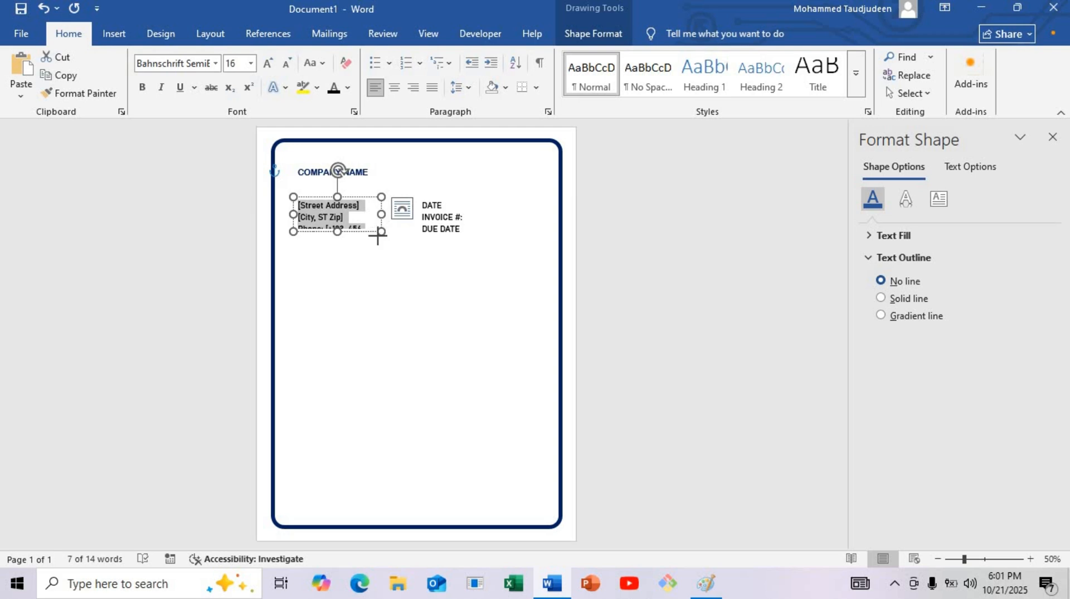
{"action": "left_click_drag", "start_coordinate": [381, 230], "coordinate": [391, 238]}
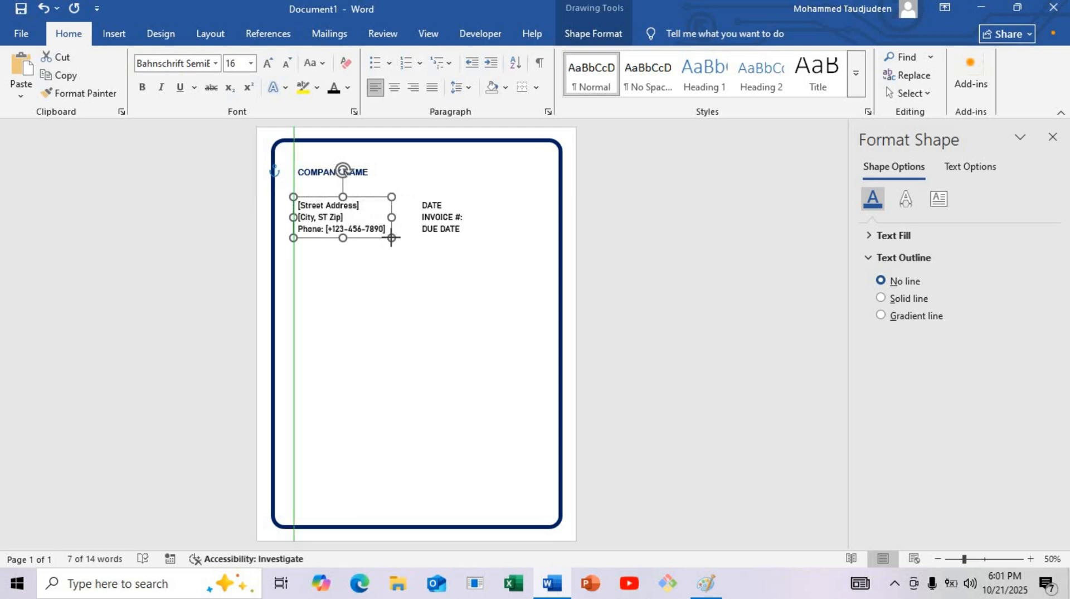
{"action": "left_click", "coordinate": [475, 219]}
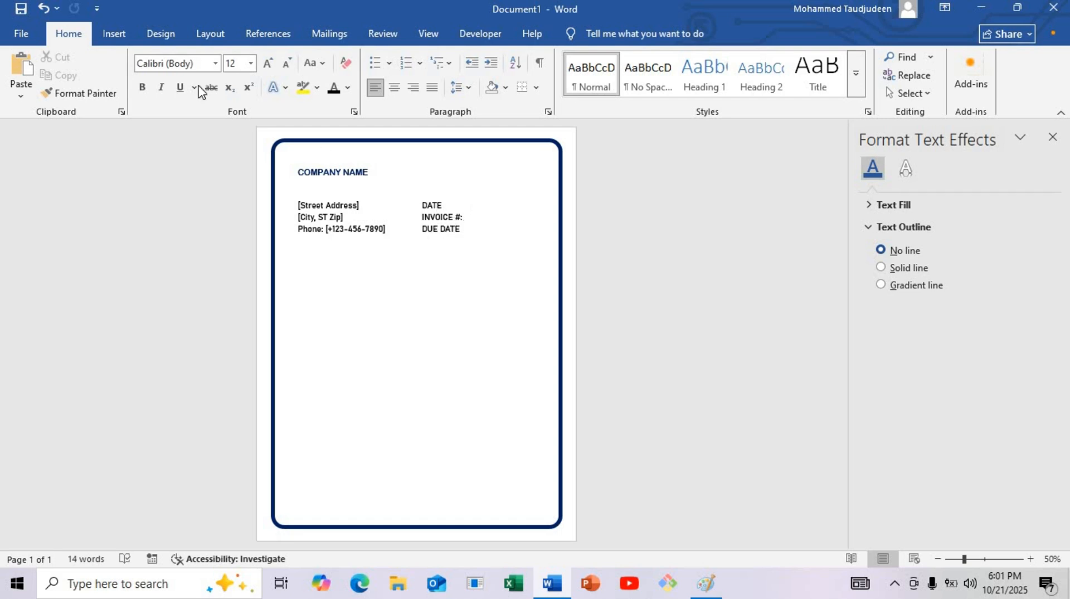
Insert a table with one column and three rows, and narrow it to fit beside the invoice detail labels
{"action": "left_click", "coordinate": [115, 34]}
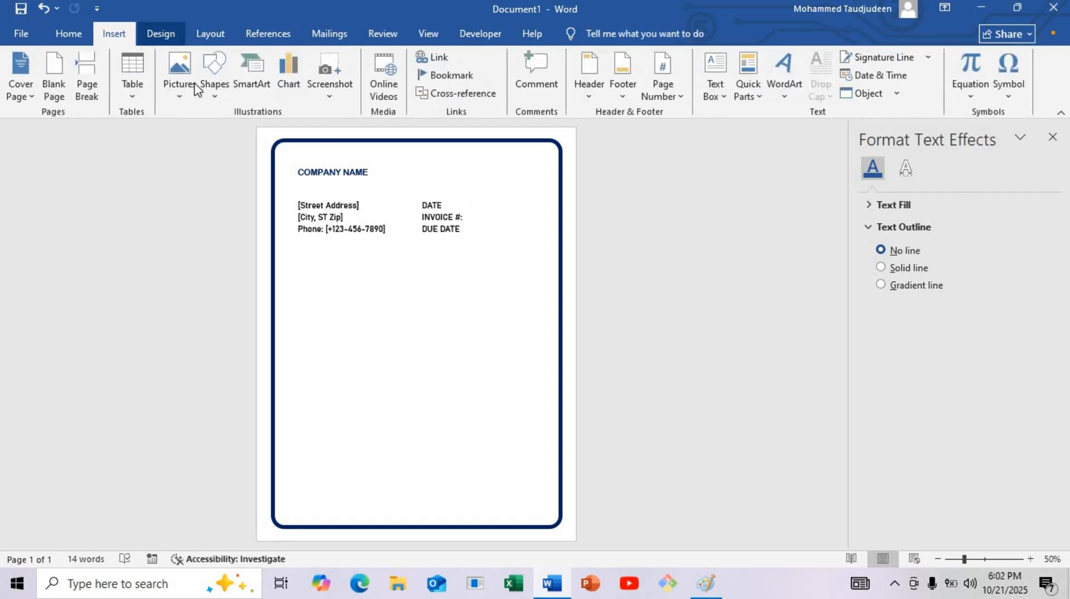
{"action": "left_click", "coordinate": [133, 91]}
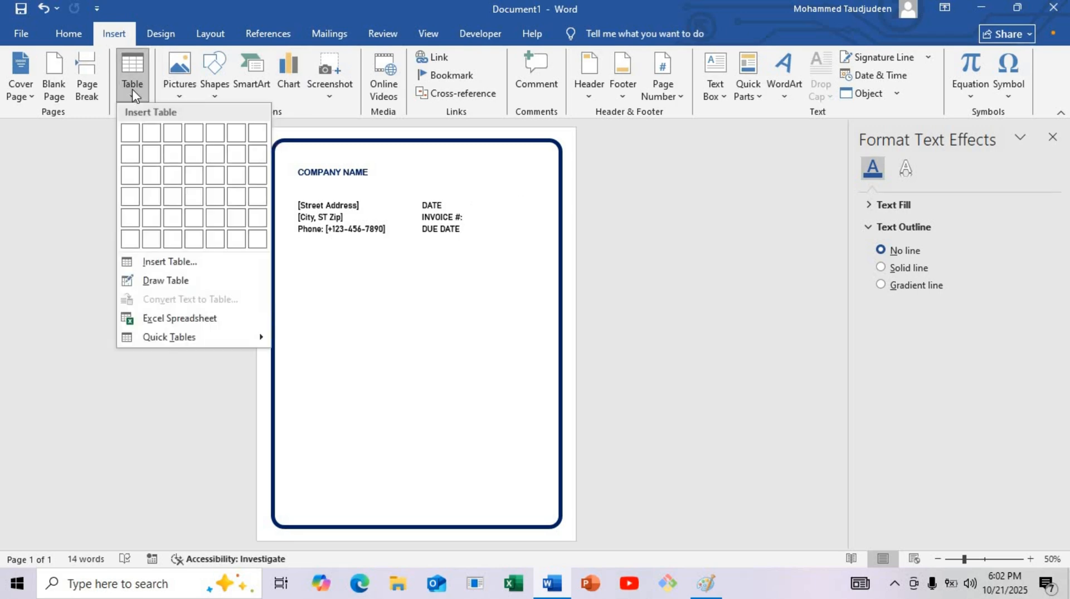
{"action": "left_click", "coordinate": [141, 178]}
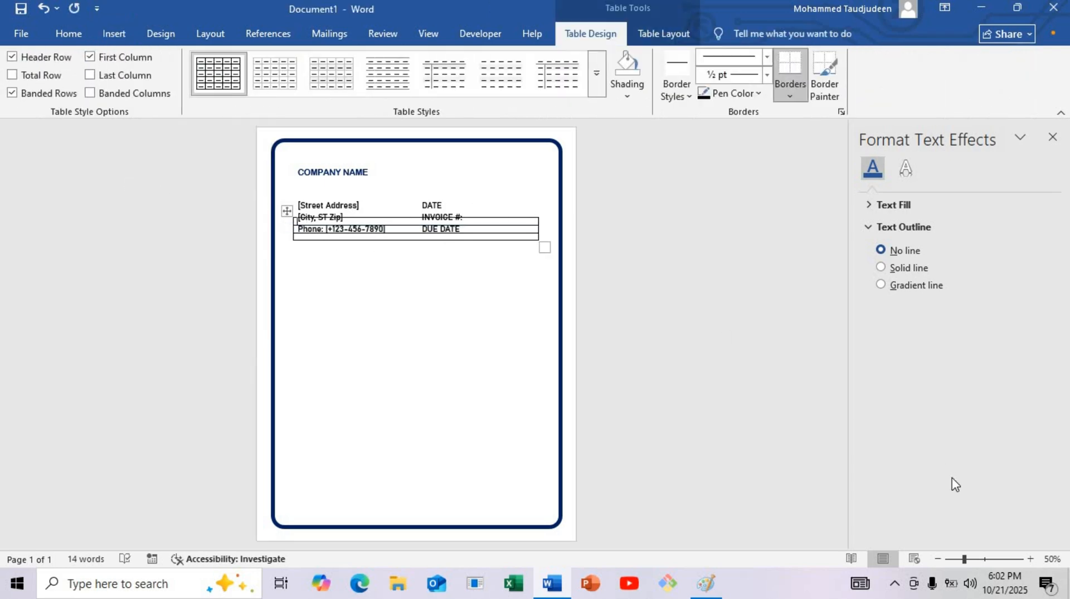
{"action": "left_click", "coordinate": [989, 559]}
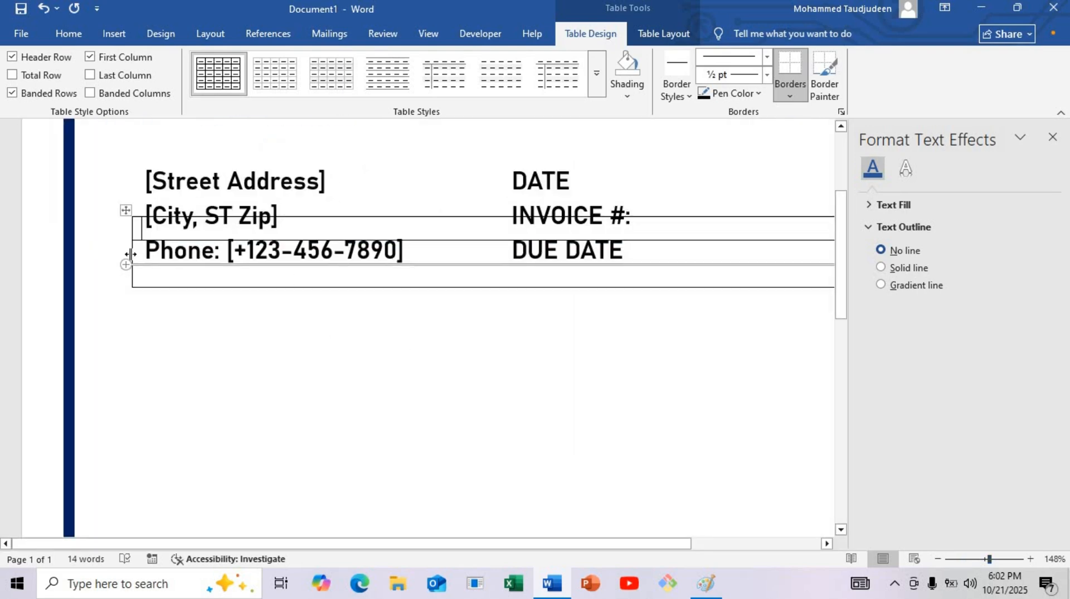
{"action": "left_click_drag", "start_coordinate": [130, 254], "coordinate": [651, 303]}
{"action": "left_click_drag", "start_coordinate": [483, 544], "coordinate": [625, 545]}
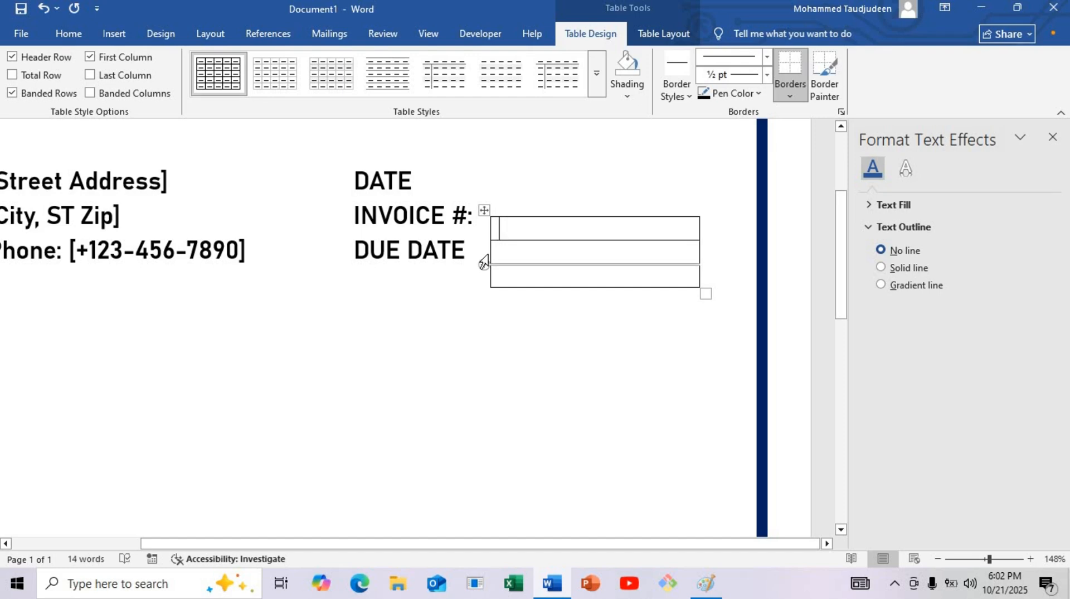
{"action": "left_click_drag", "start_coordinate": [489, 253], "coordinate": [533, 252]}
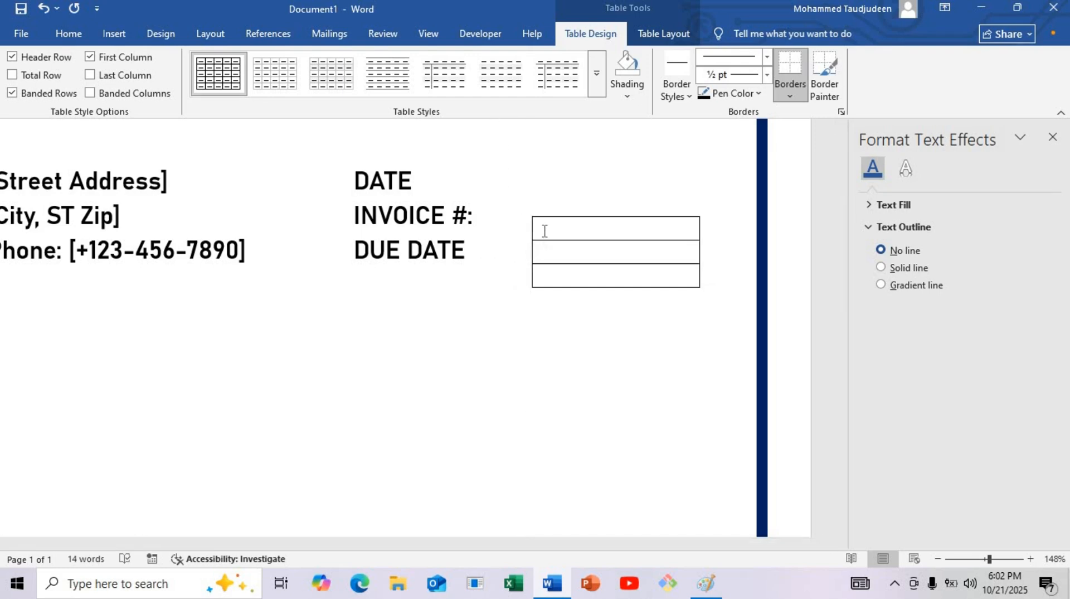
Make the table's rows taller and move the table directly beside the DATE, INVOICE #: and DUE DATE labels
{"action": "left_click_drag", "start_coordinate": [526, 210], "coordinate": [530, 160]}
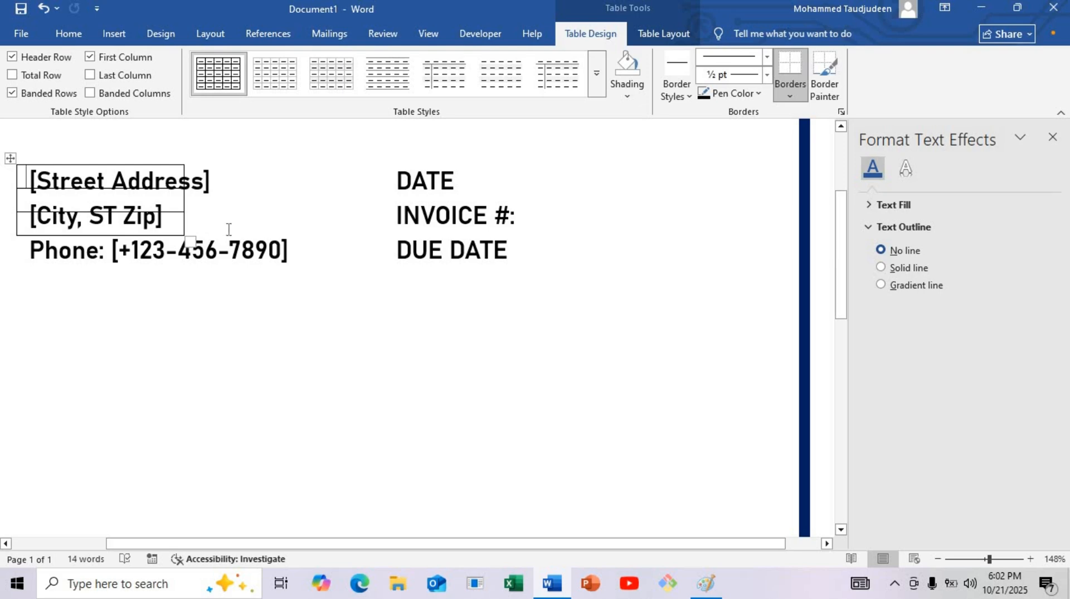
{"action": "key", "text": "ctrl+z"}
{"action": "left_click", "coordinate": [601, 224]}
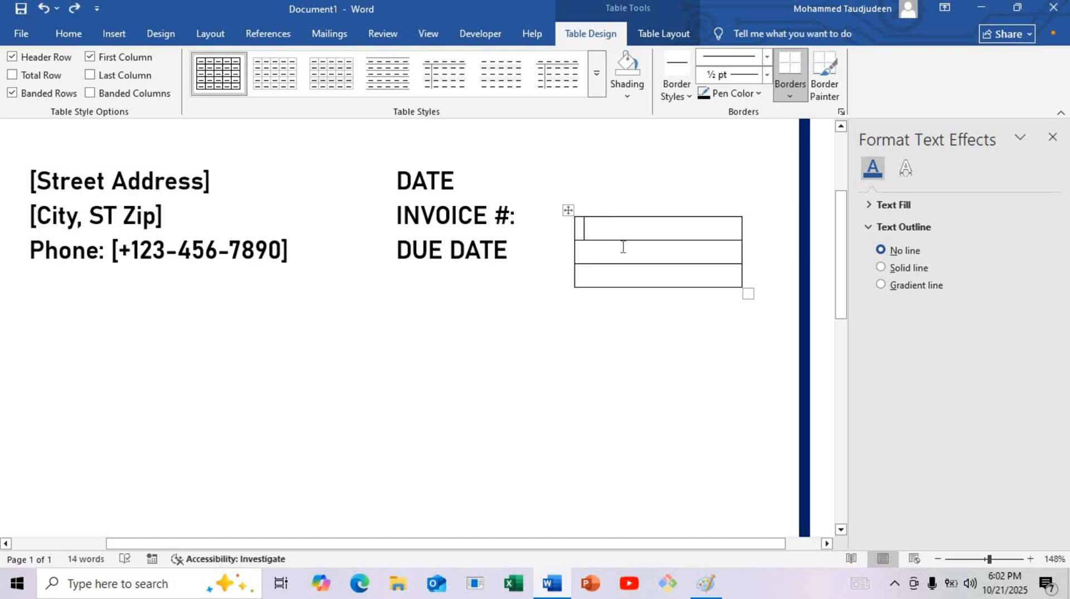
{"action": "left_click_drag", "start_coordinate": [627, 241], "coordinate": [631, 298]}
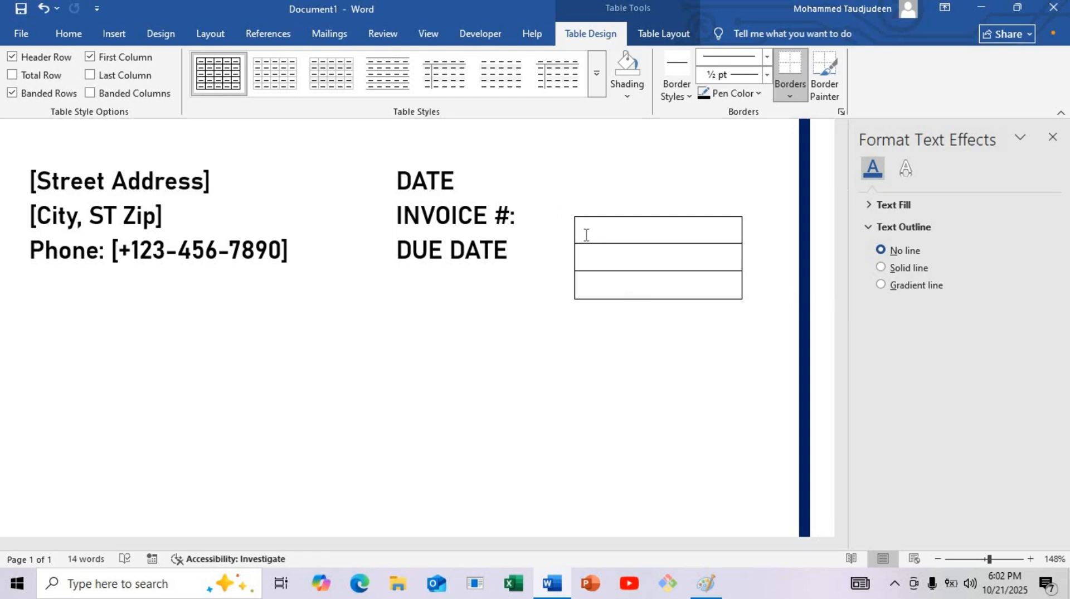
{"action": "left_click_drag", "start_coordinate": [568, 209], "coordinate": [531, 175]}
Nudge the invoice details text box slightly down so its three labels line up with the table rows
{"action": "left_click", "coordinate": [520, 271]}
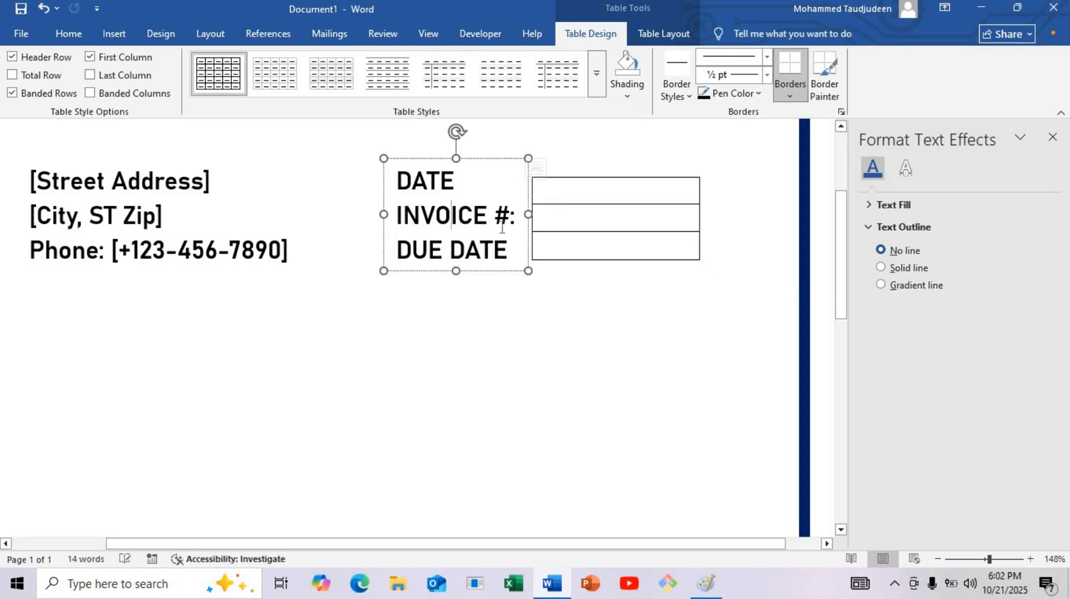
{"action": "left_click", "coordinate": [516, 271]}
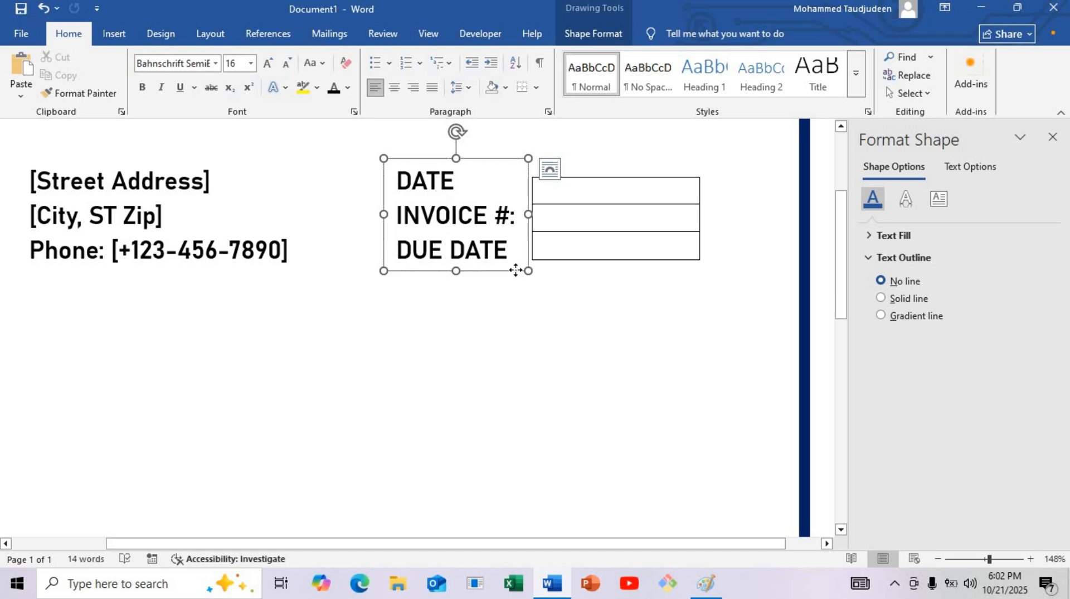
{"action": "left_click_drag", "start_coordinate": [516, 270], "coordinate": [517, 273]}
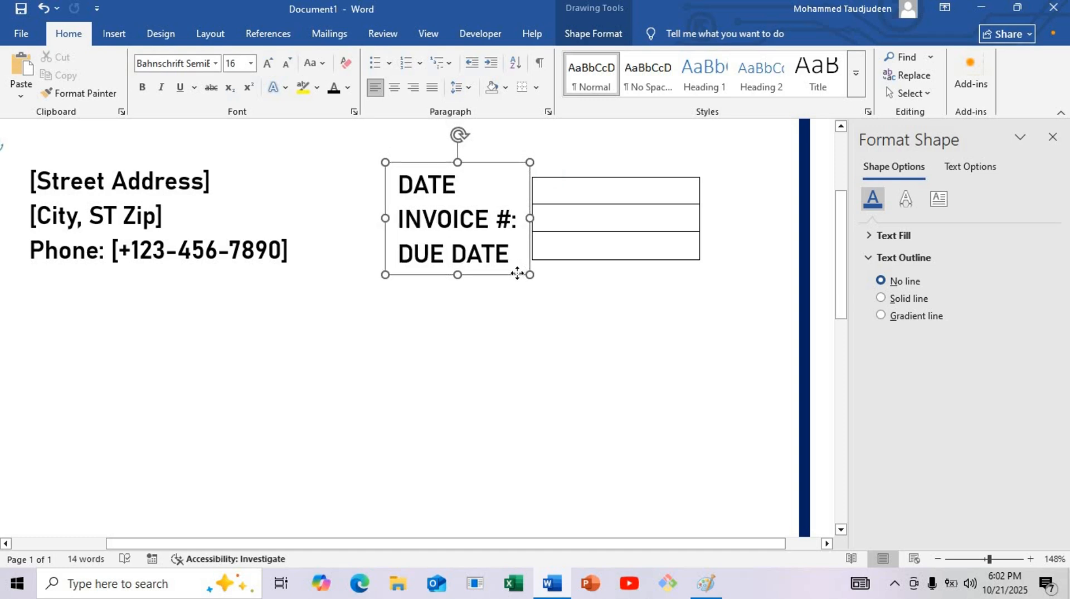
{"action": "left_click", "coordinate": [562, 202]}
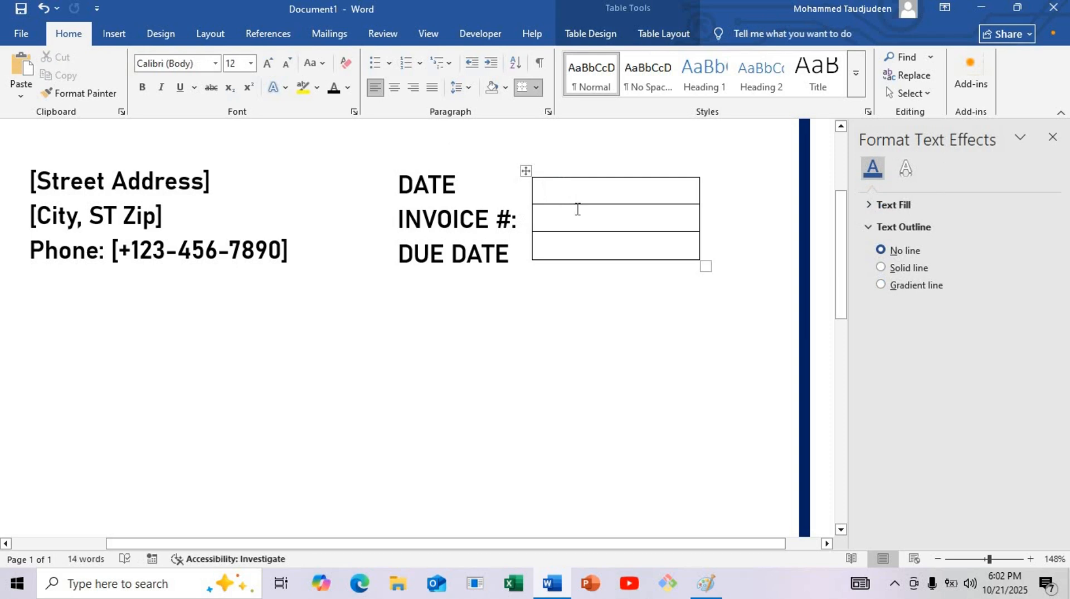
{"action": "left_click_drag", "start_coordinate": [578, 205], "coordinate": [520, 286]}
{"action": "left_click", "coordinate": [494, 255]}
{"action": "left_click", "coordinate": [524, 343]}
{"action": "left_click_drag", "start_coordinate": [988, 558], "coordinate": [969, 559]}
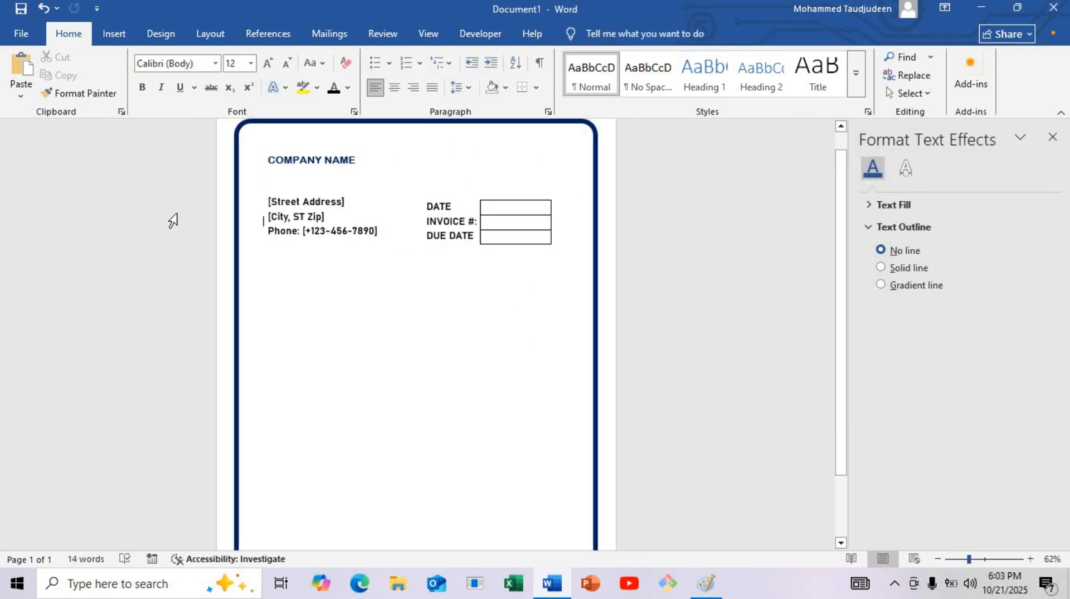
{"action": "left_click", "coordinate": [238, 268]}
{"action": "left_click", "coordinate": [324, 304]}
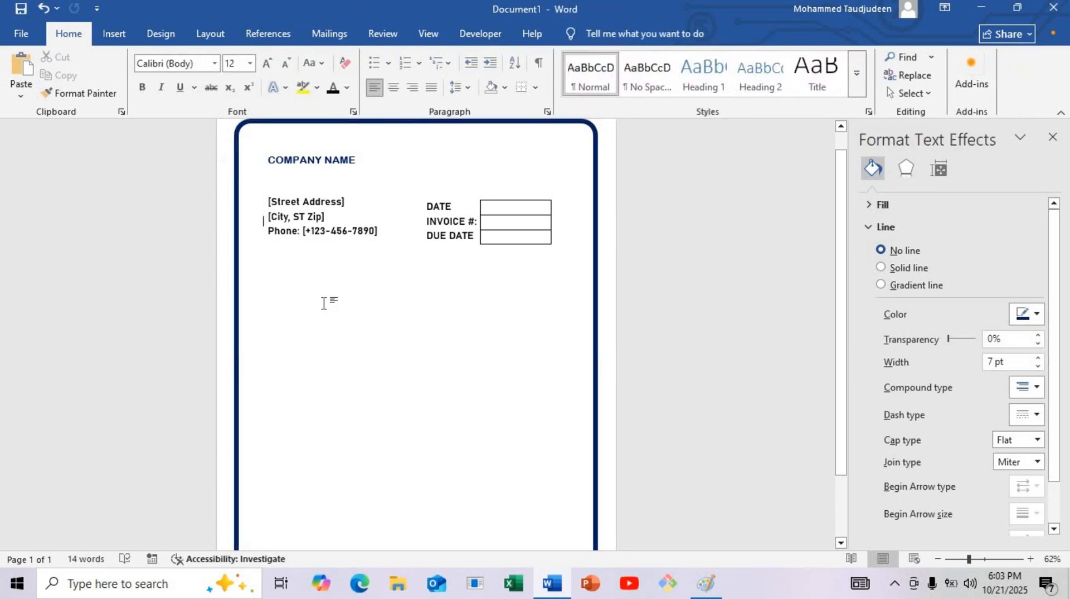
{"action": "left_click", "coordinate": [325, 160]}
{"action": "left_click", "coordinate": [303, 166]}
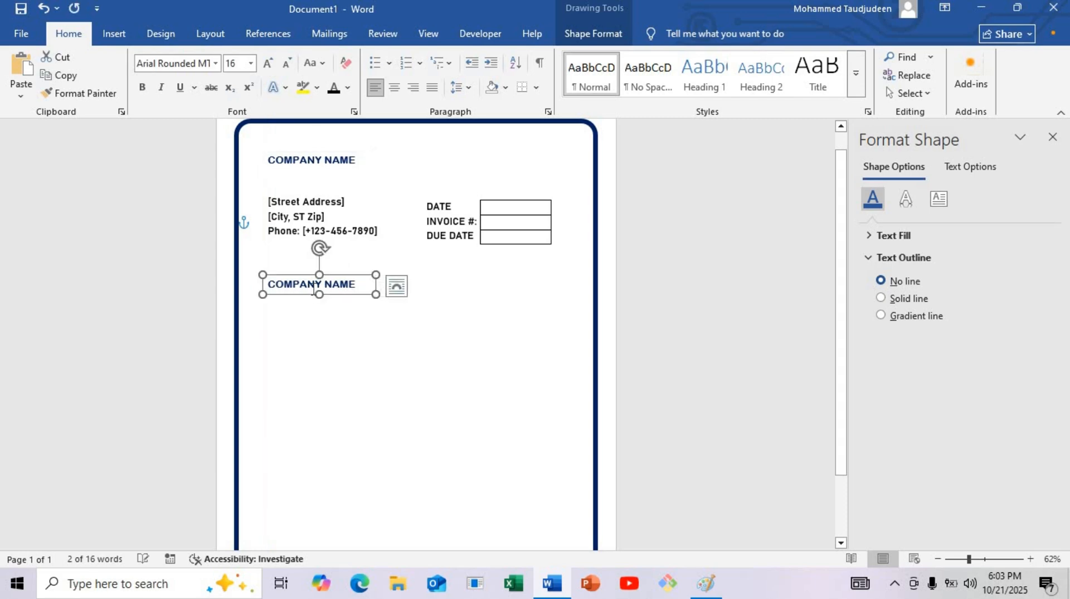
{"action": "triple_click", "coordinate": [314, 286]}
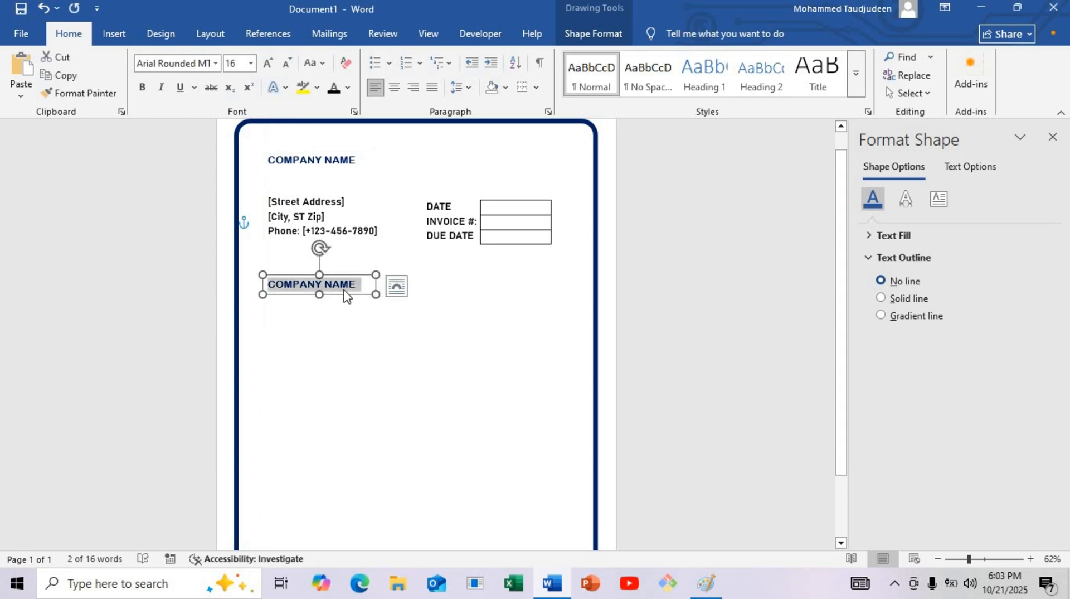
{"action": "left_click", "coordinate": [346, 286]}
{"action": "key", "text": "ctrl+z"}
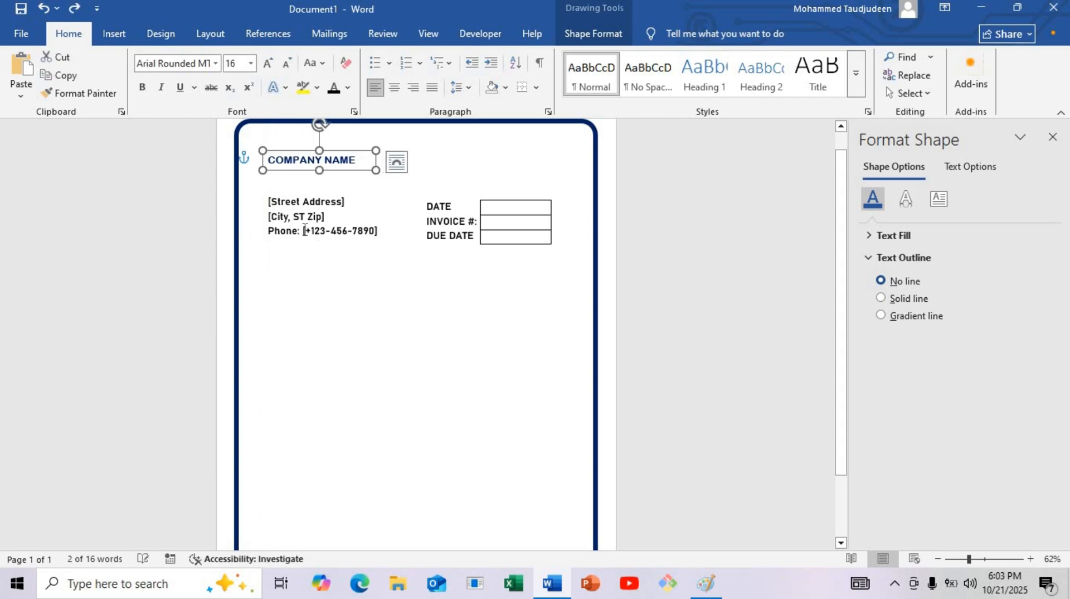
Duplicate the address text box and place the copy below the original, aligned with its left edge
{"action": "left_click", "coordinate": [297, 239]}
{"action": "left_click", "coordinate": [296, 243]}
{"action": "left_click_drag", "start_coordinate": [296, 244], "coordinate": [292, 355]}
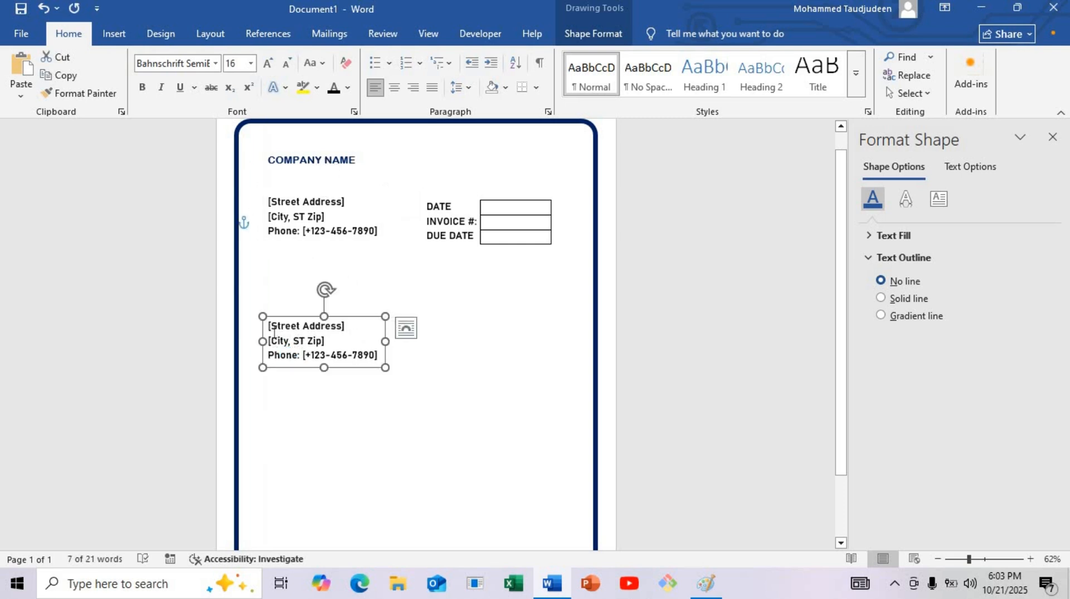
Insert a "[Name]" line at the top of the copied address box by reusing its "[Street Address]" line
{"action": "left_click", "coordinate": [296, 330]}
{"action": "left_click_drag", "start_coordinate": [341, 326], "coordinate": [263, 329]}
{"action": "key", "text": "ctrl+c"}
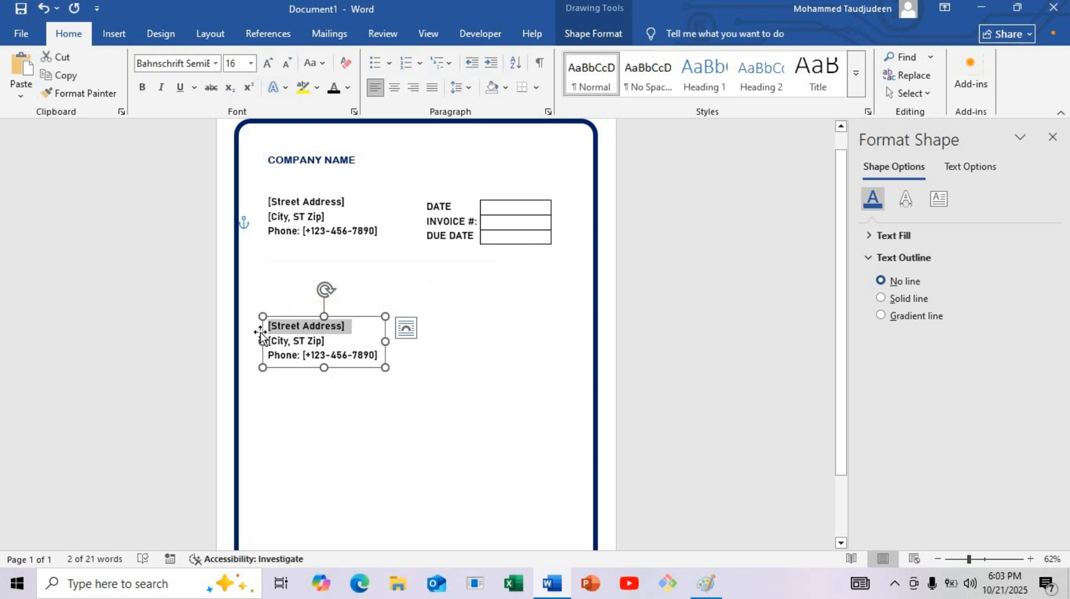
{"action": "left_click", "coordinate": [271, 330]}
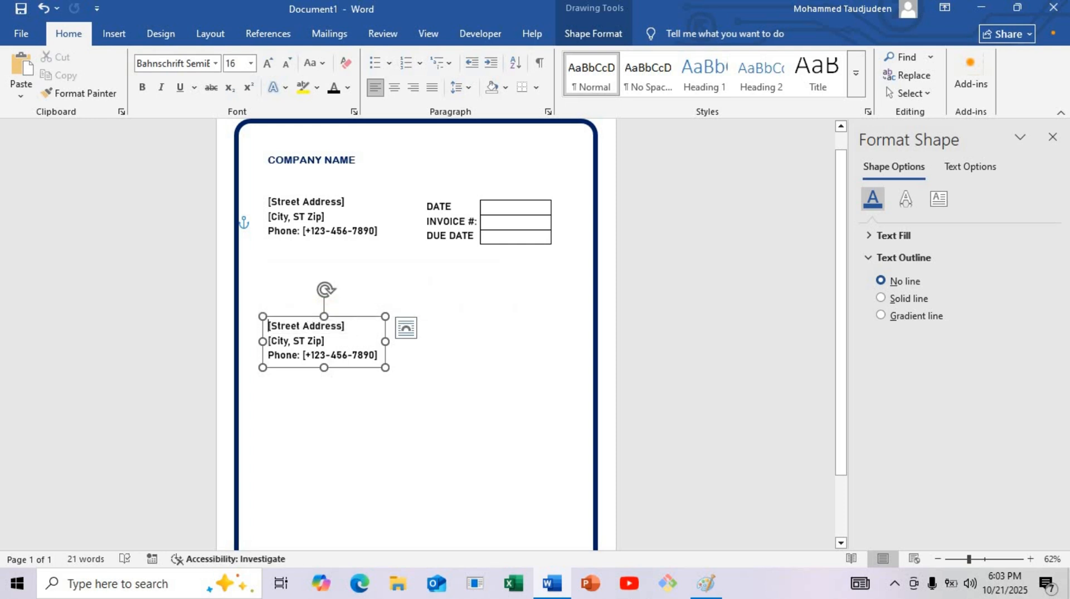
{"action": "key", "text": "Return"}
{"action": "key", "text": "ctrl+v"}
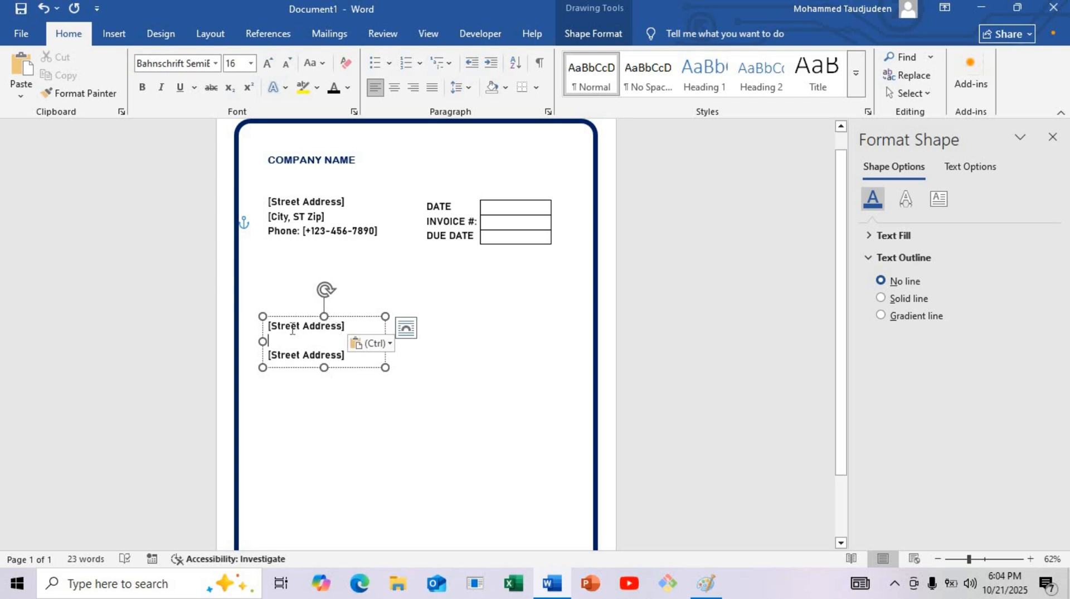
{"action": "left_click_drag", "start_coordinate": [344, 327], "coordinate": [283, 329]}
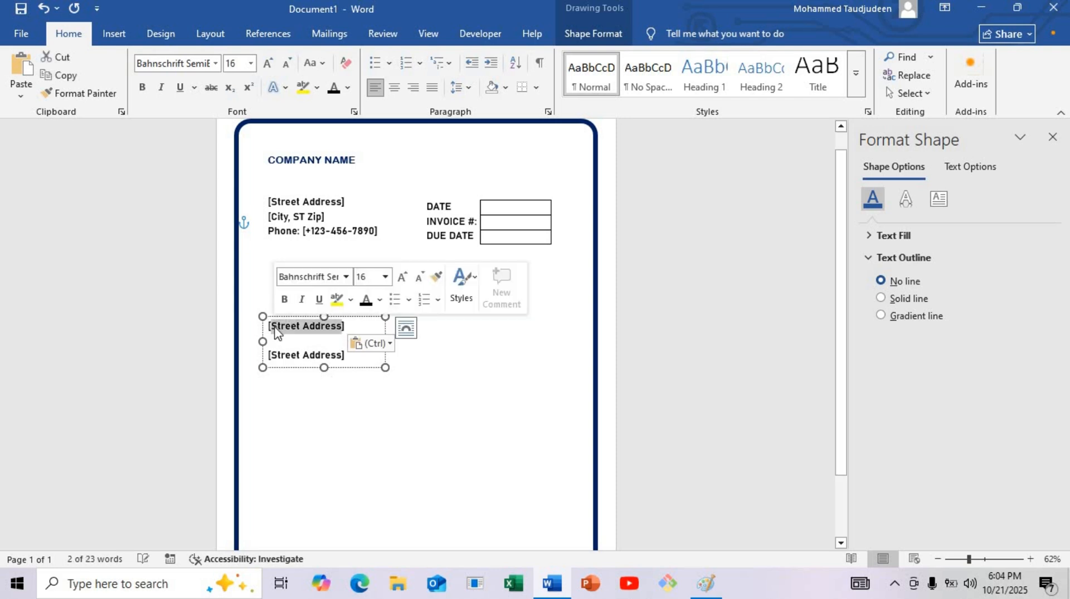
{"action": "type", "text": "Name"}
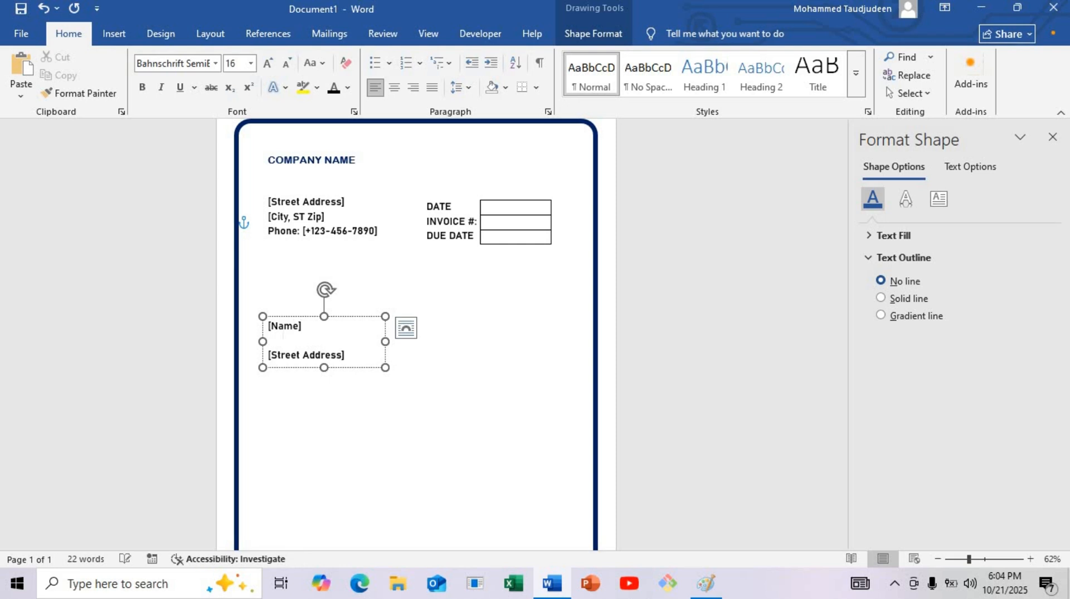
Add a "[Company Name]" line directly below "[Name]" in the copied address box
{"action": "key", "text": "ctrl+v"}
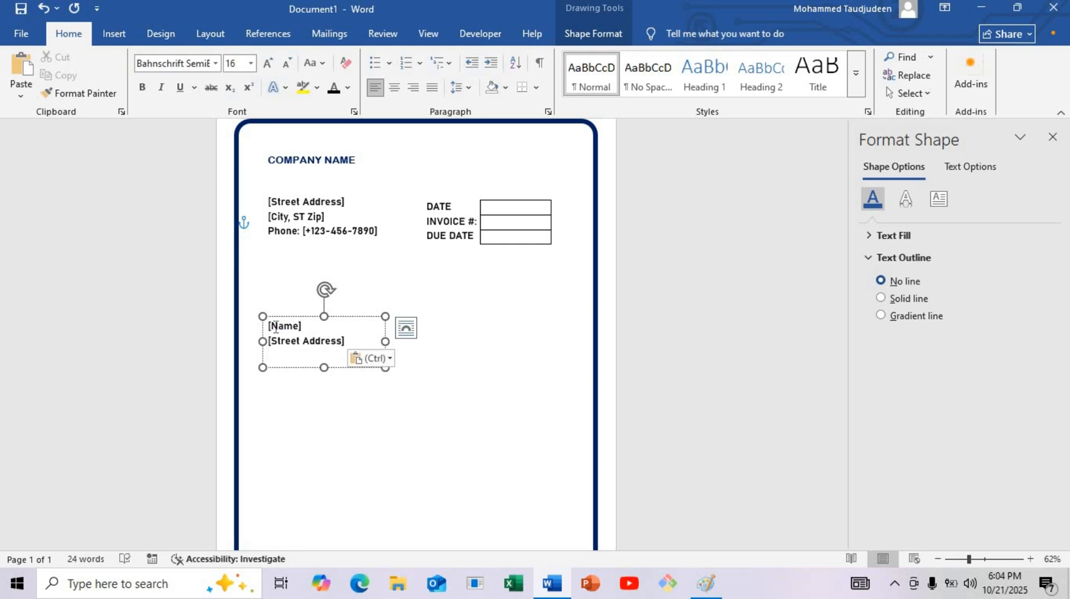
{"action": "left_click_drag", "start_coordinate": [331, 346], "coordinate": [277, 344]}
{"action": "type", "text": "Company Name"}
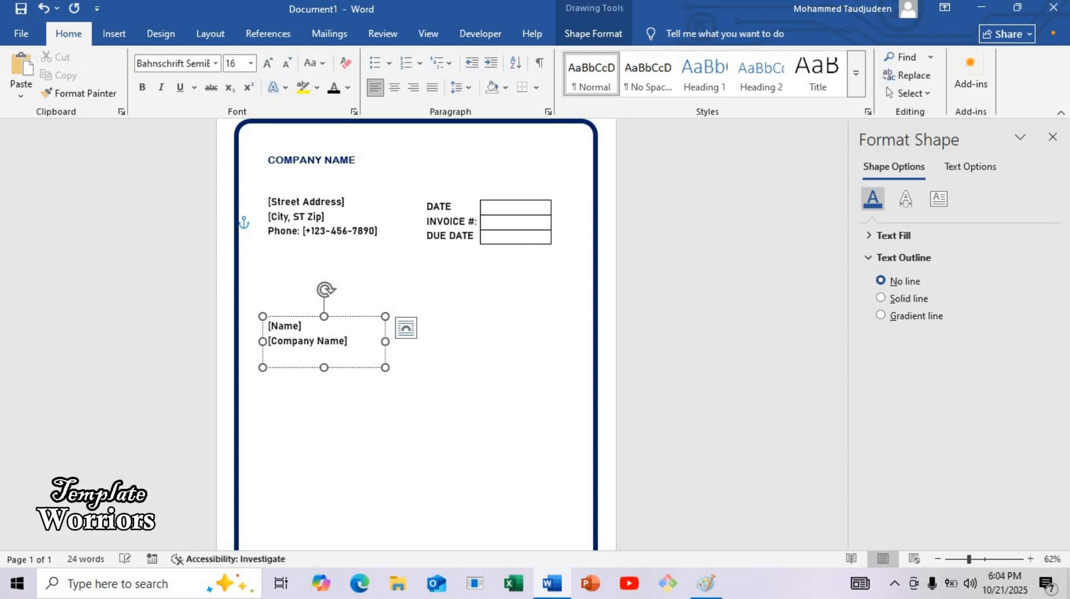
Paste the "[Street Address]" line below "[Company Name]" in the copied address box and enlarge the box downward to fit all lines
{"action": "key", "text": "ctrl+v"}
{"action": "key", "text": "Up"}
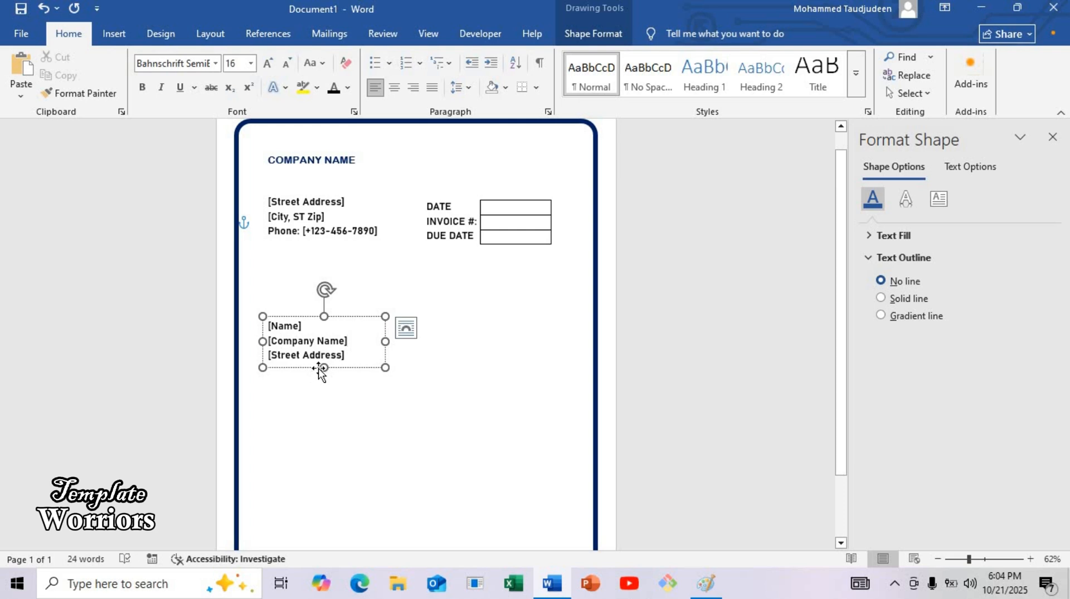
{"action": "left_click_drag", "start_coordinate": [324, 368], "coordinate": [306, 383]}
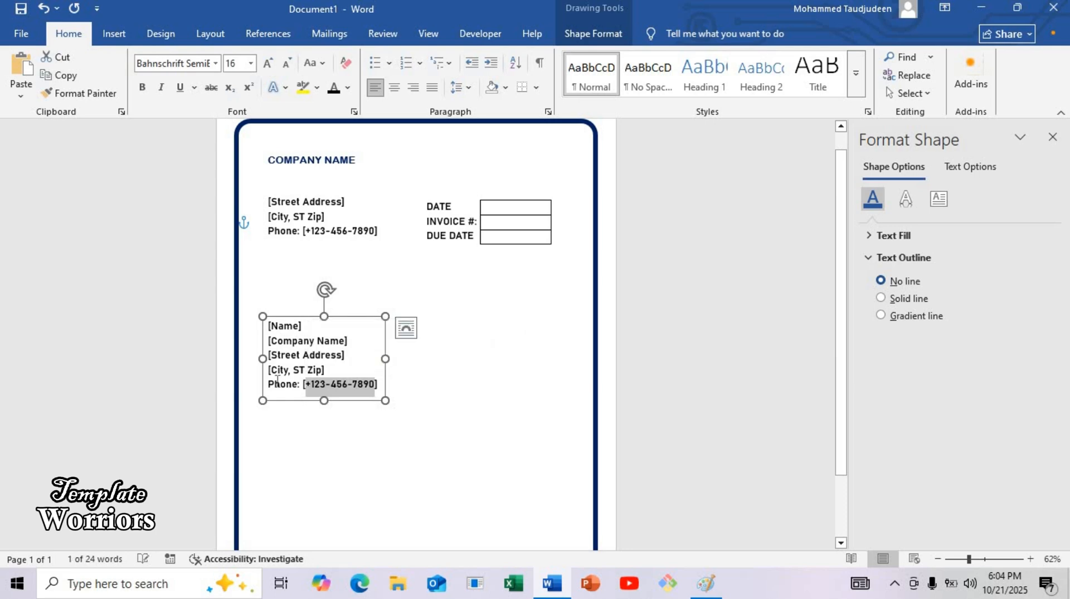
Replace the phone number in the copied address box with an all-zero placeholder starting with a plus sign
{"action": "key", "text": "BackSpace"}
{"action": "type", "text": "+"}
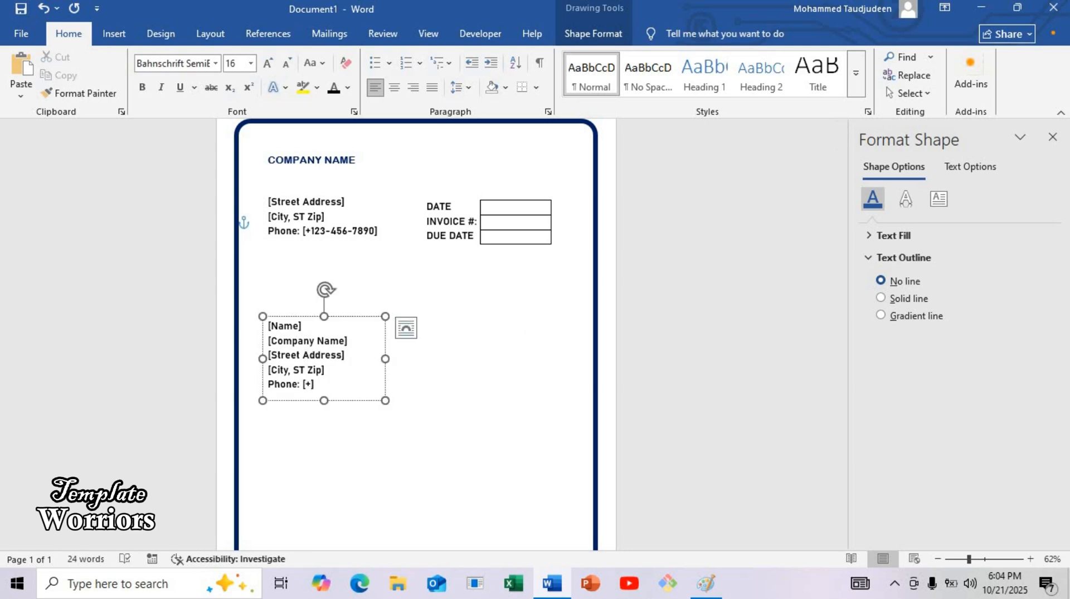
{"action": "type", "text": "000-000-0000"}
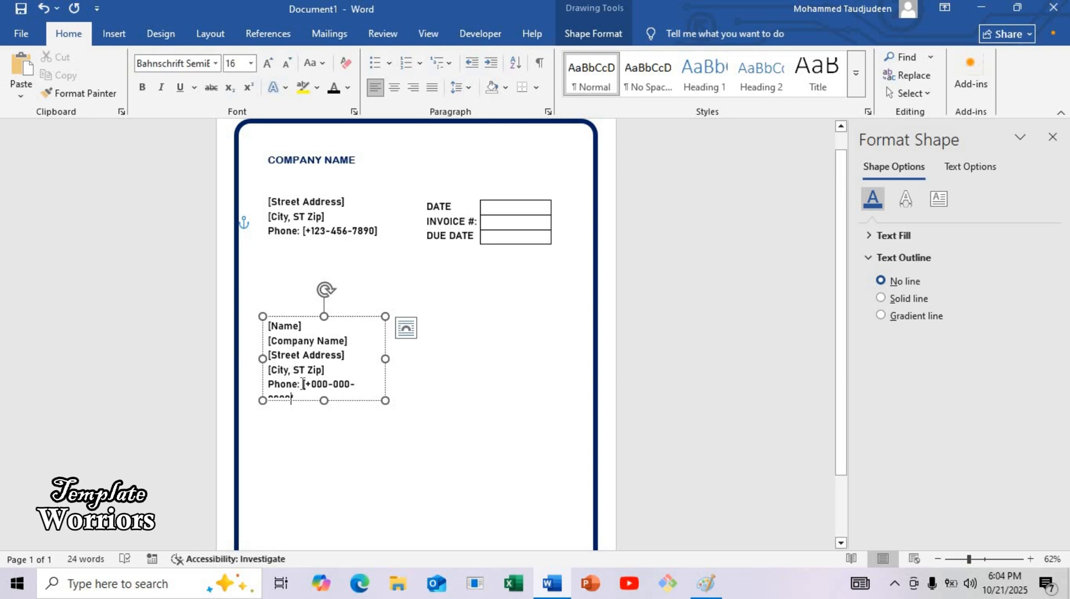
Remove the "Phone:" label from the copied address box and narrow the box to about 1.98" wide
{"action": "left_click_drag", "start_coordinate": [303, 383], "coordinate": [269, 384]}
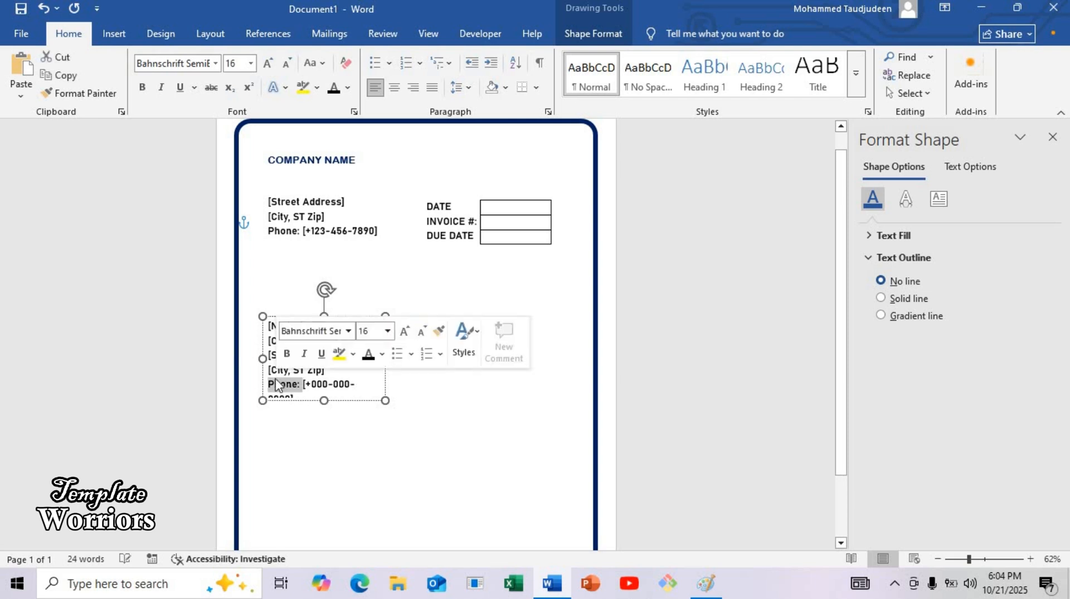
{"action": "key", "text": "BackSpace"}
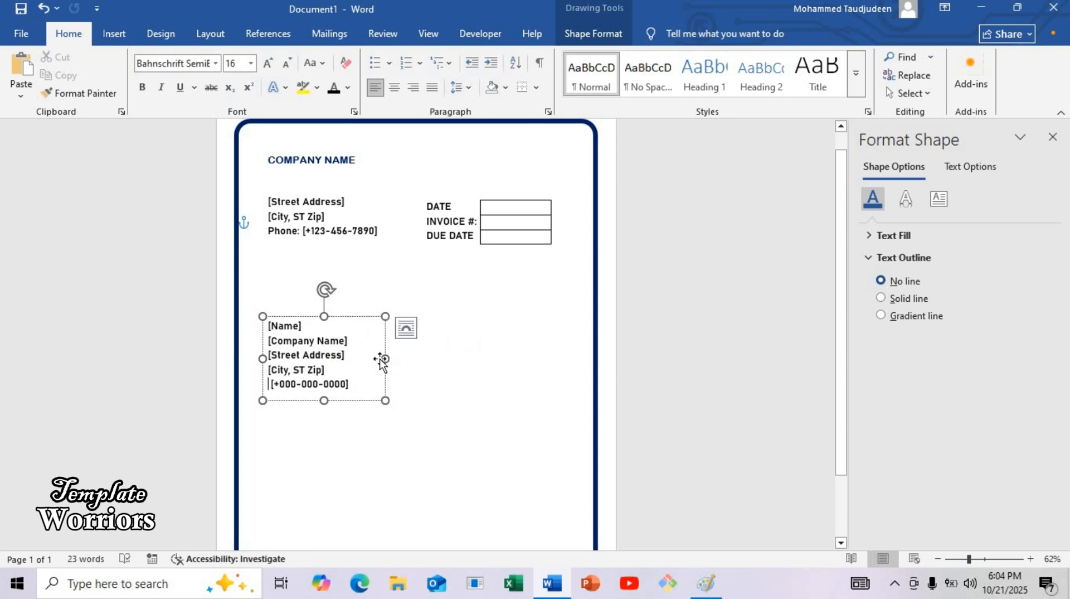
{"action": "left_click_drag", "start_coordinate": [384, 358], "coordinate": [357, 354]}
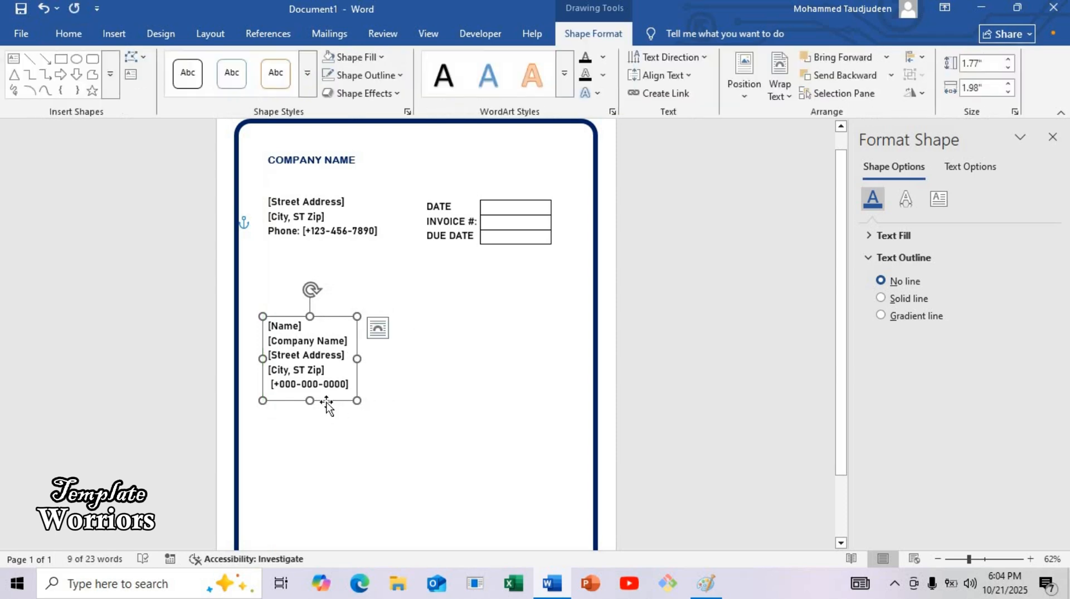
{"action": "left_click", "coordinate": [334, 276]}
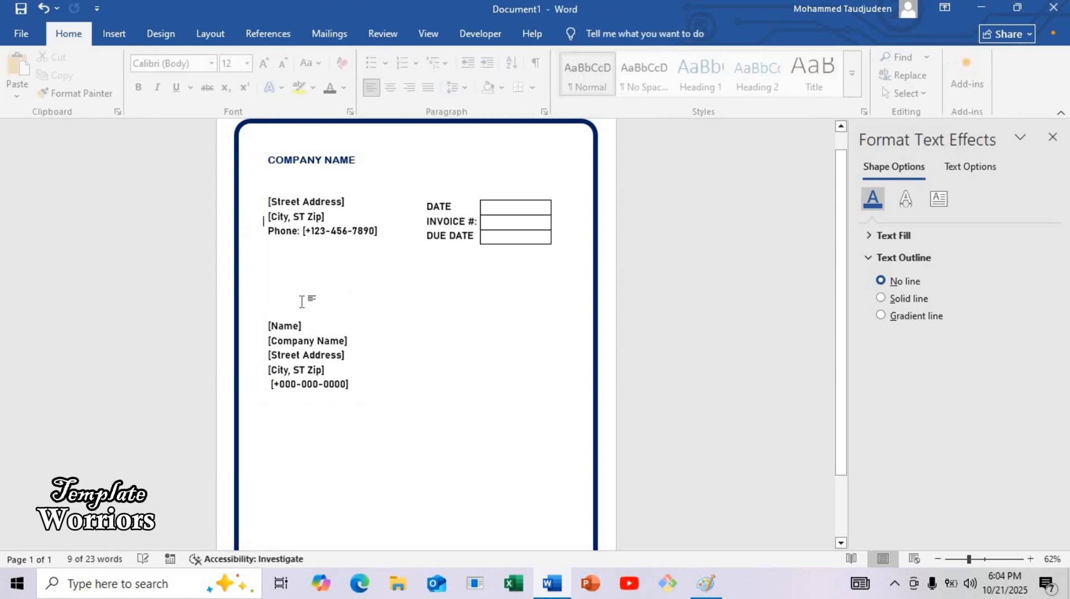
Draw a rectangle about 2.87" wide and 0.42" high directly above the "[Name]" line
{"action": "left_click", "coordinate": [110, 36]}
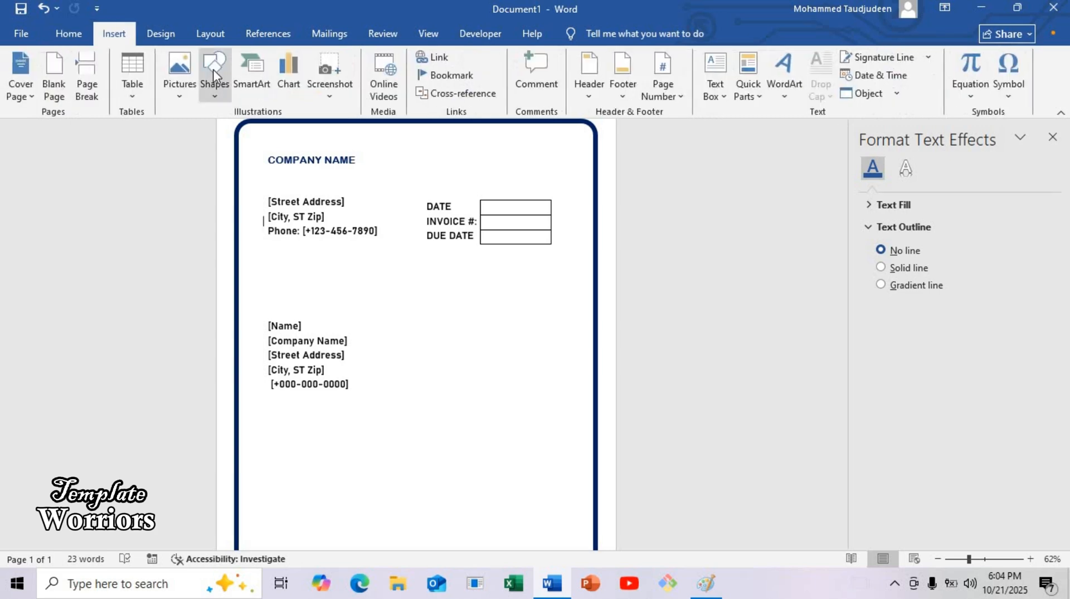
{"action": "left_click", "coordinate": [215, 73]}
{"action": "left_click", "coordinate": [266, 130]}
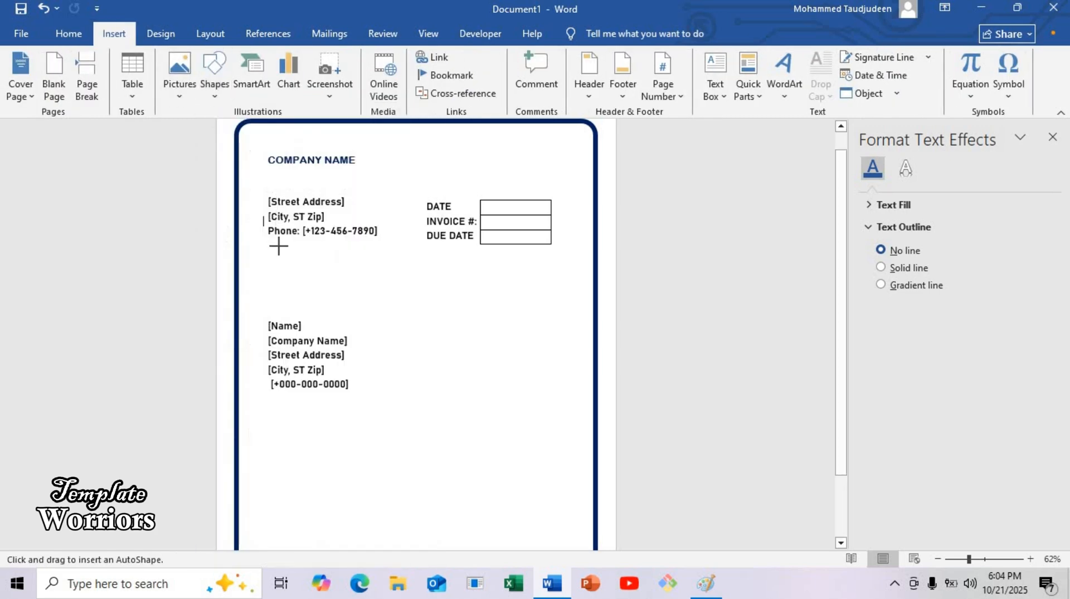
{"action": "left_click_drag", "start_coordinate": [268, 288], "coordinate": [403, 308]}
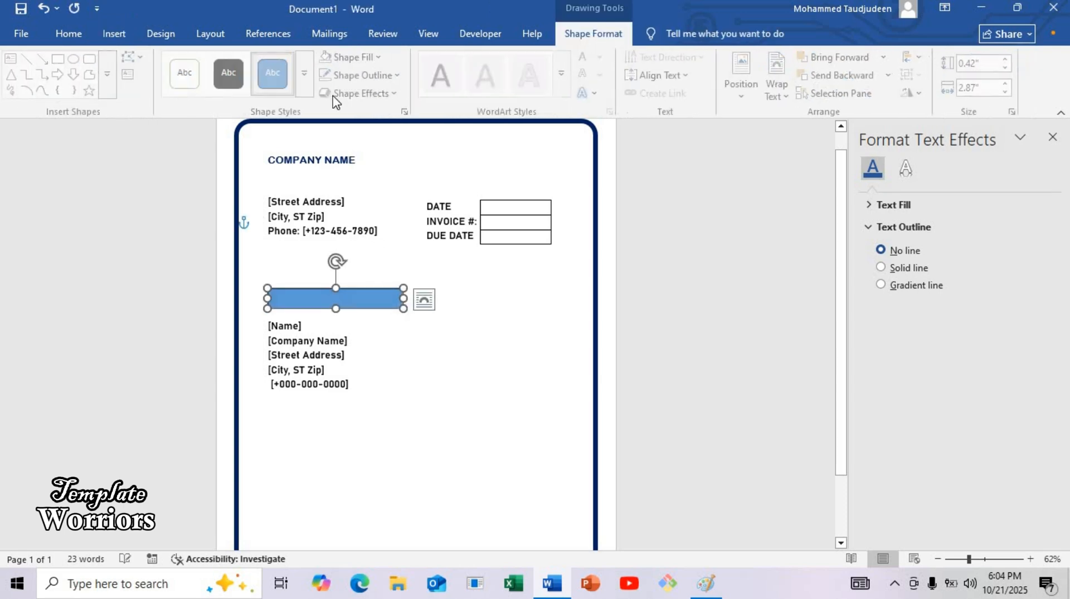
Remove the rectangle's outline and fill it with the standard dark blue
{"action": "left_click", "coordinate": [365, 75]}
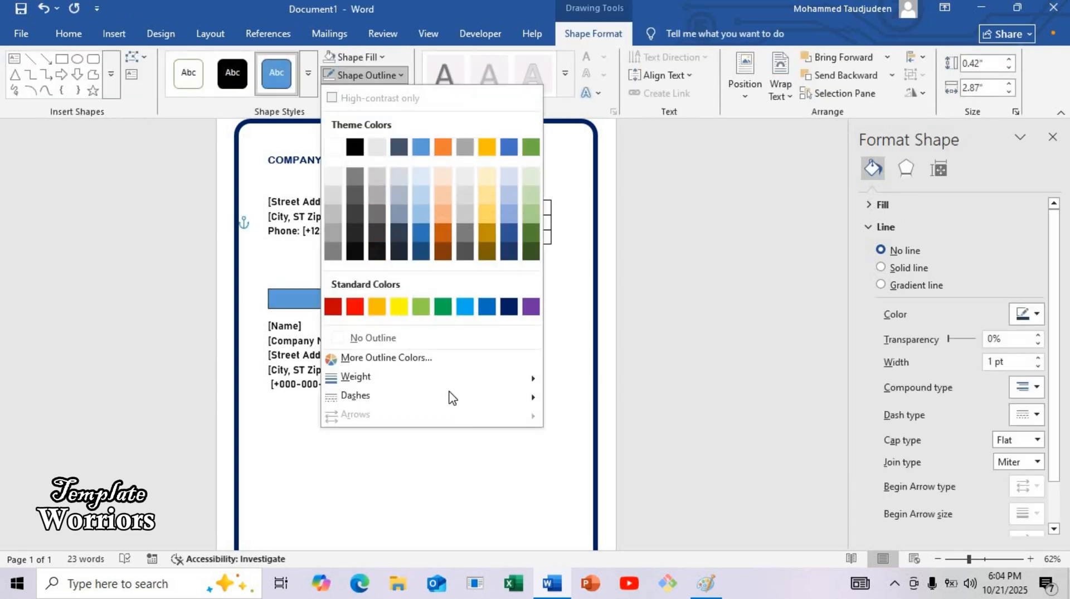
{"action": "left_click", "coordinate": [437, 340]}
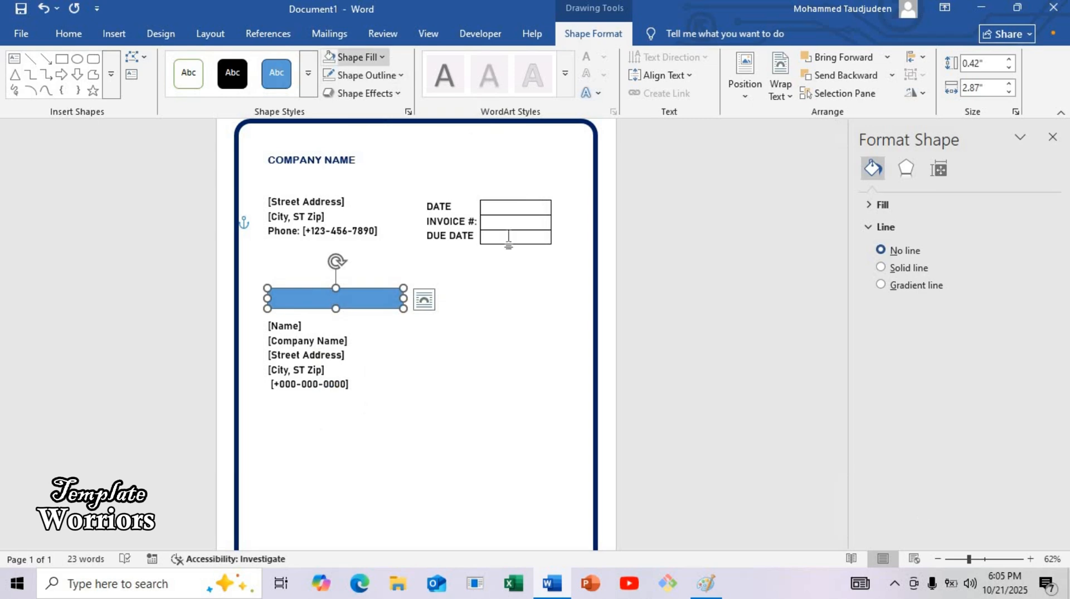
{"action": "left_click", "coordinate": [360, 57]}
{"action": "left_click", "coordinate": [509, 289]}
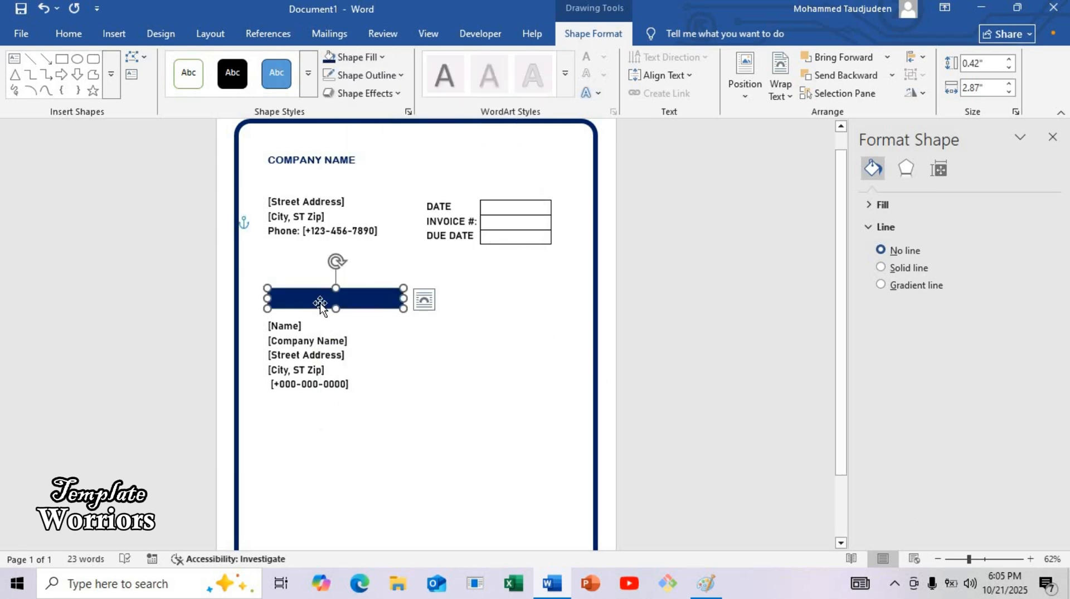
Add the text "BILL TO:" to the dark blue rectangle and left-align it
{"action": "type", "text": "BILL TO:"}
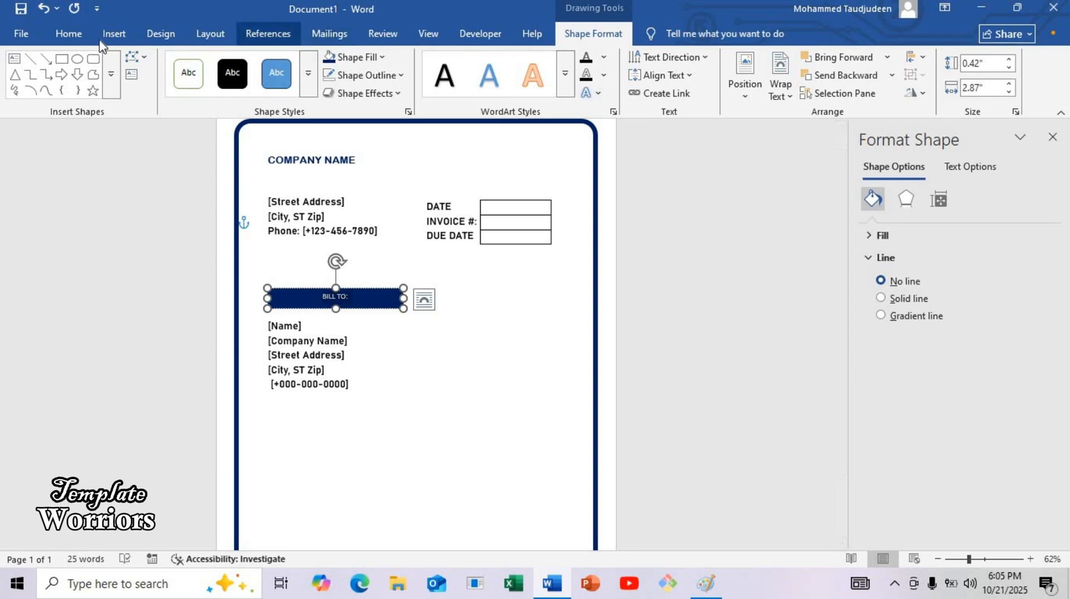
{"action": "key", "text": "ctrl+a"}
{"action": "left_click", "coordinate": [68, 33]}
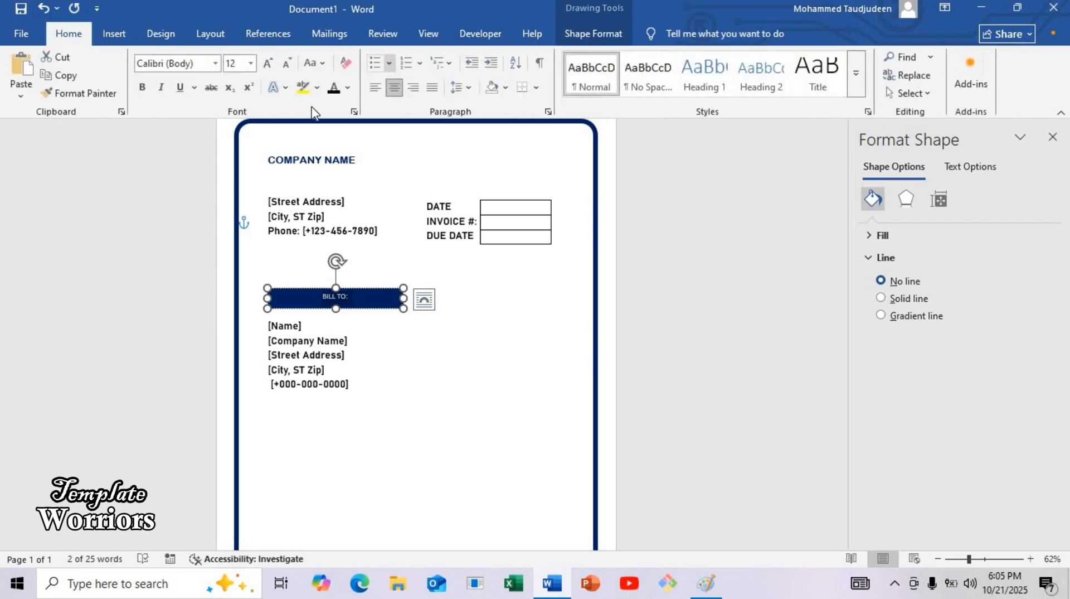
{"action": "left_click", "coordinate": [373, 88]}
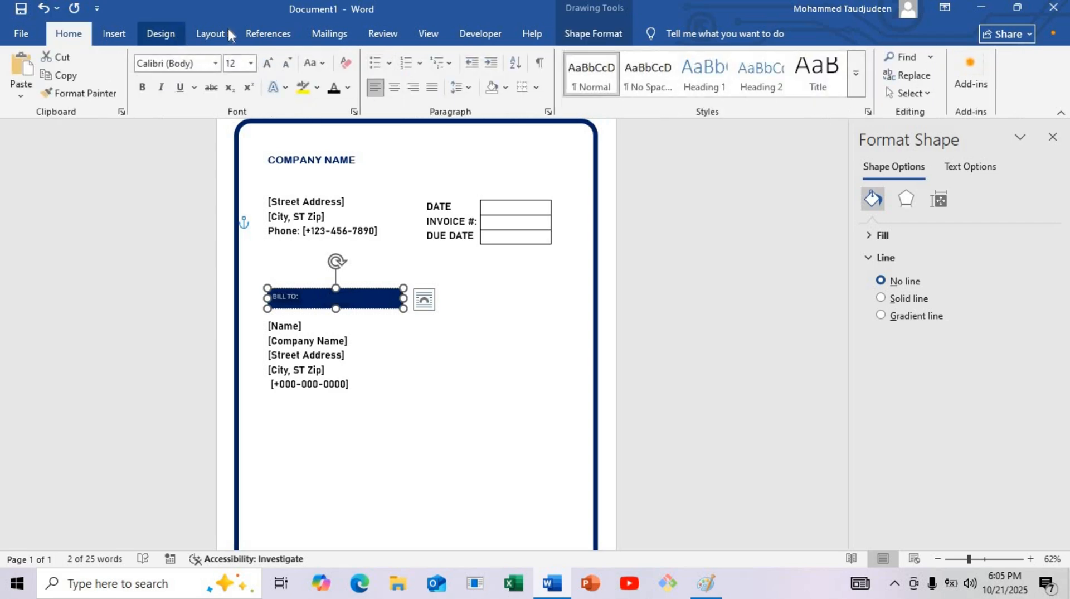
Set the paragraph spacing after the "BILL TO:" text to 0 pt
{"action": "left_click", "coordinate": [210, 34]}
{"action": "left_click", "coordinate": [429, 78]}
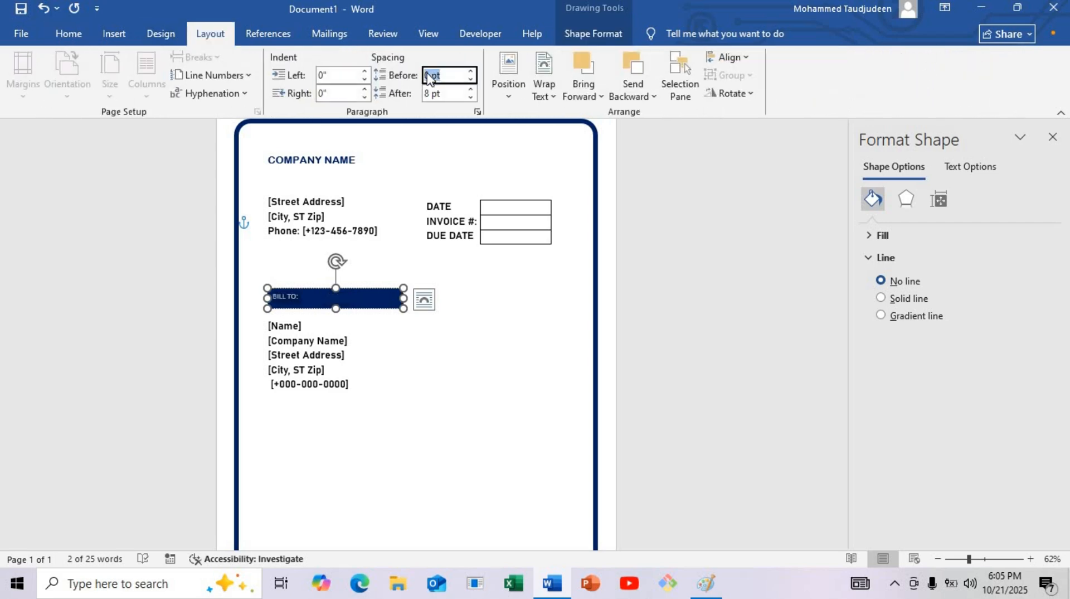
{"action": "left_click", "coordinate": [471, 97]}
{"action": "left_click", "coordinate": [471, 97]}
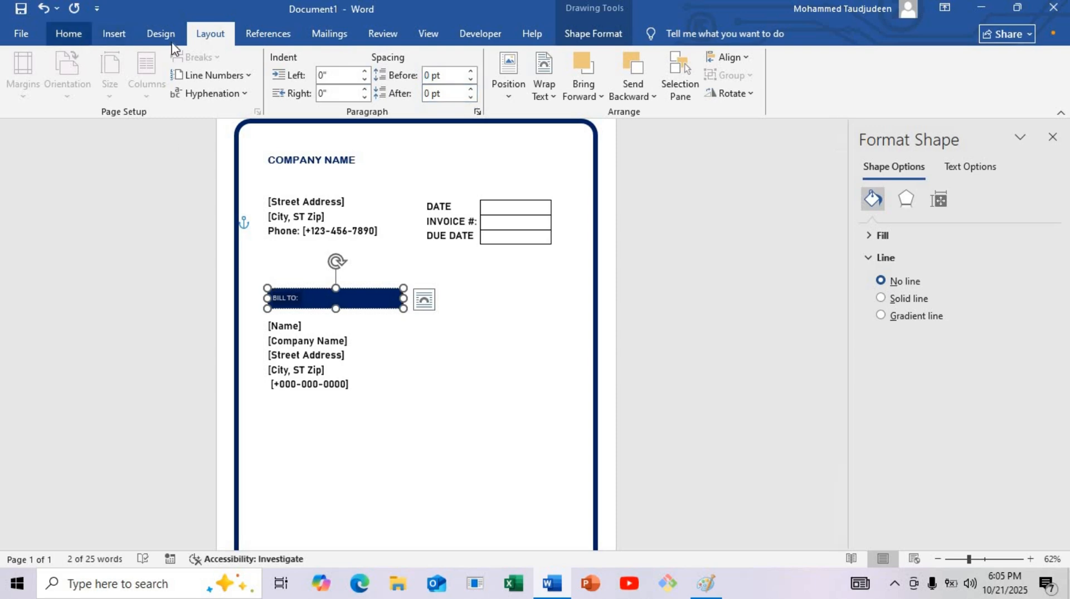
Format the "BILL TO:" text in Bahnschrift SemiBold at size 14
{"action": "left_click", "coordinate": [69, 33]}
{"action": "left_click", "coordinate": [215, 63]}
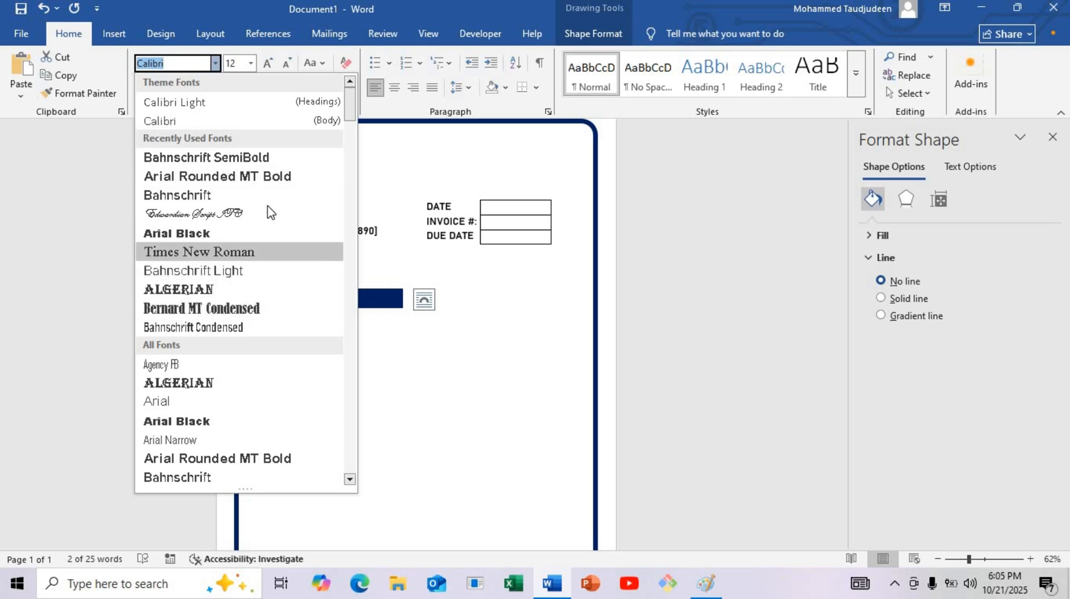
{"action": "left_click", "coordinate": [275, 162]}
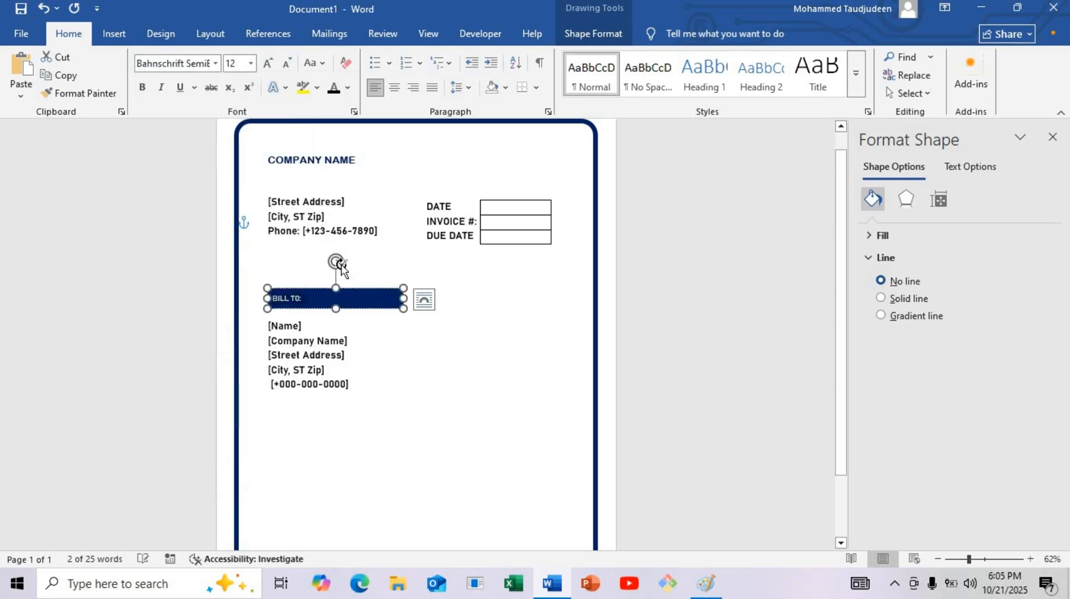
{"action": "left_click", "coordinate": [268, 62]}
{"action": "left_click", "coordinate": [384, 304]}
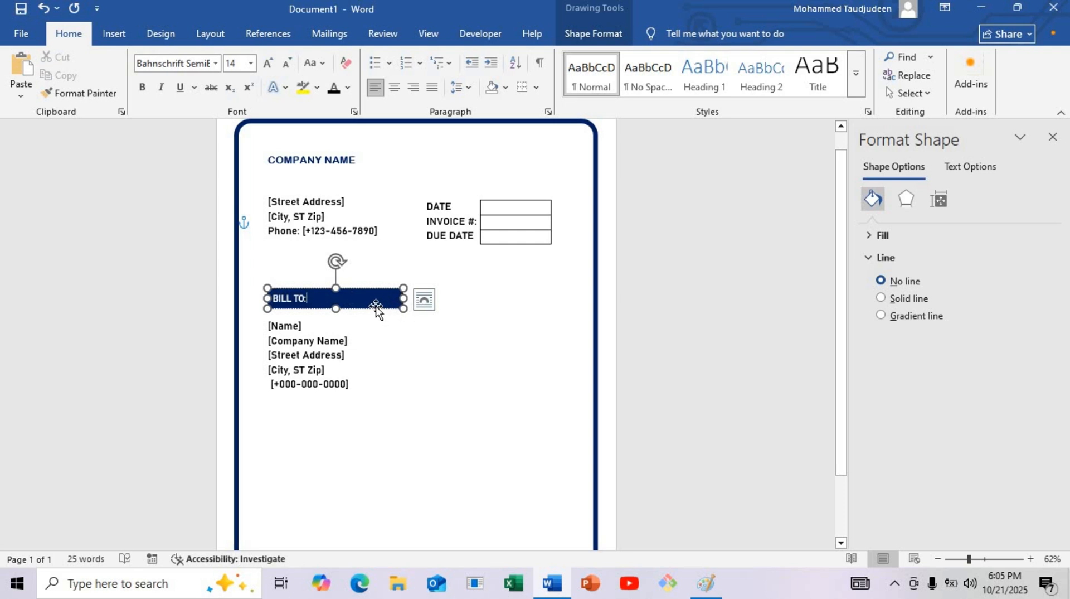
Move the "BILL TO:" bar up towards the company address block and bring the customer text box up beneath it
{"action": "left_click_drag", "start_coordinate": [373, 308], "coordinate": [369, 279]}
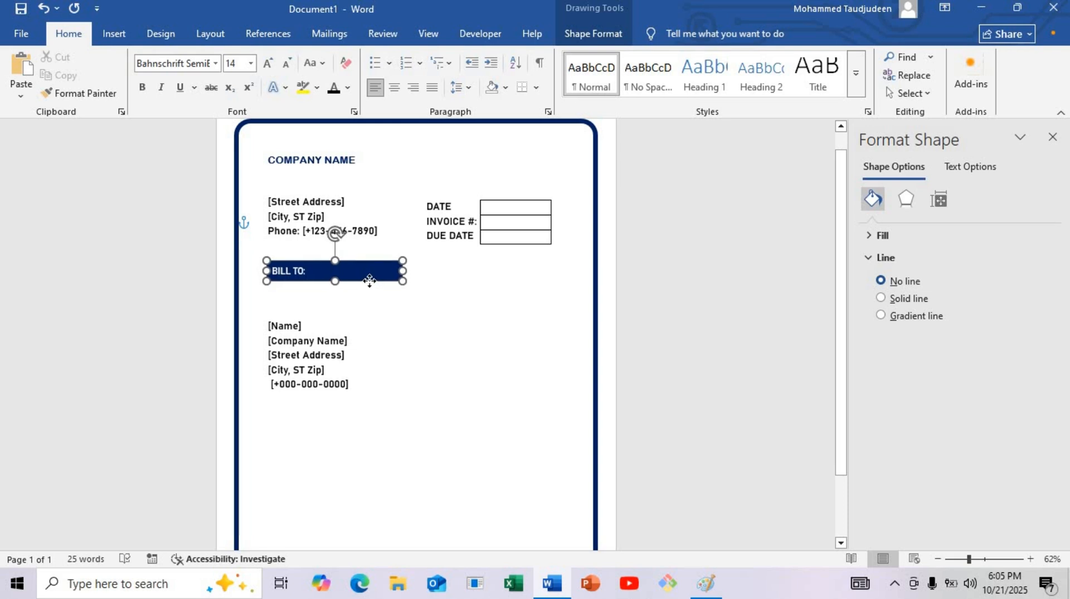
{"action": "left_click", "coordinate": [327, 323]}
{"action": "left_click_drag", "start_coordinate": [327, 323], "coordinate": [326, 295]}
{"action": "scroll", "coordinate": [403, 342], "scroll_direction": "down", "scroll_amount": 3}
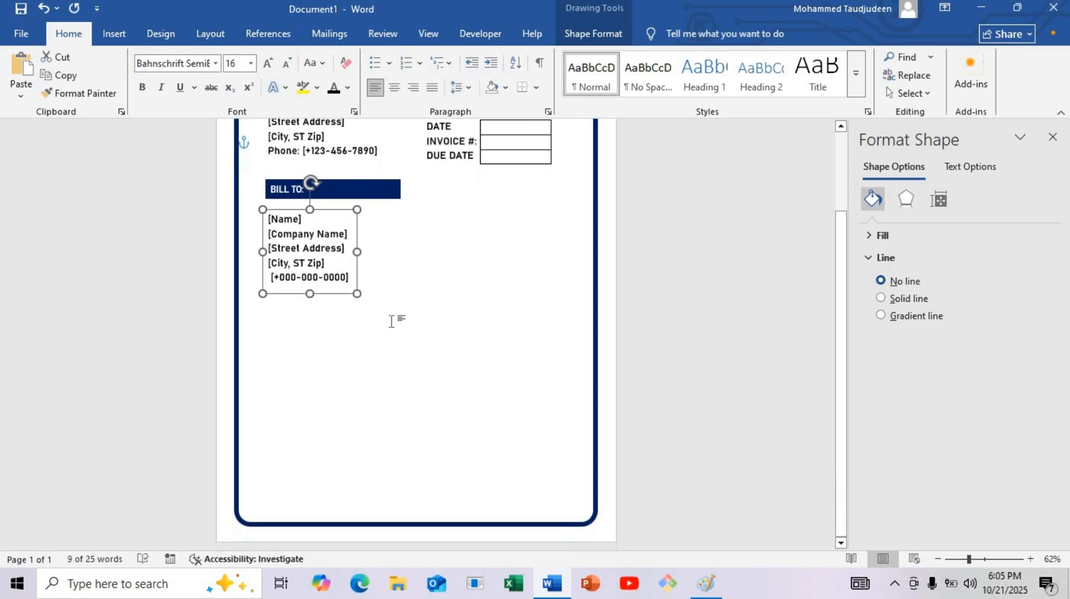
{"action": "scroll", "coordinate": [392, 320], "scroll_direction": "up", "scroll_amount": 3}
Shift the "BILL TO:" bar slightly further up so it sits just below the company's phone line
{"action": "left_click", "coordinate": [353, 269]}
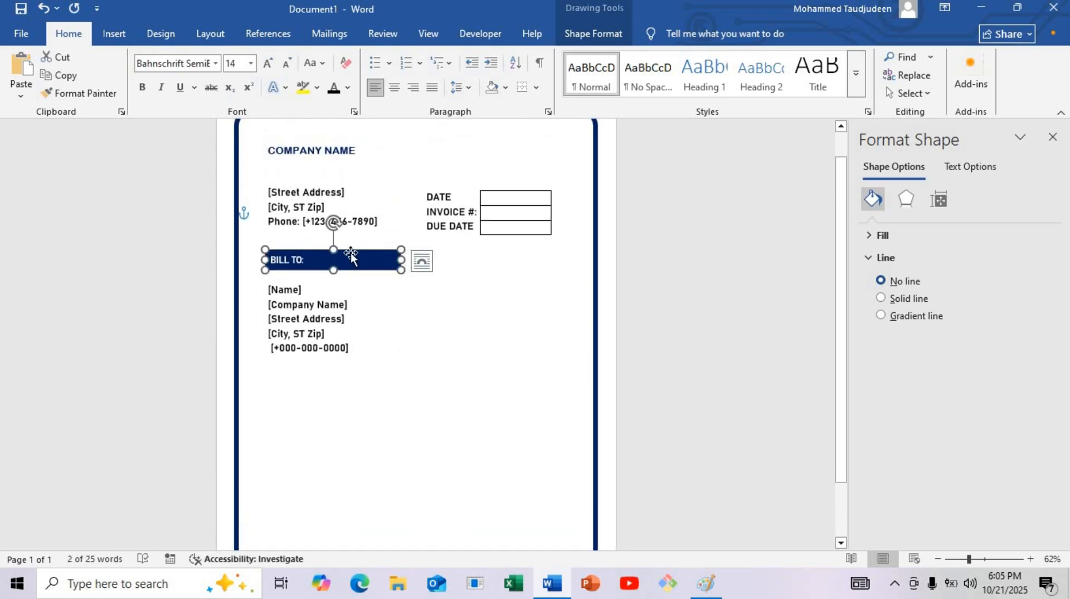
{"action": "left_click_drag", "start_coordinate": [352, 246], "coordinate": [350, 245]}
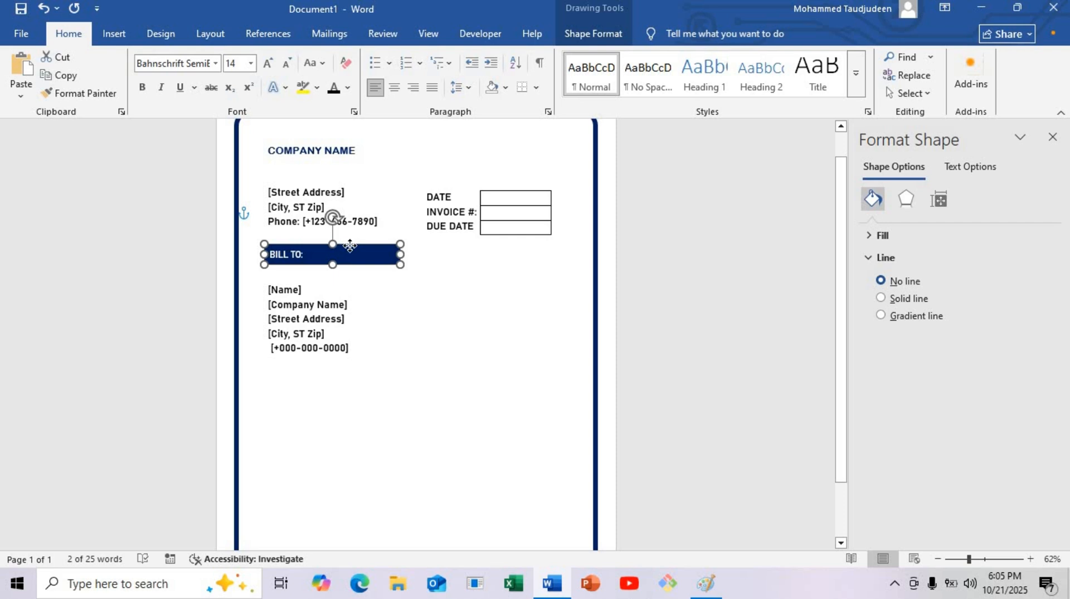
{"action": "left_click_drag", "start_coordinate": [351, 245], "coordinate": [355, 243]}
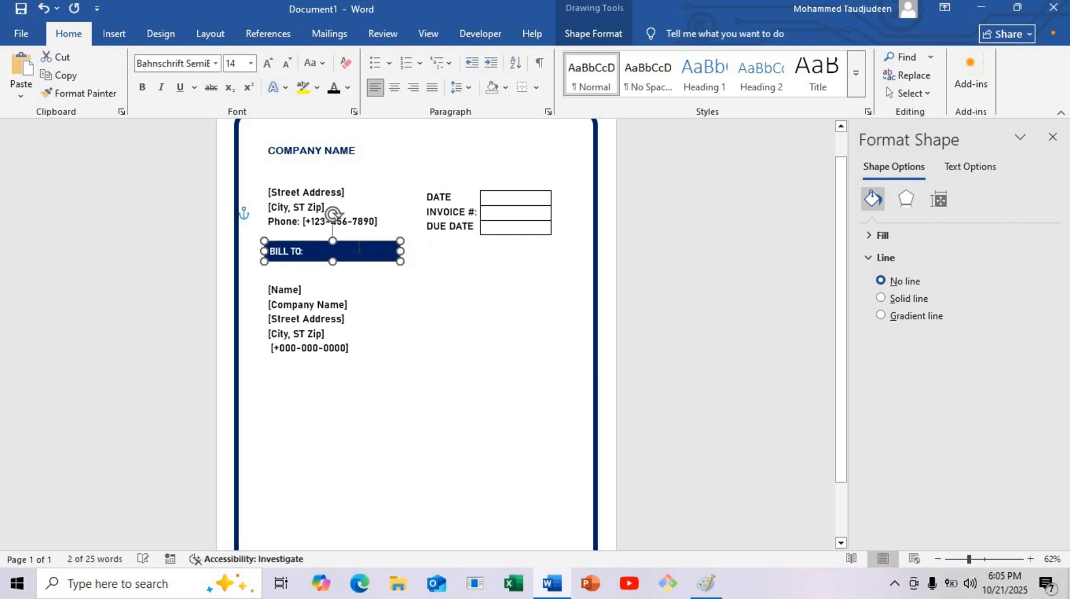
Nudge the customer text box up until its top edge meets the bottom of the "BILL TO:" bar
{"action": "left_click", "coordinate": [315, 305]}
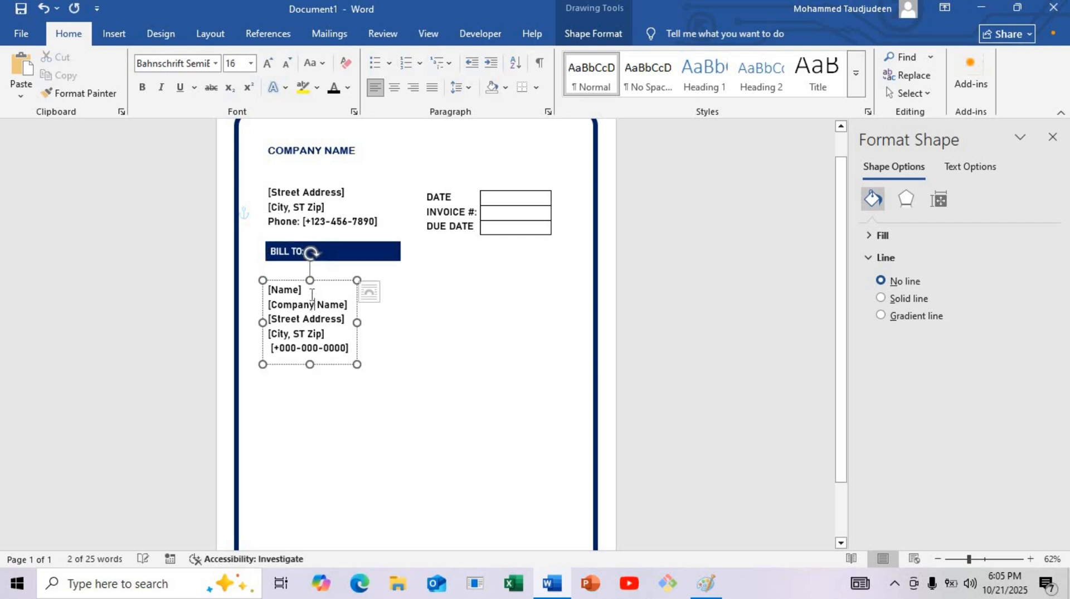
{"action": "left_click", "coordinate": [303, 282]}
{"action": "key", "text": "Up"}
{"action": "key", "text": "Up"}
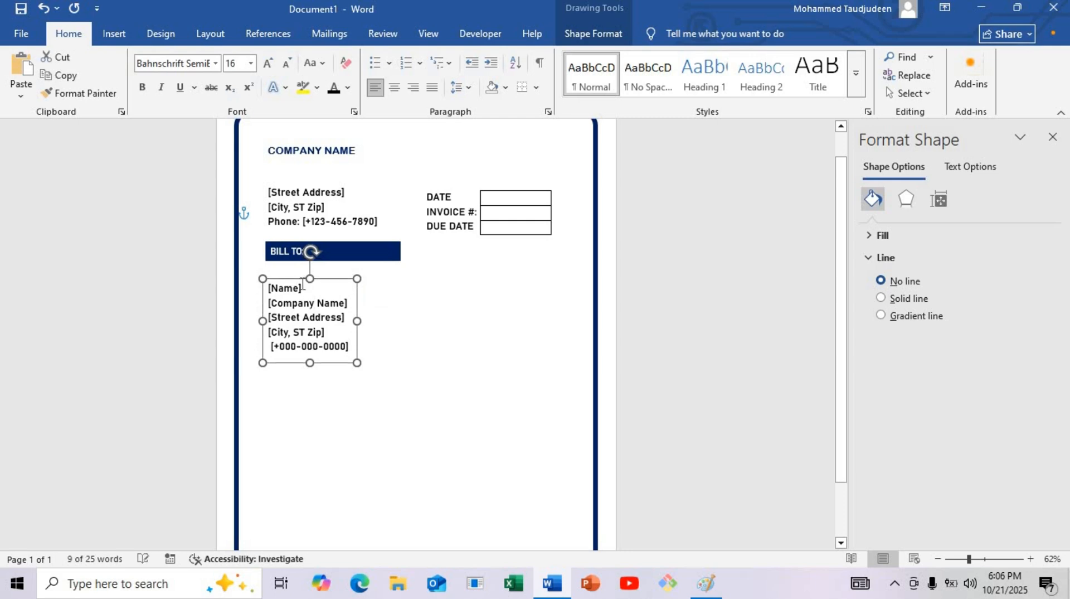
{"action": "key", "text": "Up"}
{"action": "key", "text": "Up"}
{"action": "key", "text": "Up"}
{"action": "key", "text": "Up"}
{"action": "key", "text": "Up"}
{"action": "key", "text": "Up"}
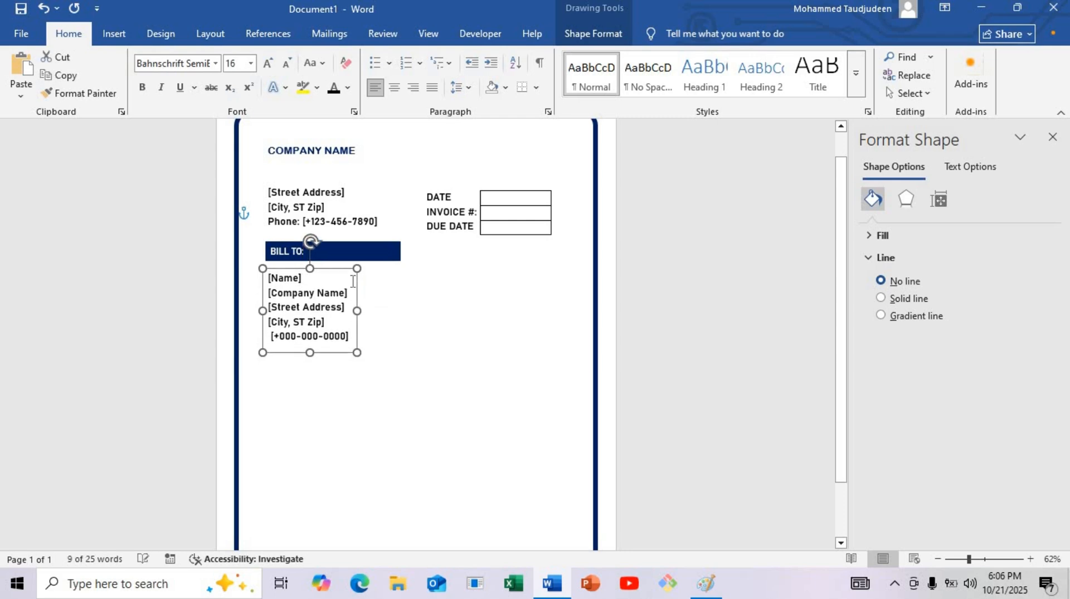
{"action": "key", "text": "Up"}
{"action": "key", "text": "Up"}
{"action": "key", "text": "Up"}
{"action": "key", "text": "Up"}
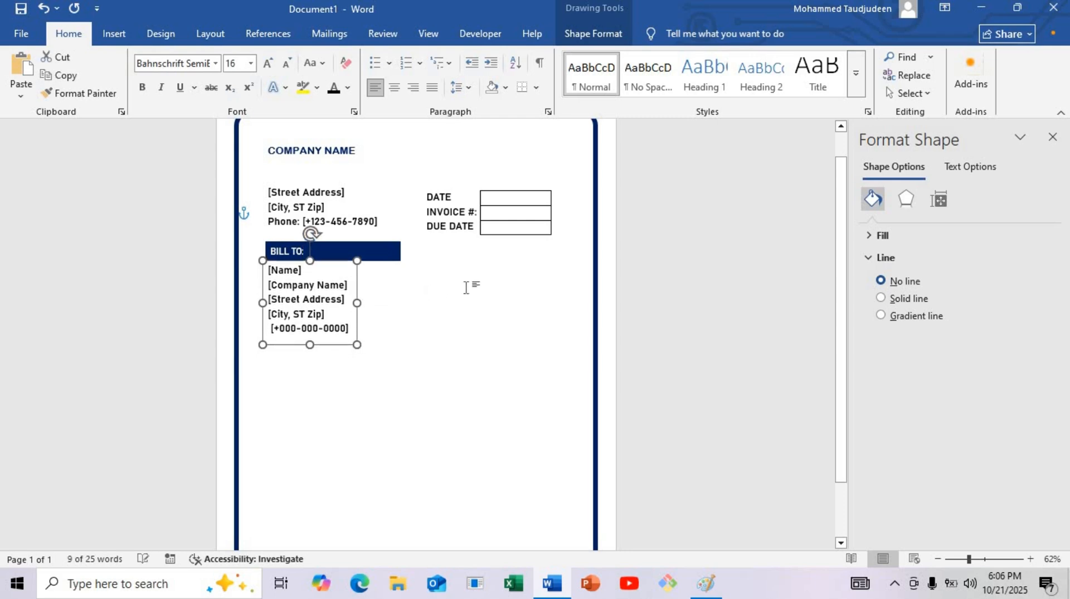
Insert a table with five columns and six rows below the customer address block
{"action": "left_click", "coordinate": [292, 359]}
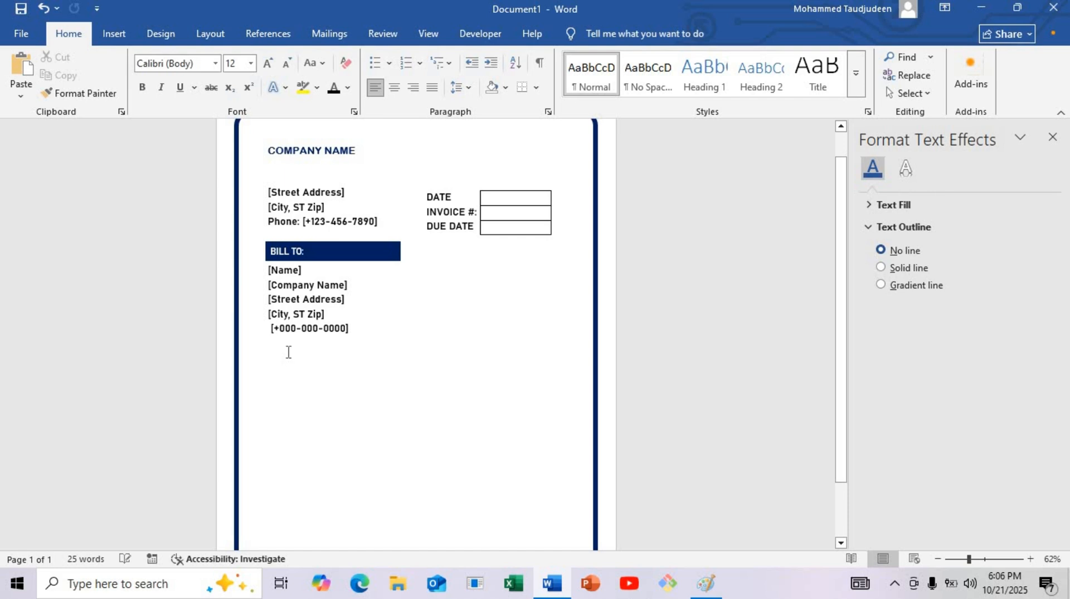
{"action": "left_click", "coordinate": [114, 34]}
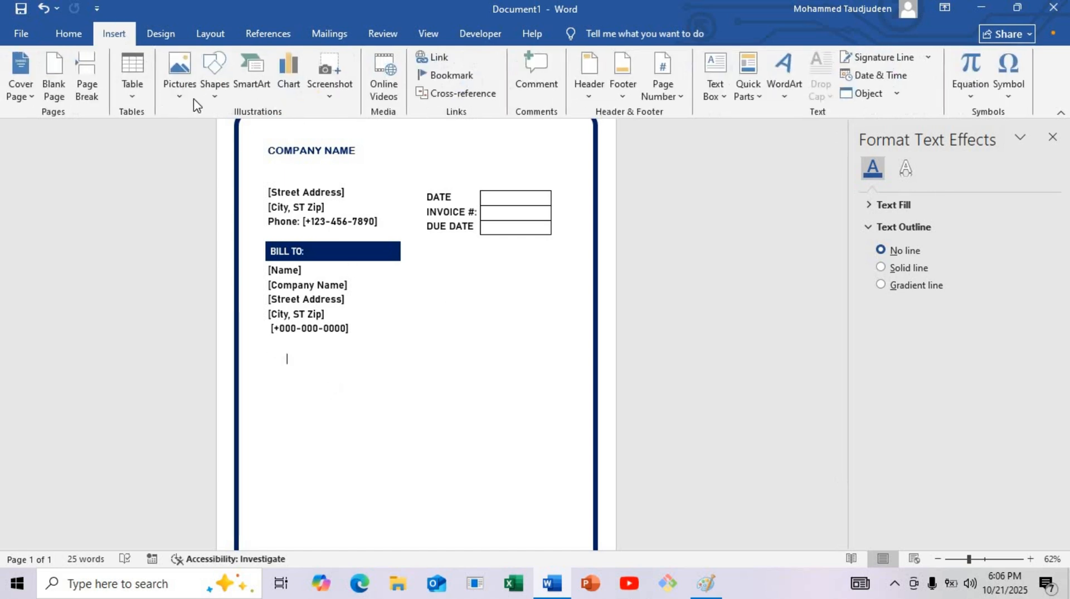
{"action": "left_click", "coordinate": [136, 94]}
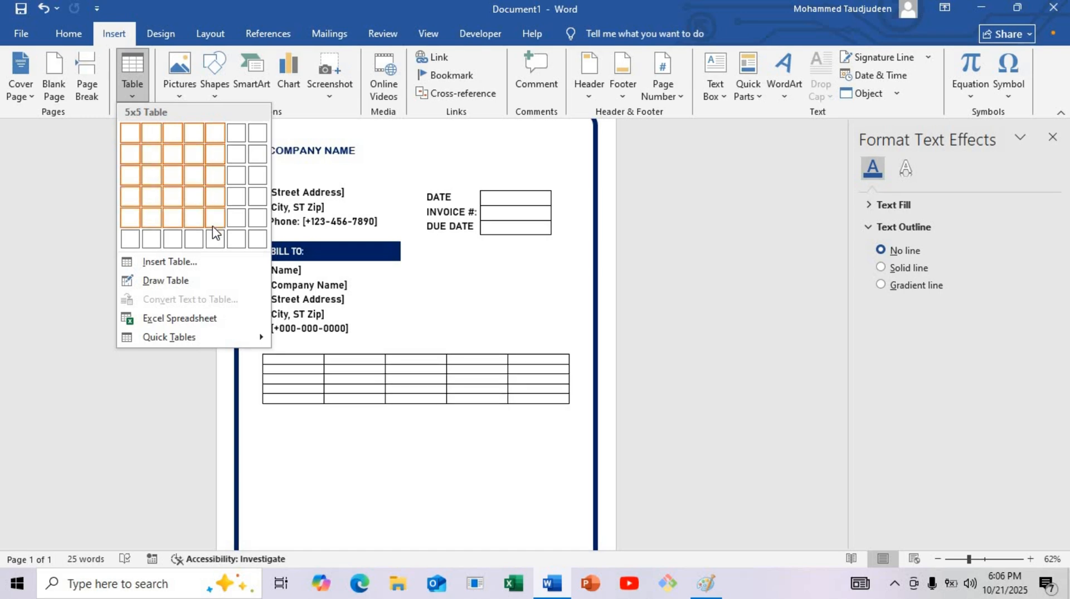
{"action": "left_click", "coordinate": [216, 240]}
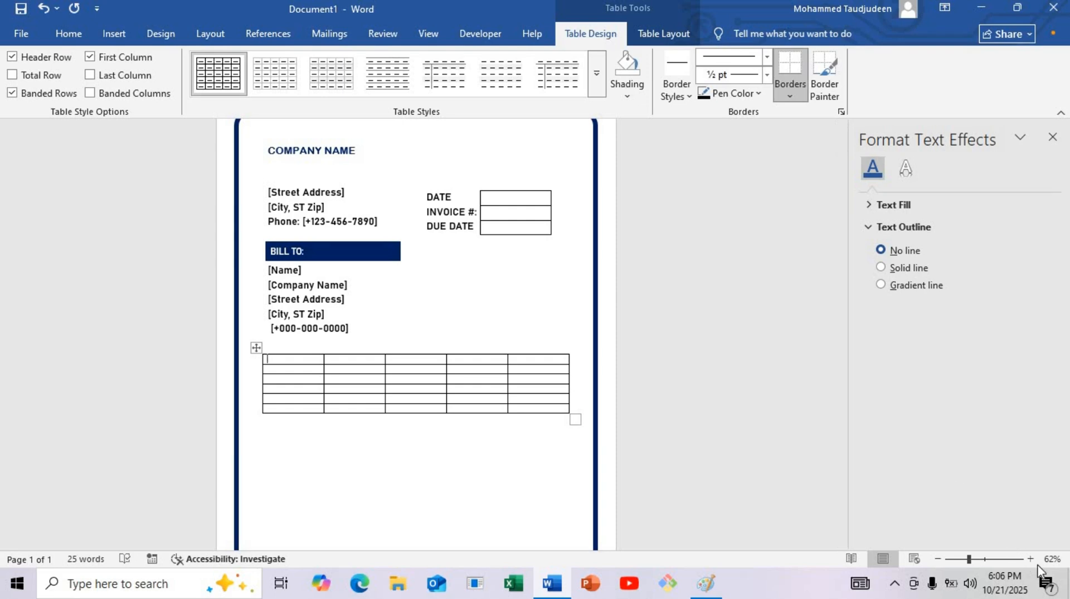
Increase the height of all six rows of the items table to a roughly equal, taller size
{"action": "left_click", "coordinate": [985, 559]}
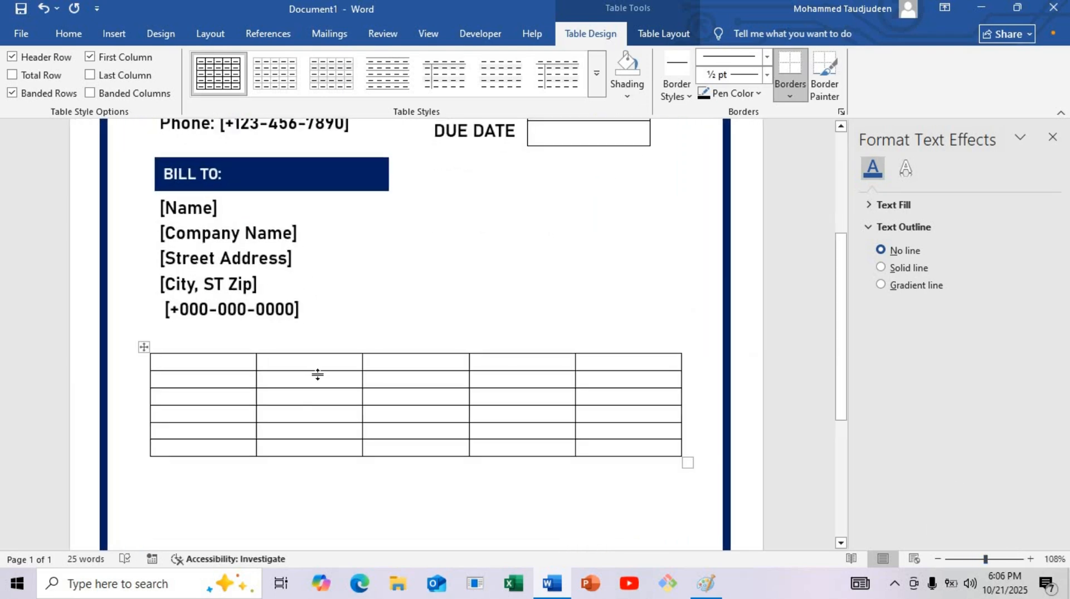
{"action": "scroll", "coordinate": [322, 379], "scroll_direction": "up", "scroll_amount": 1}
{"action": "left_click_drag", "start_coordinate": [323, 411], "coordinate": [323, 418]}
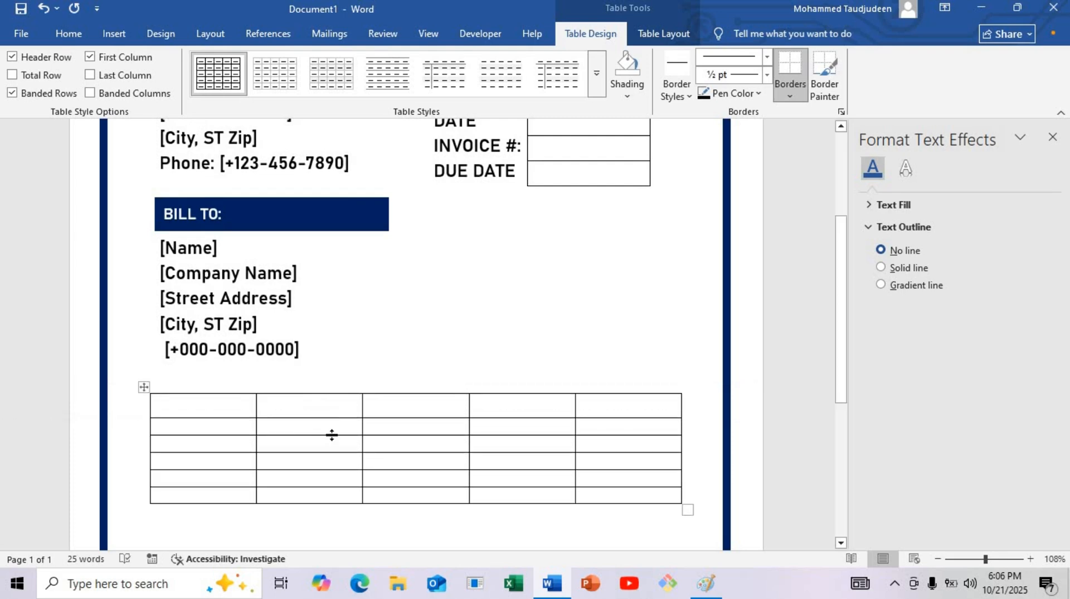
{"action": "left_click_drag", "start_coordinate": [332, 435], "coordinate": [333, 471]}
{"action": "scroll", "coordinate": [335, 474], "scroll_direction": "down", "scroll_amount": 3}
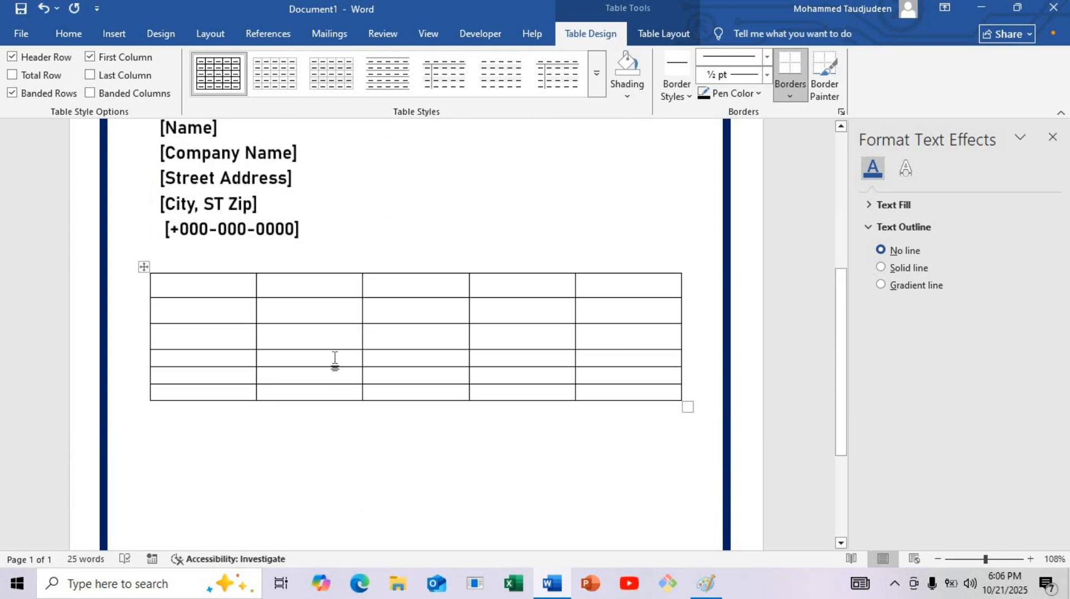
{"action": "left_click_drag", "start_coordinate": [332, 373], "coordinate": [325, 425]}
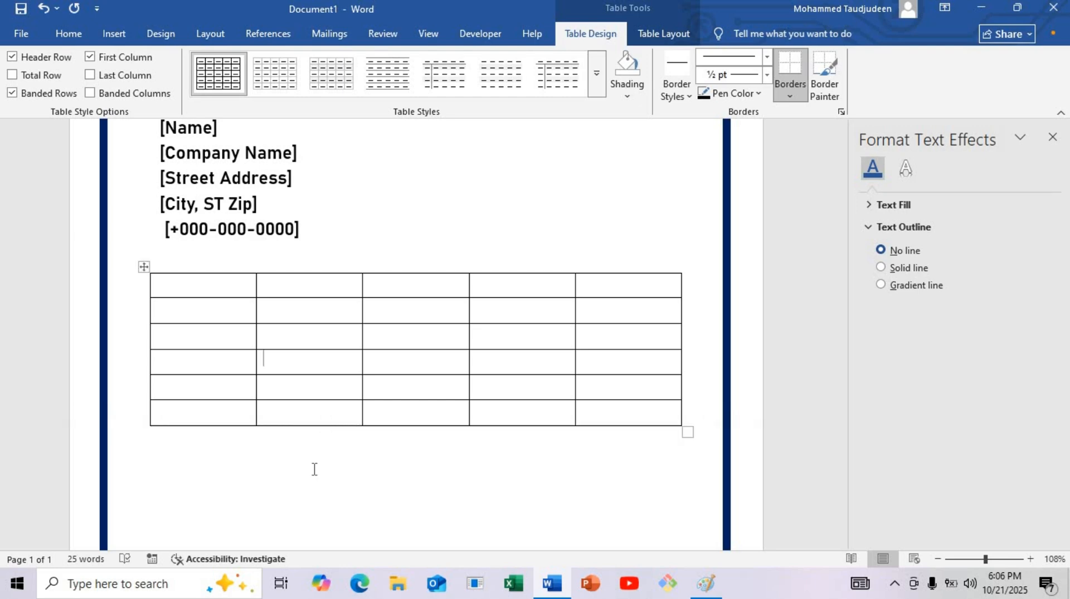
Fill the items table's first row with the headings NO, DESCRIPTION, QTY, UNIT PRICE and TOTAL
{"action": "left_click", "coordinate": [228, 286]}
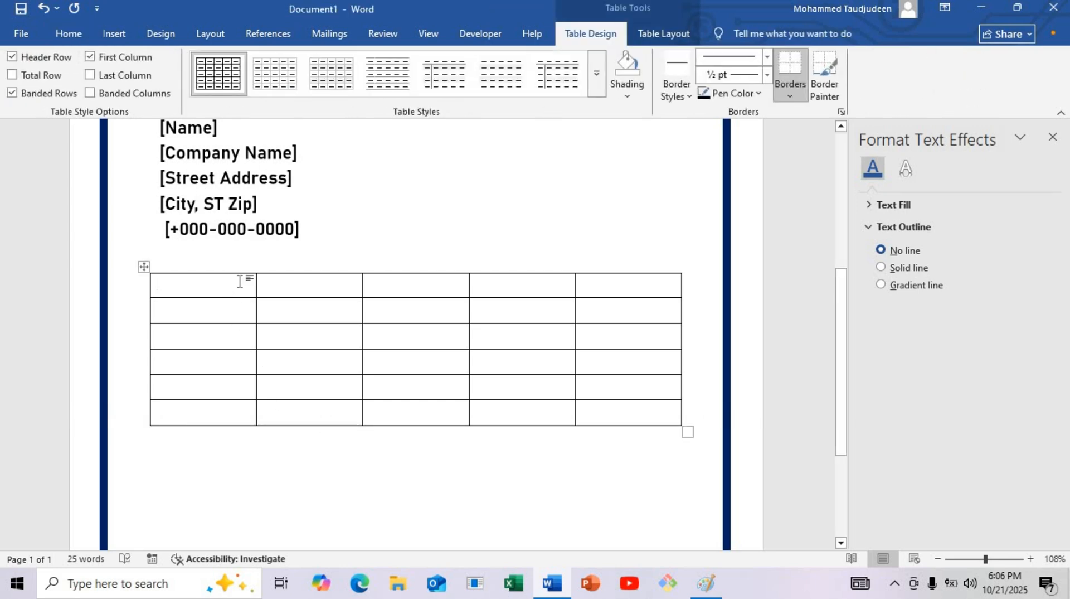
{"action": "type", "text": "NO"}
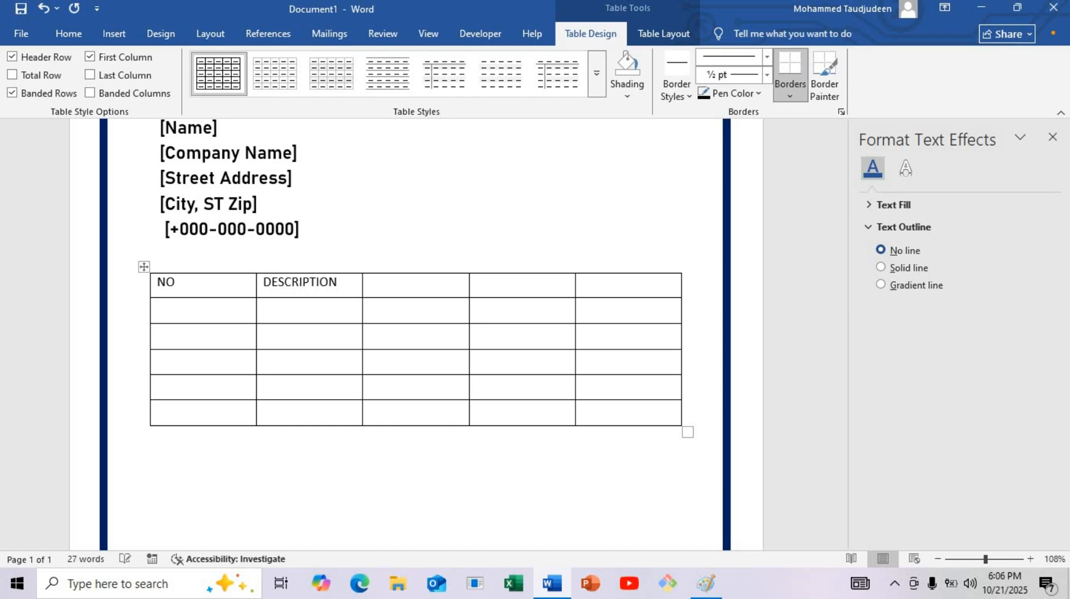
{"action": "key", "text": "Tab"}
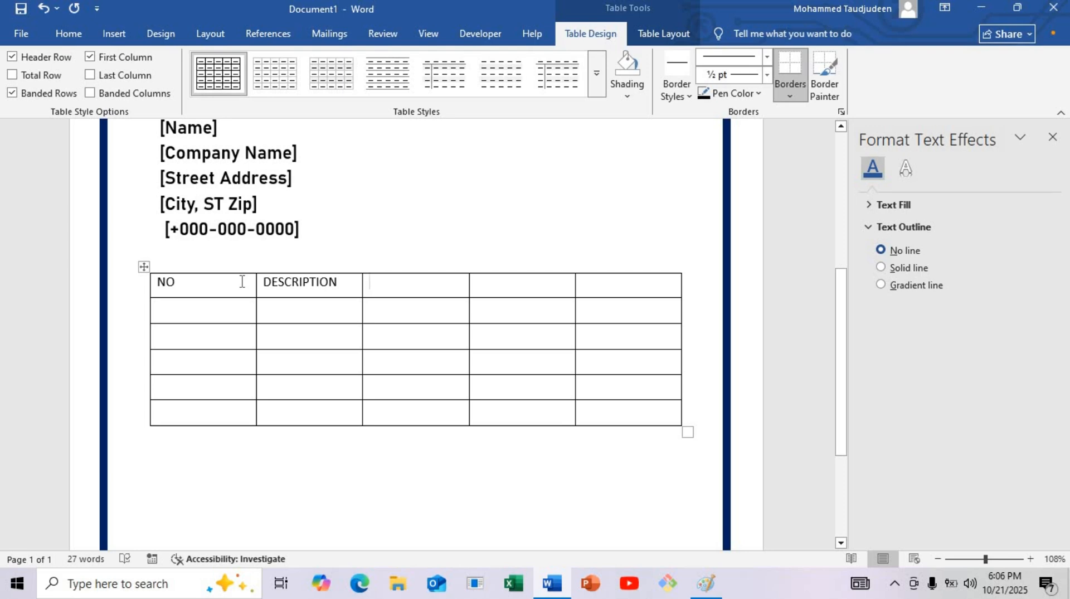
{"action": "type", "text": "QTY"}
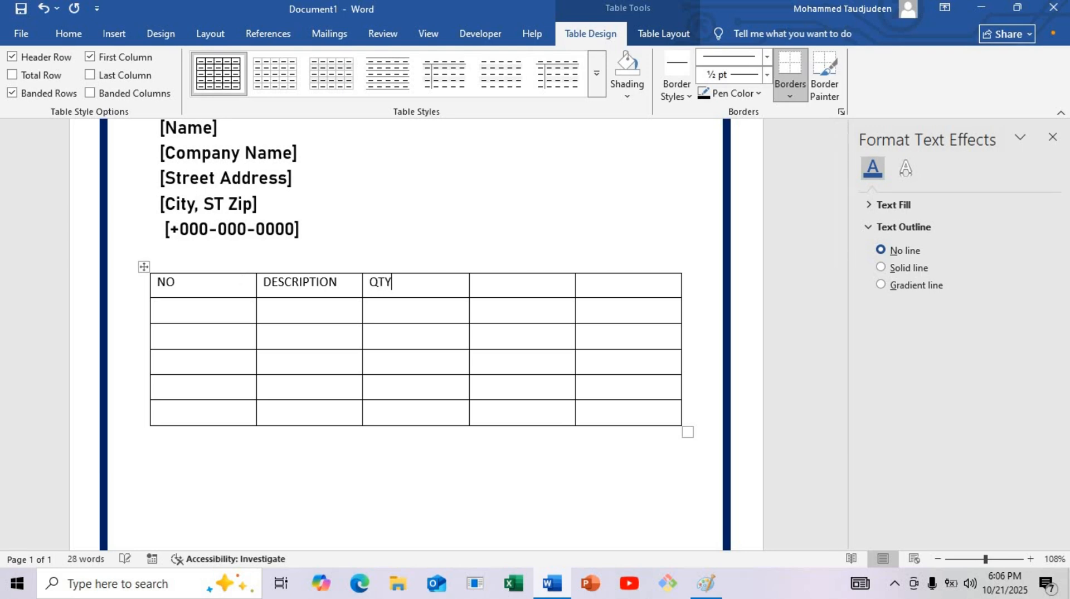
{"action": "key", "text": "Tab"}
{"action": "type", "text": "U"}
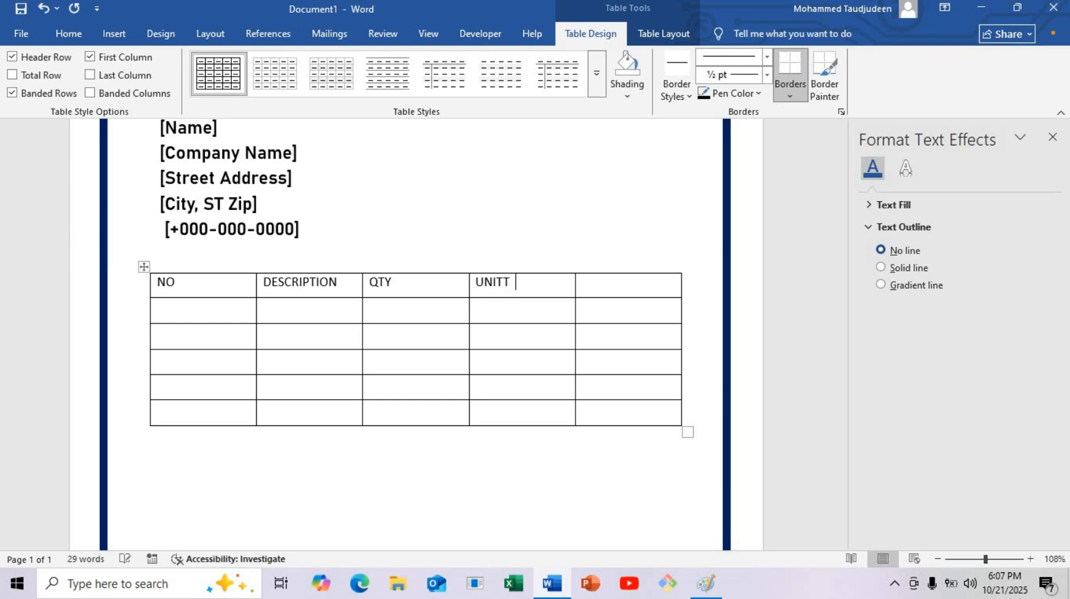
{"action": "type", "text": "NITT  PRICE"}
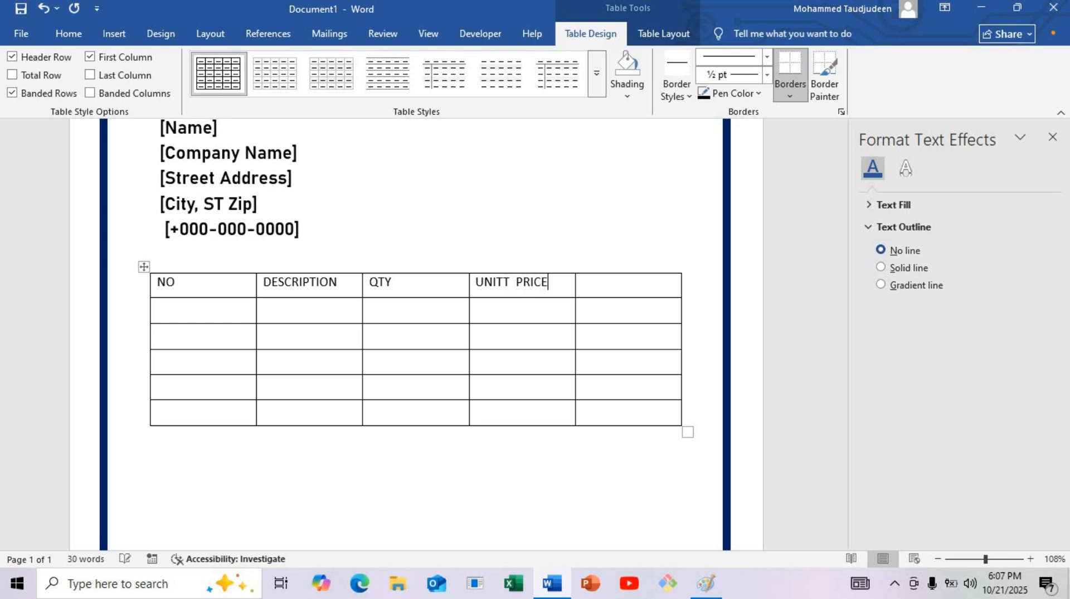
{"action": "type", "text": "TOTAL"}
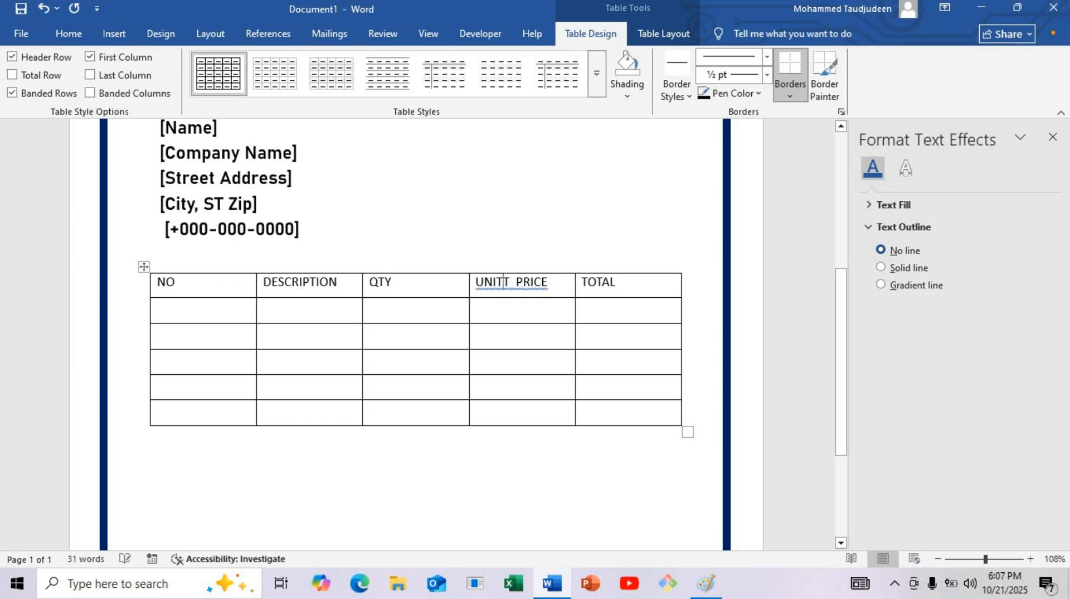
{"action": "left_click", "coordinate": [504, 282]}
{"action": "key", "text": "BackSpace"}
{"action": "key", "text": "BackSpace"}
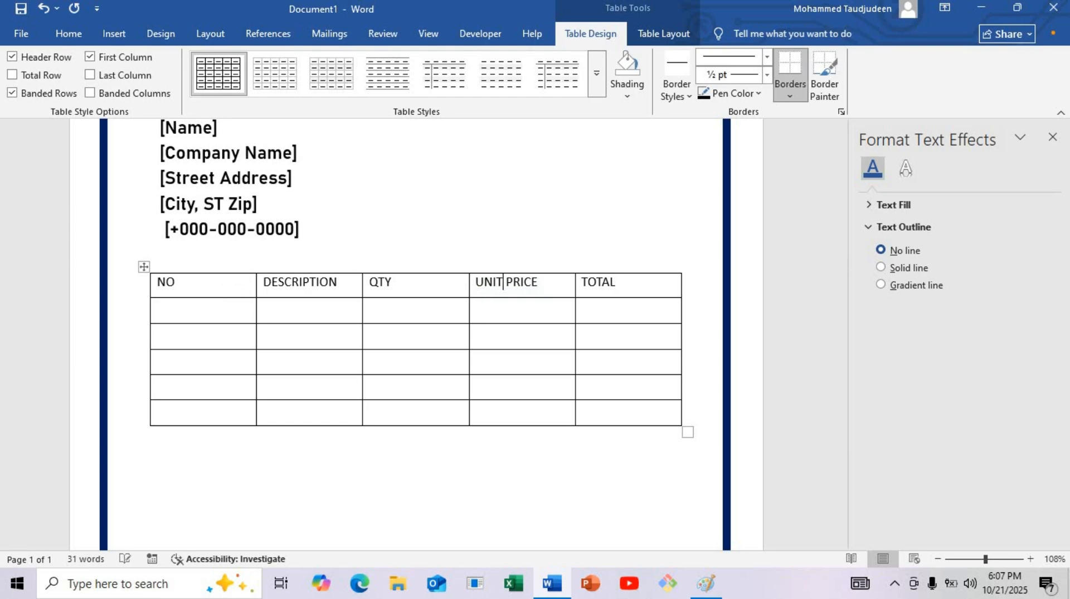
Centre the items table's heading row text horizontally and set its paragraph spacing before to 3 pt
{"action": "left_click", "coordinate": [135, 286]}
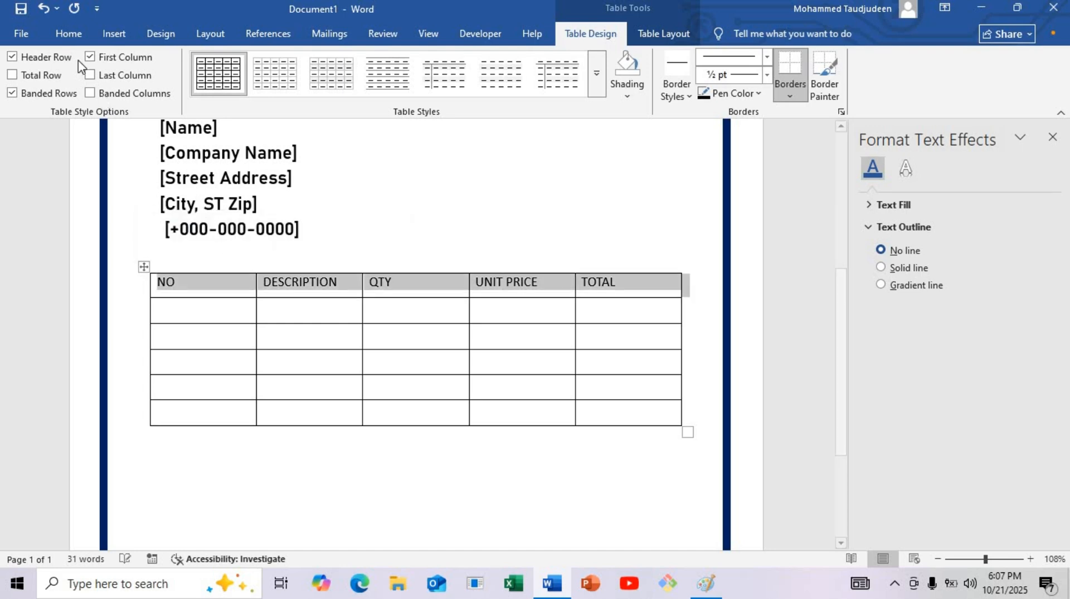
{"action": "left_click", "coordinate": [68, 34]}
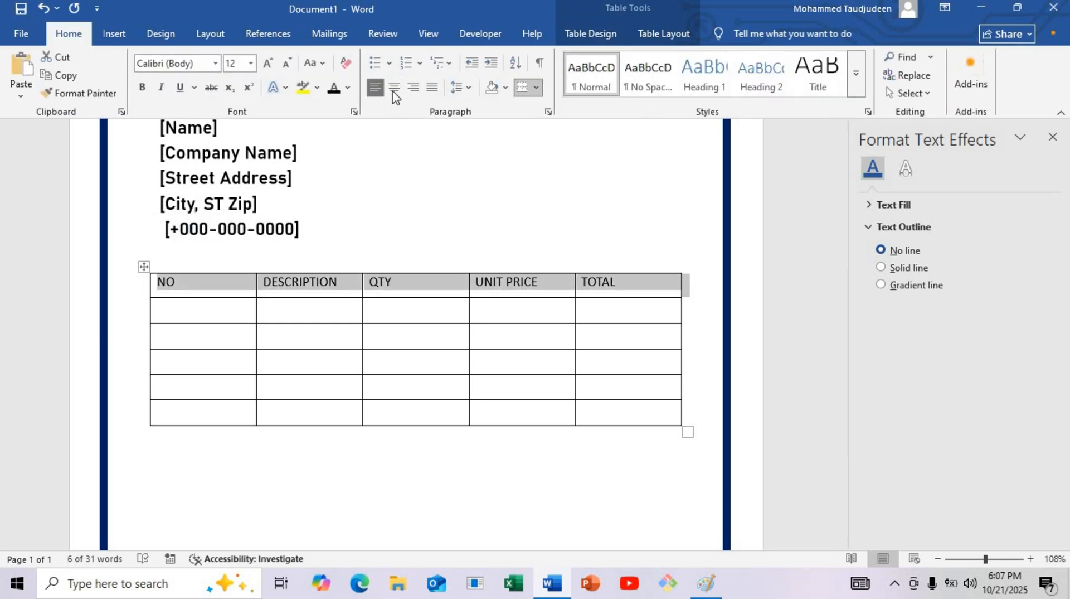
{"action": "left_click", "coordinate": [395, 87]}
{"action": "left_click", "coordinate": [210, 34]}
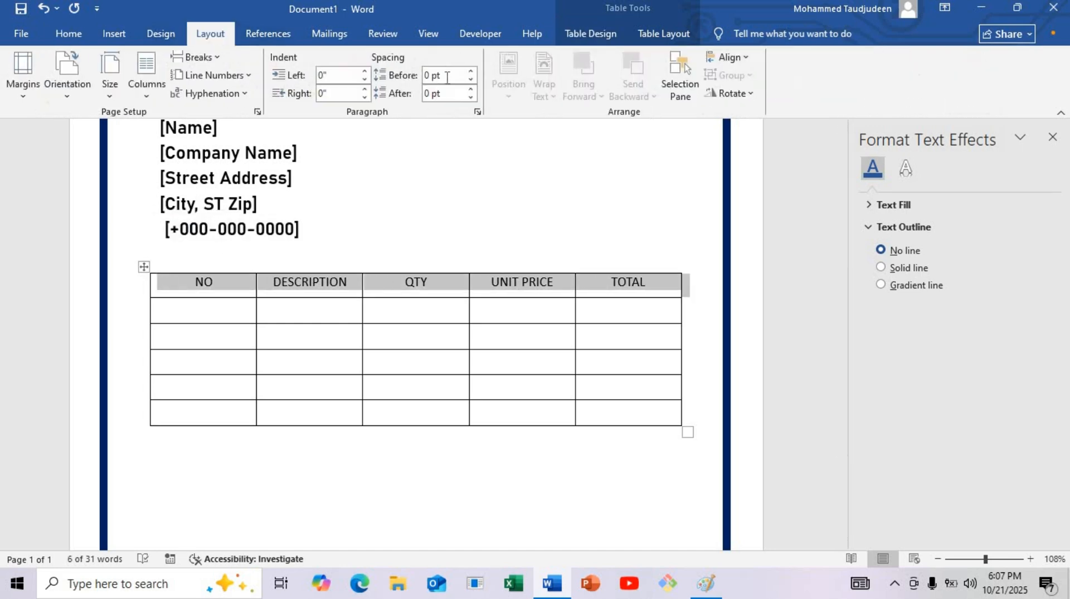
{"action": "left_click", "coordinate": [426, 75]}
{"action": "left_click_drag", "start_coordinate": [431, 78], "coordinate": [422, 84]}
{"action": "type", "text": "3"}
{"action": "key", "text": "Return"}
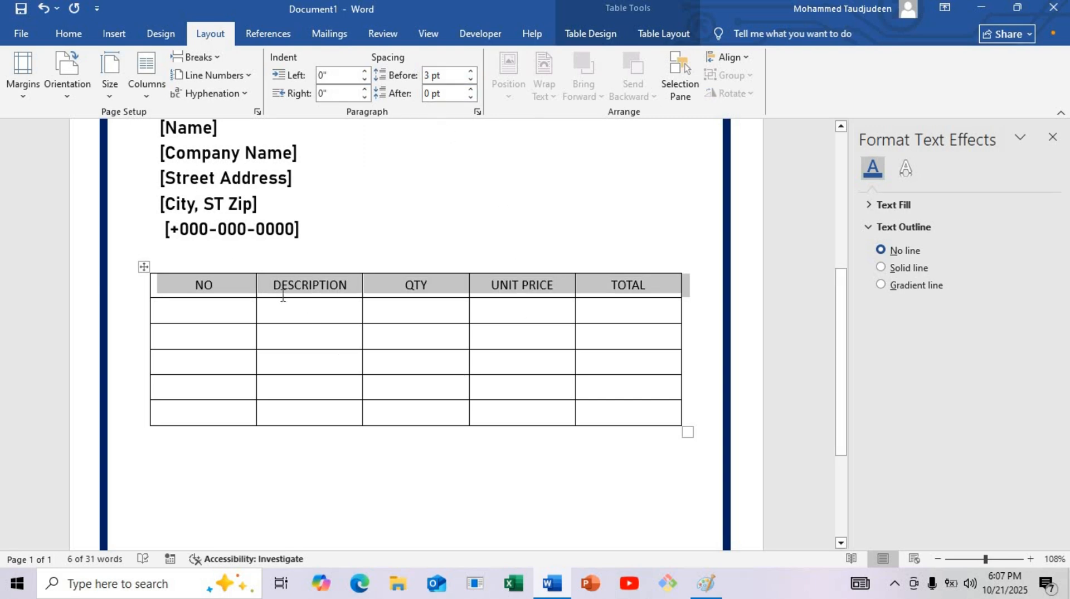
Format the items table's heading text in the Arial Rounded MT font with white font colour
{"action": "left_click", "coordinate": [73, 41]}
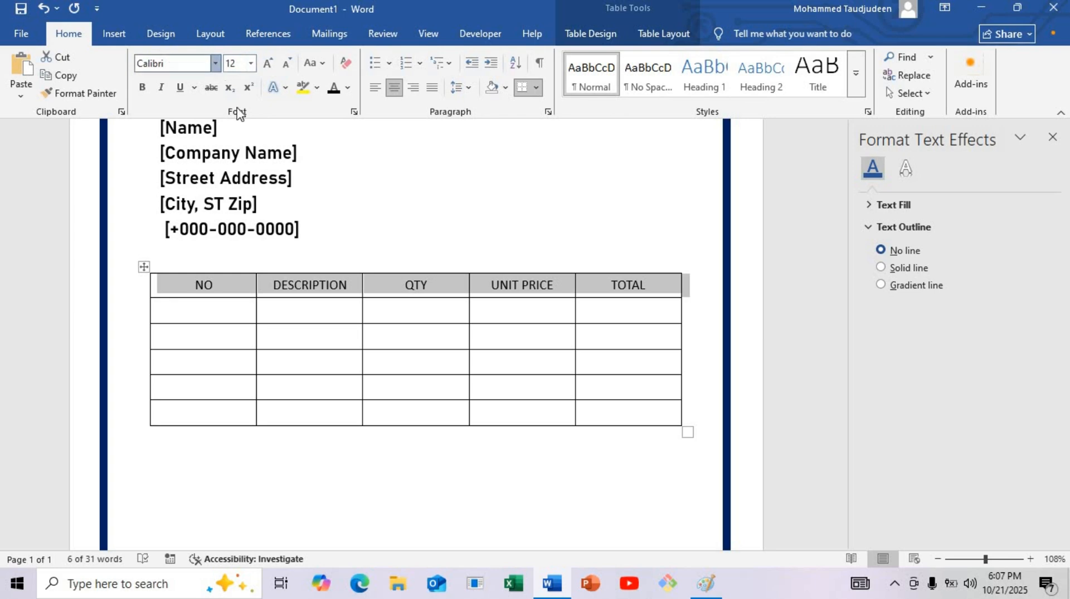
{"action": "left_click", "coordinate": [216, 63]}
{"action": "left_click", "coordinate": [240, 176]}
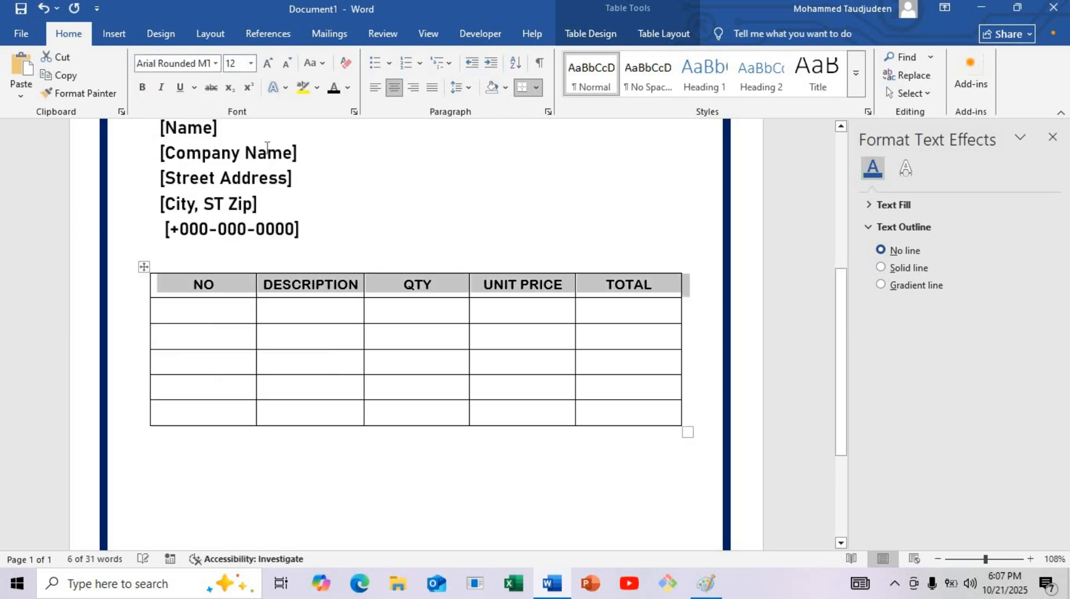
{"action": "left_click", "coordinate": [347, 88]}
{"action": "left_click", "coordinate": [338, 186]}
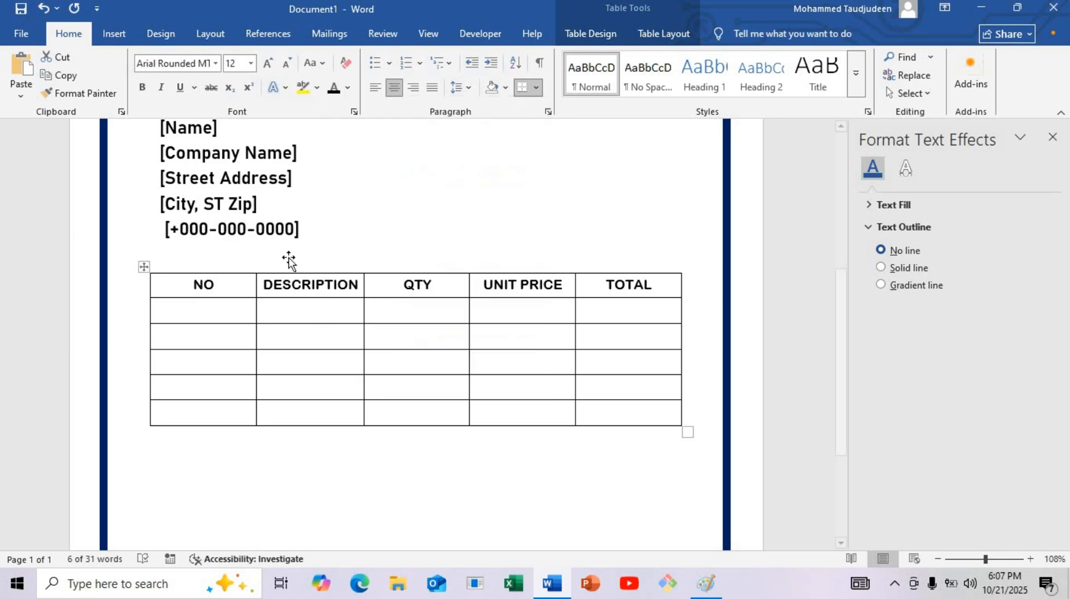
{"action": "left_click", "coordinate": [144, 265]}
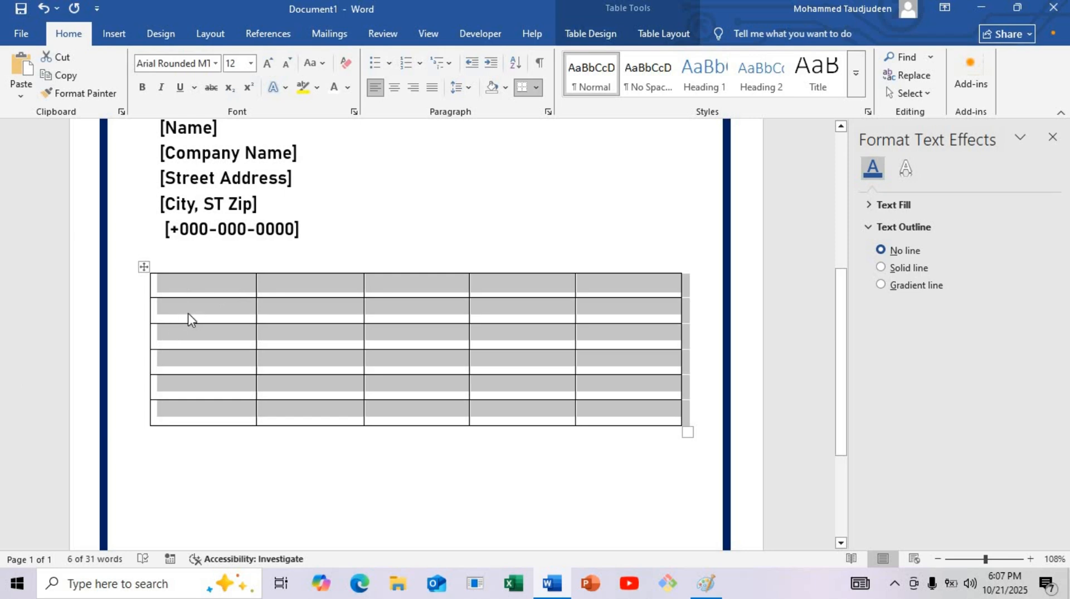
{"action": "left_click", "coordinate": [599, 25]}
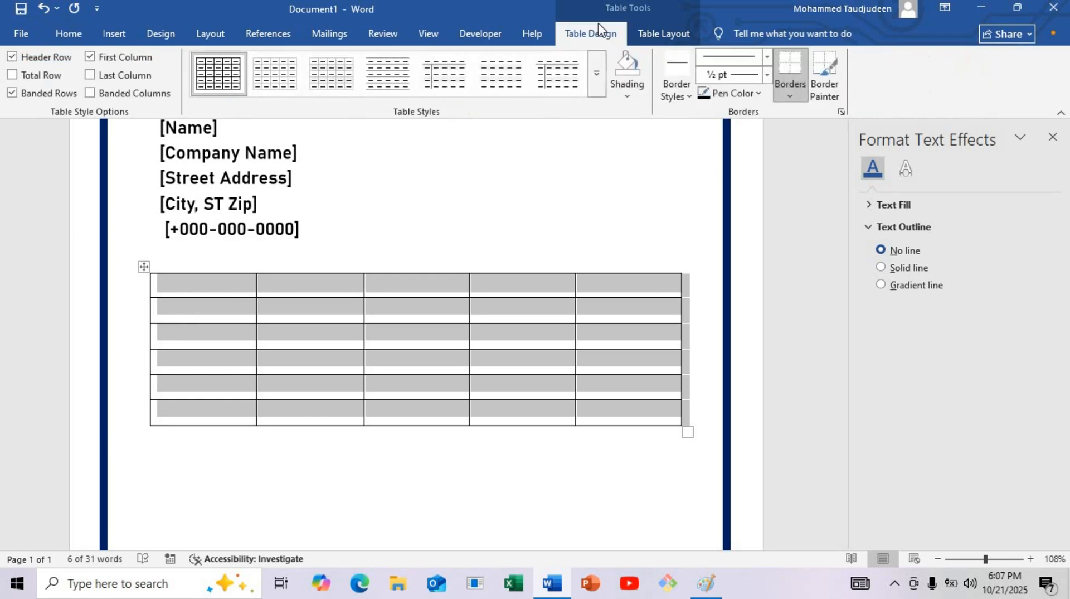
{"action": "left_click", "coordinate": [597, 72]}
{"action": "scroll", "coordinate": [485, 363], "scroll_direction": "down", "scroll_amount": 5}
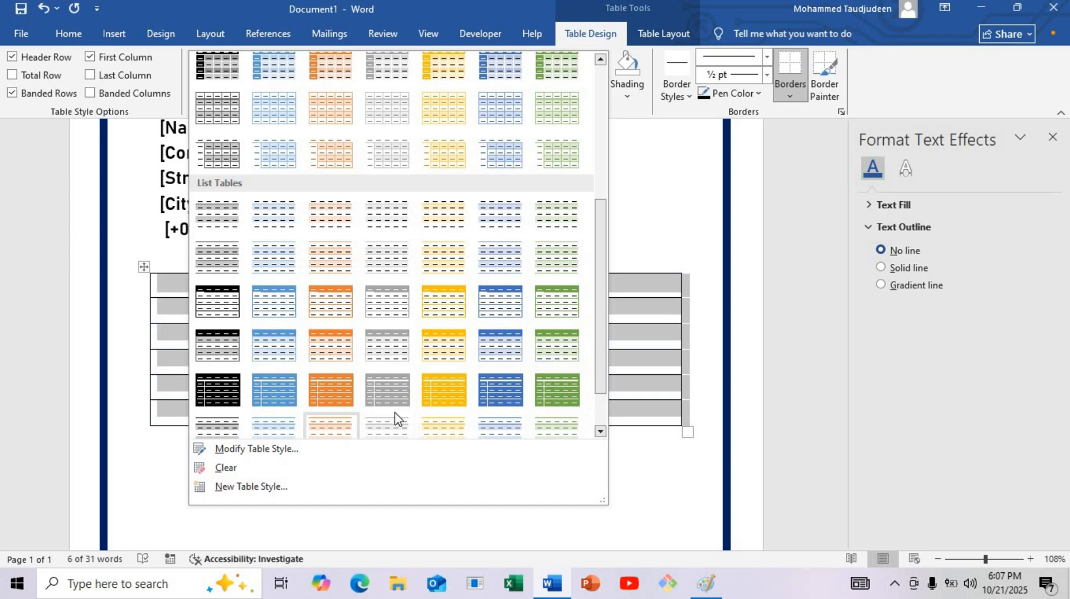
{"action": "scroll", "coordinate": [446, 390], "scroll_direction": "down", "scroll_amount": 1}
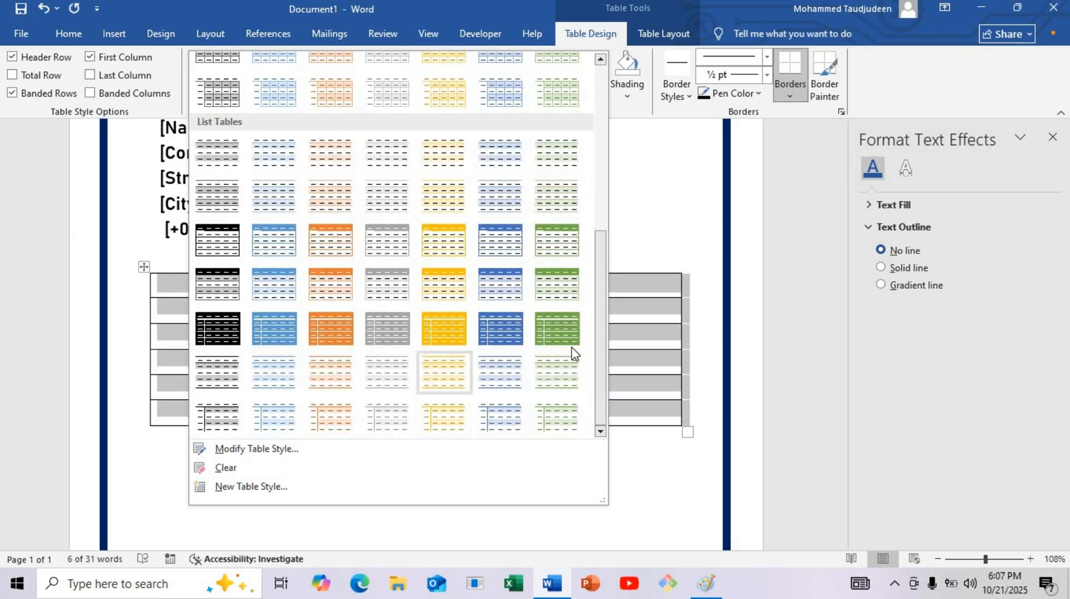
{"action": "left_click", "coordinate": [658, 174]}
Shade the items table's heading row with the standard dark blue colour
{"action": "left_click", "coordinate": [213, 283]}
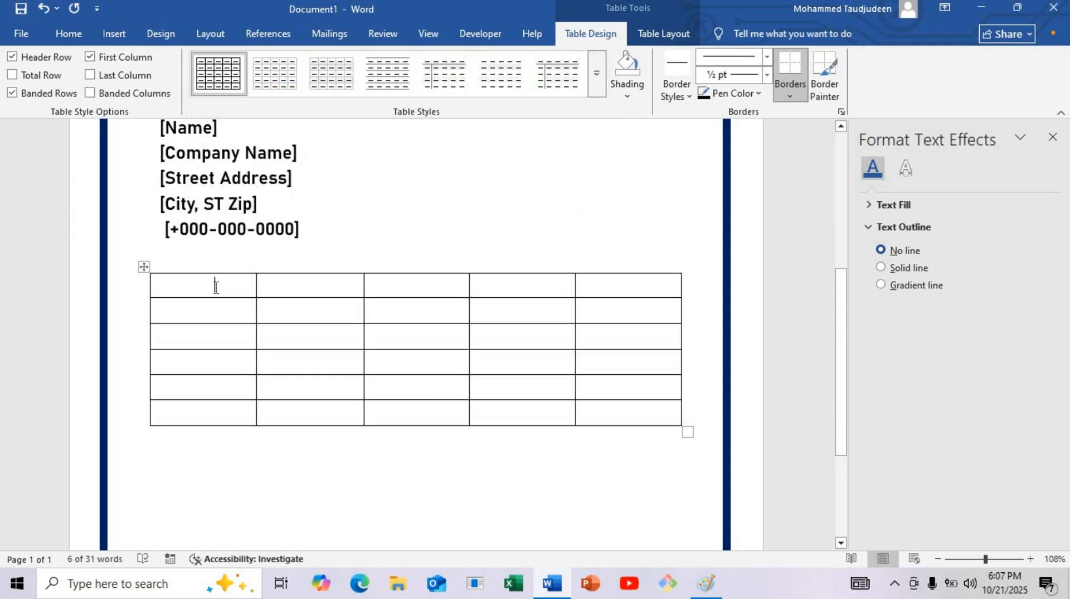
{"action": "triple_click", "coordinate": [172, 281]}
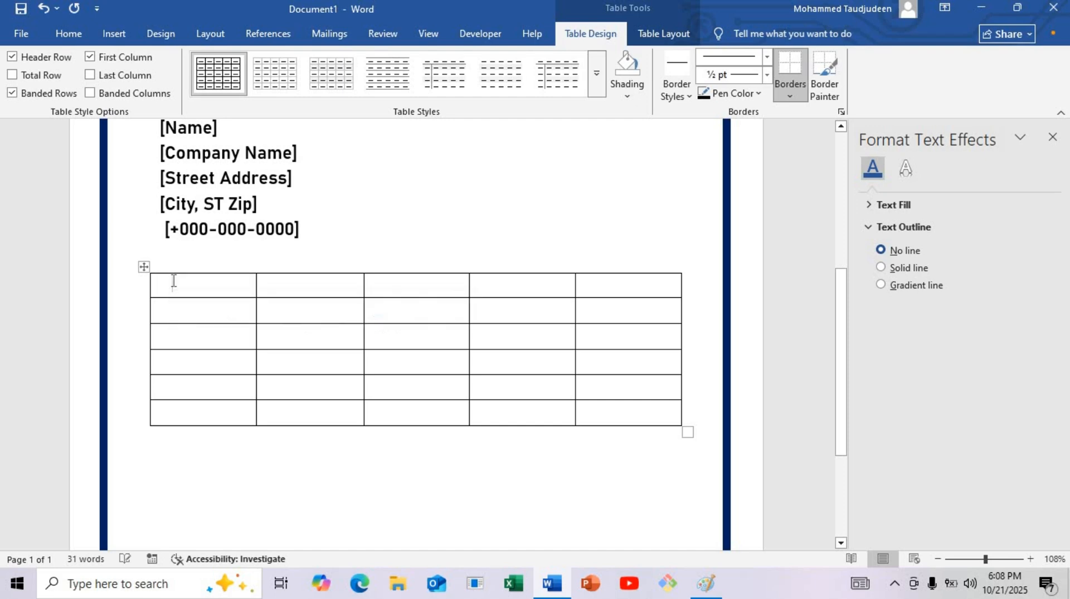
{"action": "triple_click", "coordinate": [172, 280]}
{"action": "triple_click", "coordinate": [174, 280]}
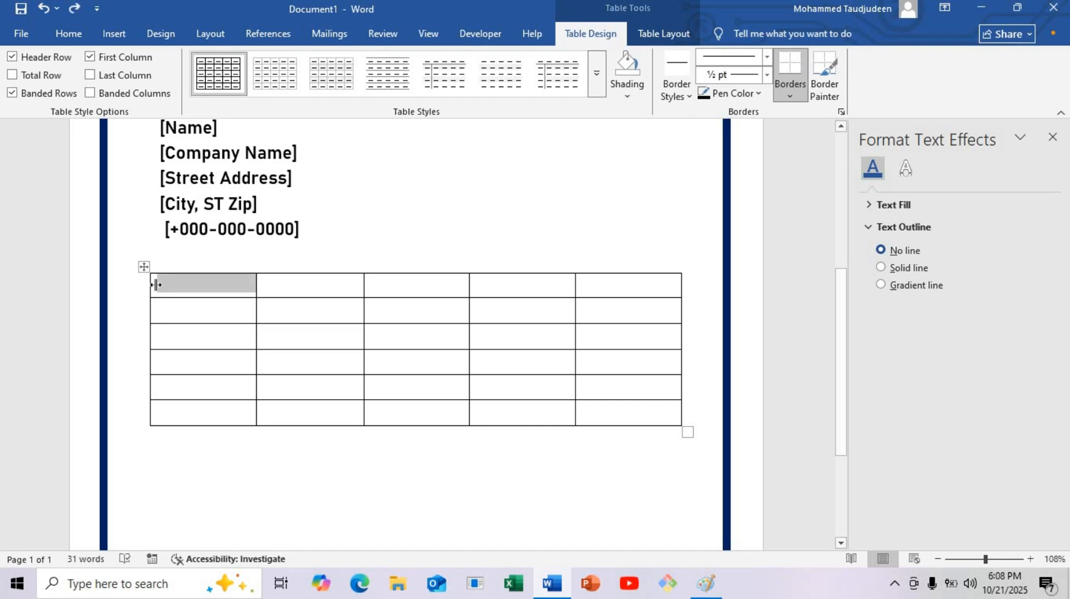
{"action": "left_click", "coordinate": [136, 287]}
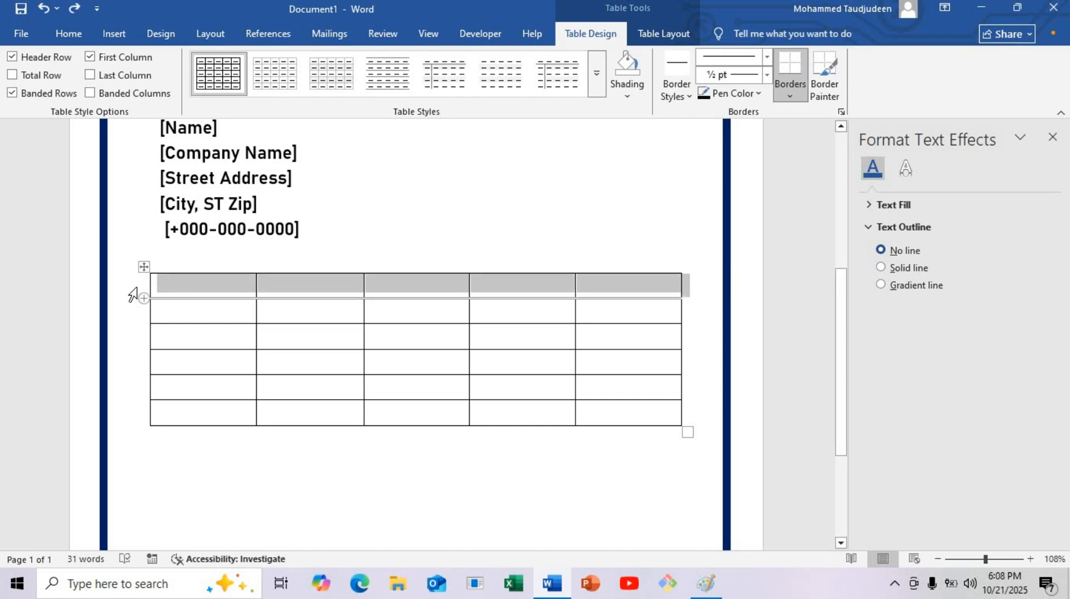
{"action": "left_click", "coordinate": [627, 96]}
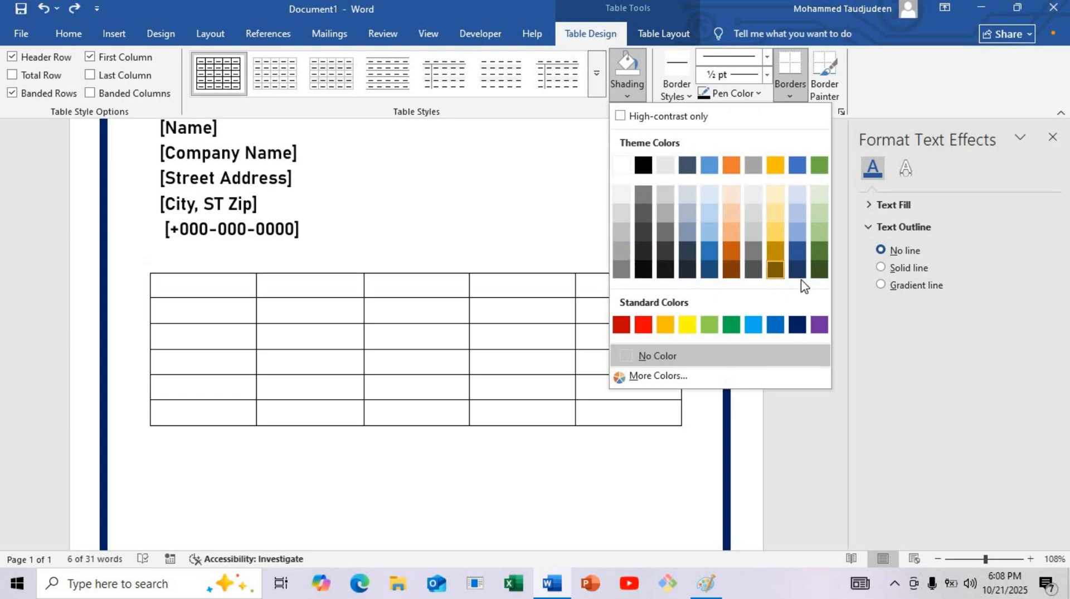
{"action": "left_click", "coordinate": [798, 325]}
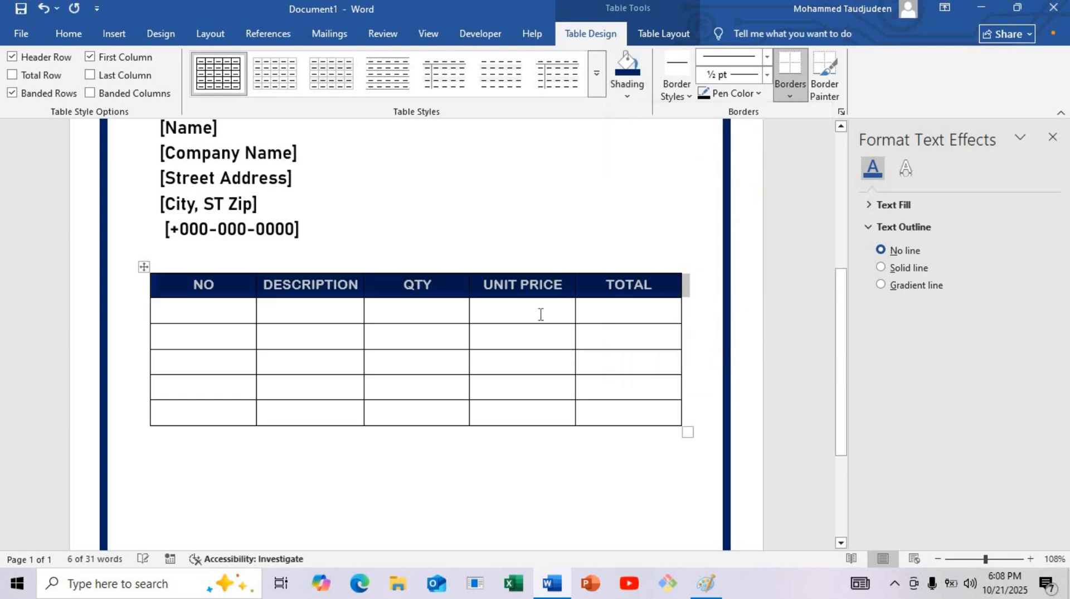
{"action": "left_click", "coordinate": [463, 332]}
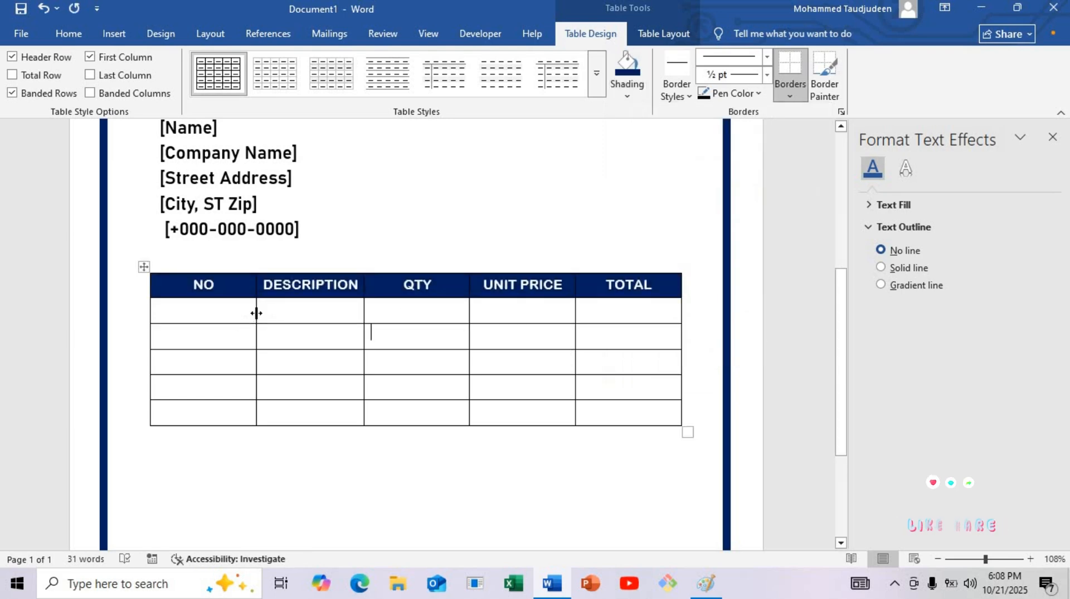
Widen the DESCRIPTION column and narrow the NO, QTY, UNIT PRICE and TOTAL columns of the items table
{"action": "left_click_drag", "start_coordinate": [254, 313], "coordinate": [192, 309]}
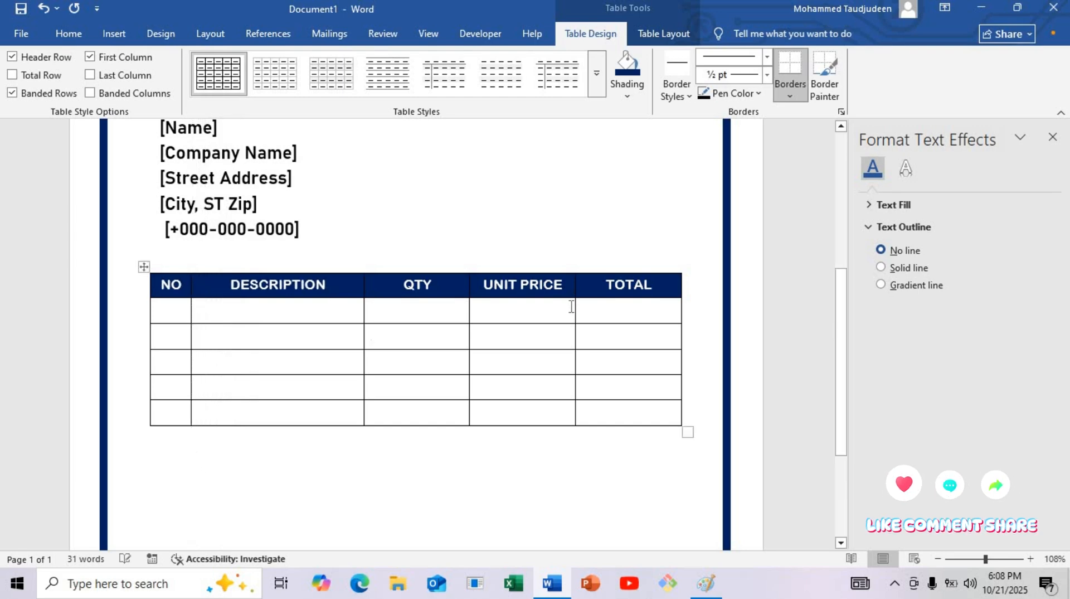
{"action": "left_click_drag", "start_coordinate": [578, 311], "coordinate": [585, 312]}
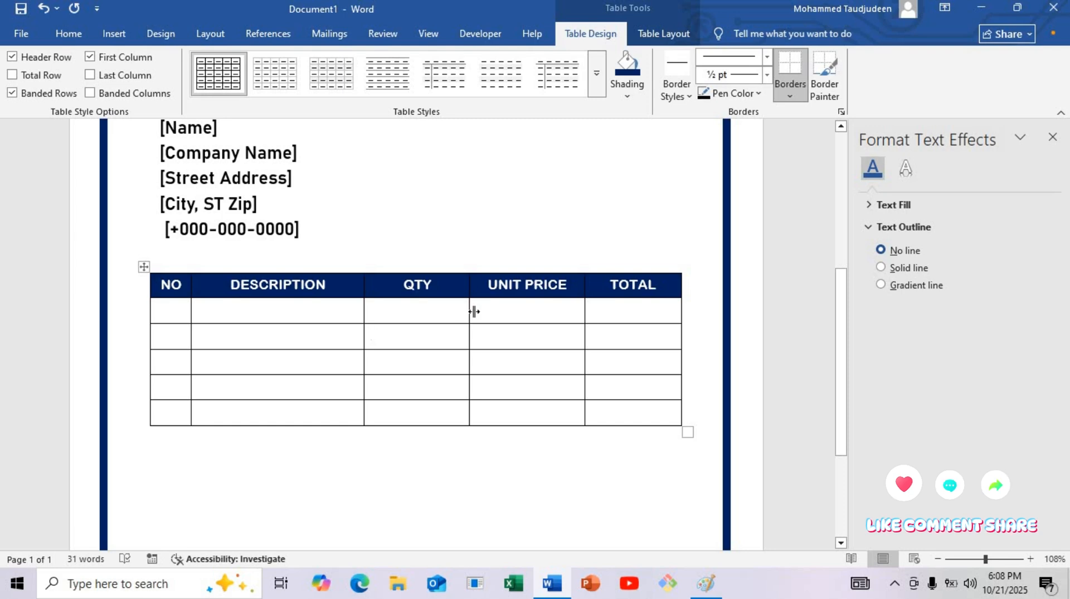
{"action": "left_click_drag", "start_coordinate": [473, 311], "coordinate": [489, 314]}
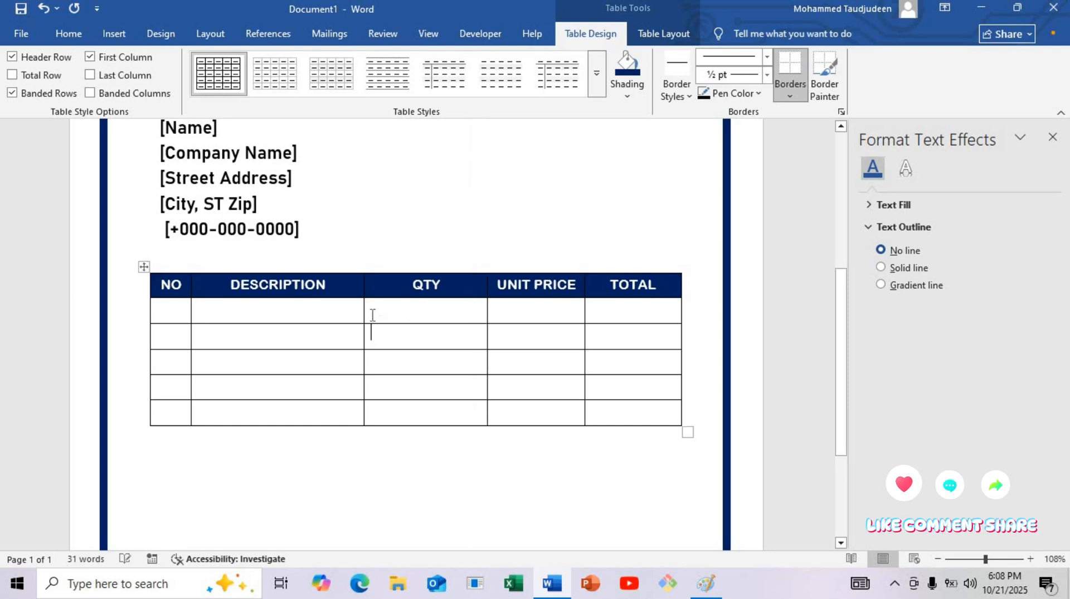
{"action": "left_click_drag", "start_coordinate": [362, 309], "coordinate": [411, 308]}
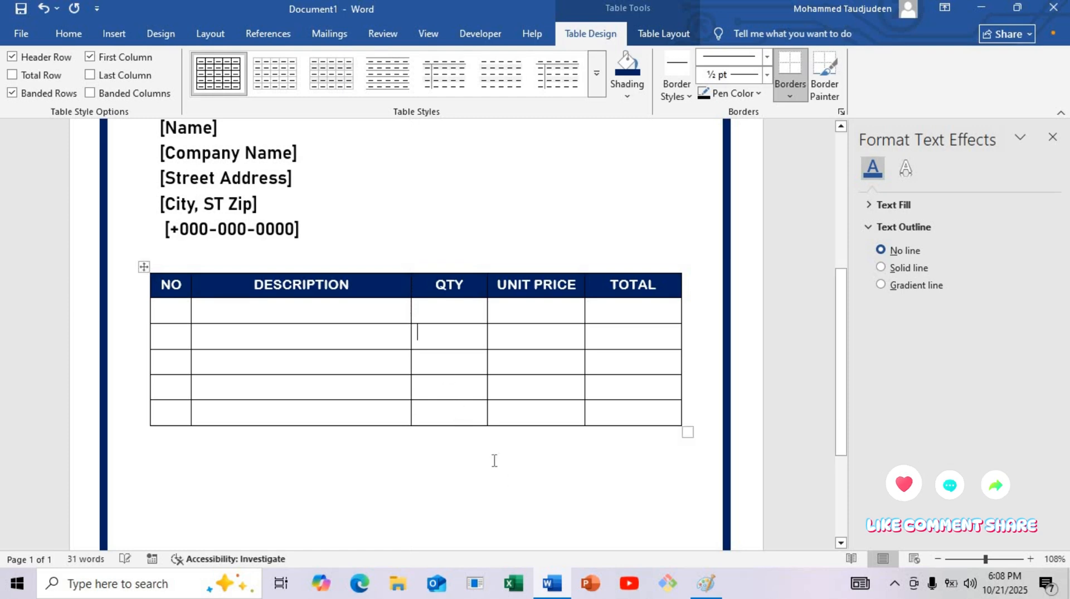
{"action": "left_click", "coordinate": [524, 472]}
{"action": "scroll", "coordinate": [201, 328], "scroll_direction": "down", "scroll_amount": 3}
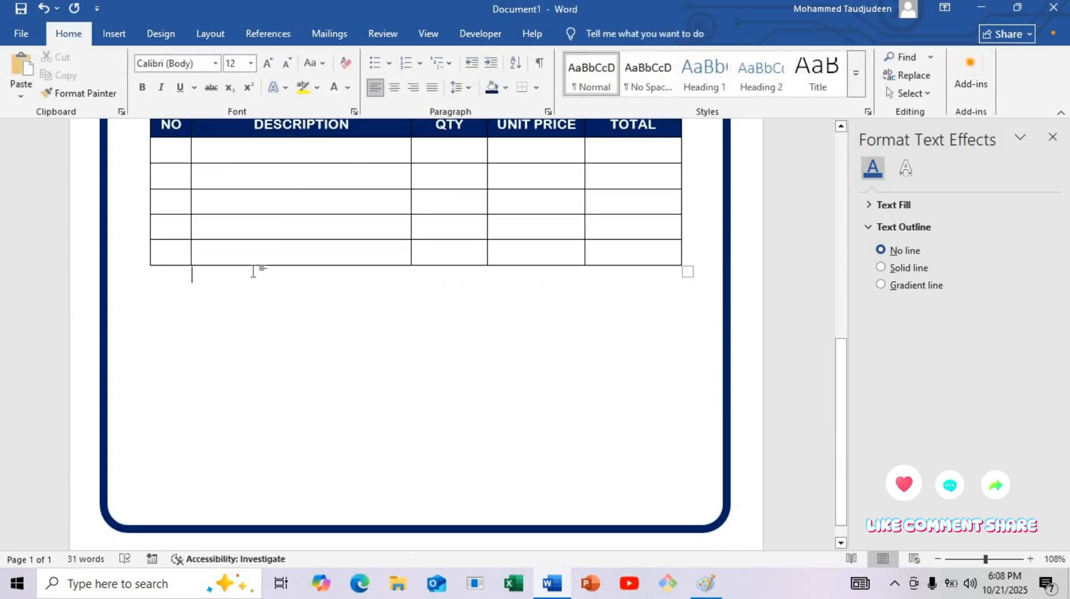
Add one more empty row at the bottom of the items table
{"action": "left_click", "coordinate": [250, 259]}
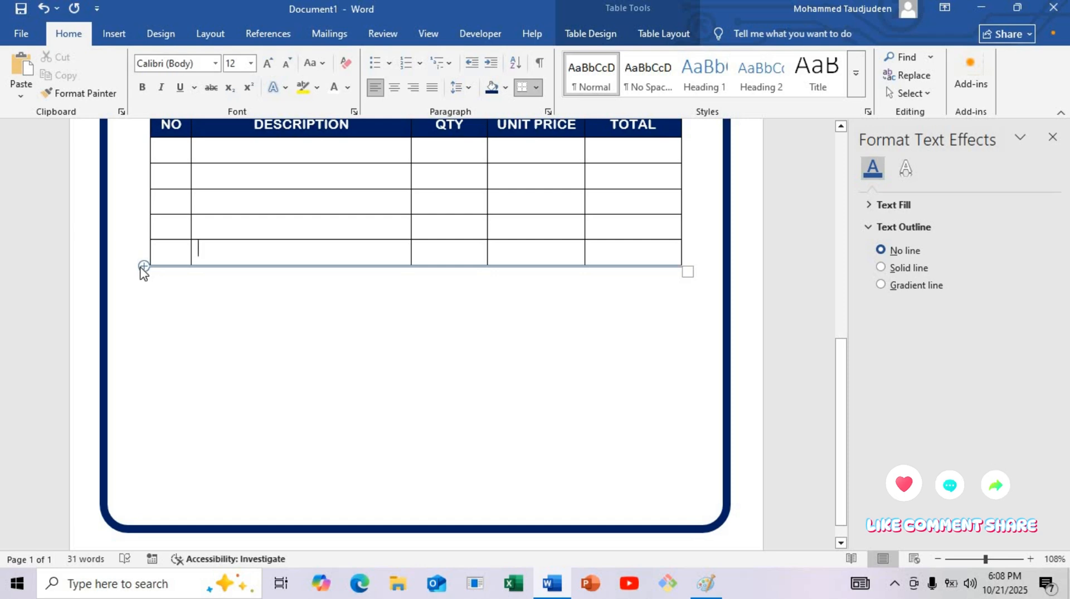
{"action": "left_click", "coordinate": [143, 266]}
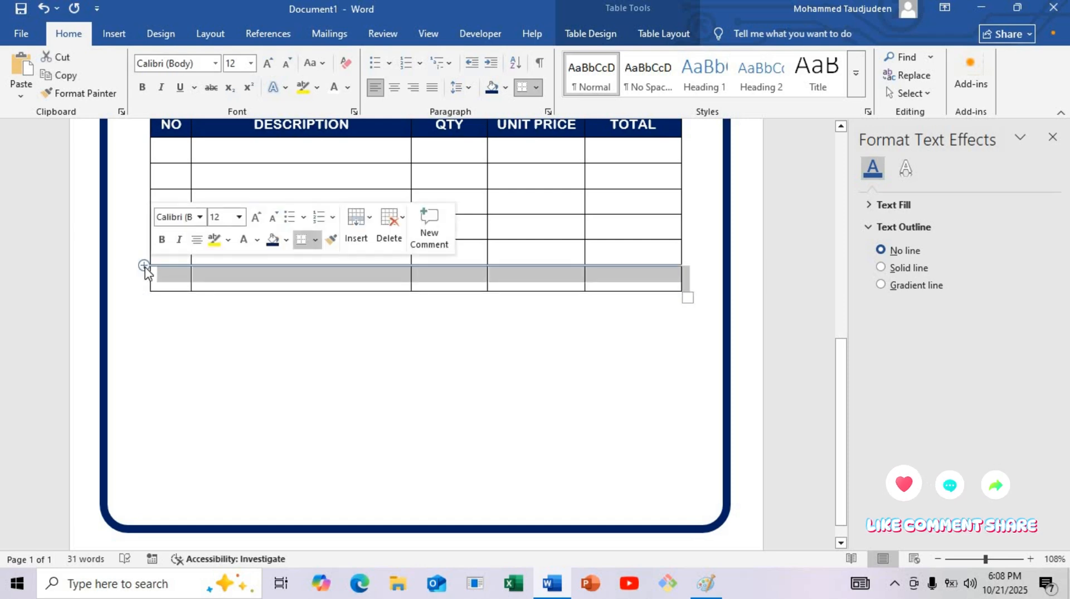
{"action": "left_click", "coordinate": [349, 341]}
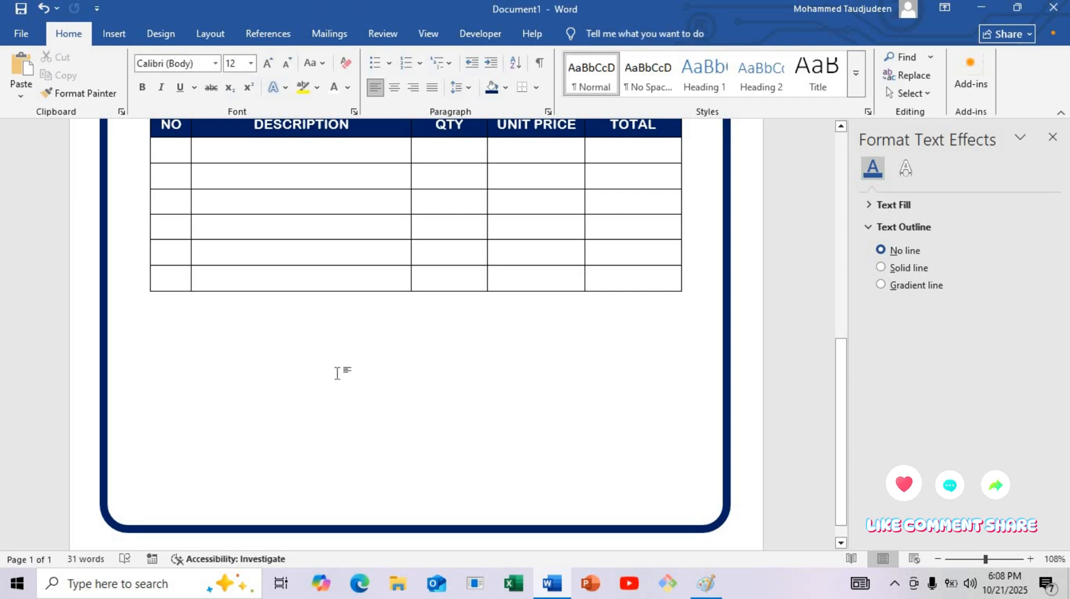
Insert a table with two columns and three rows a little below the items table
{"action": "left_click", "coordinate": [112, 38]}
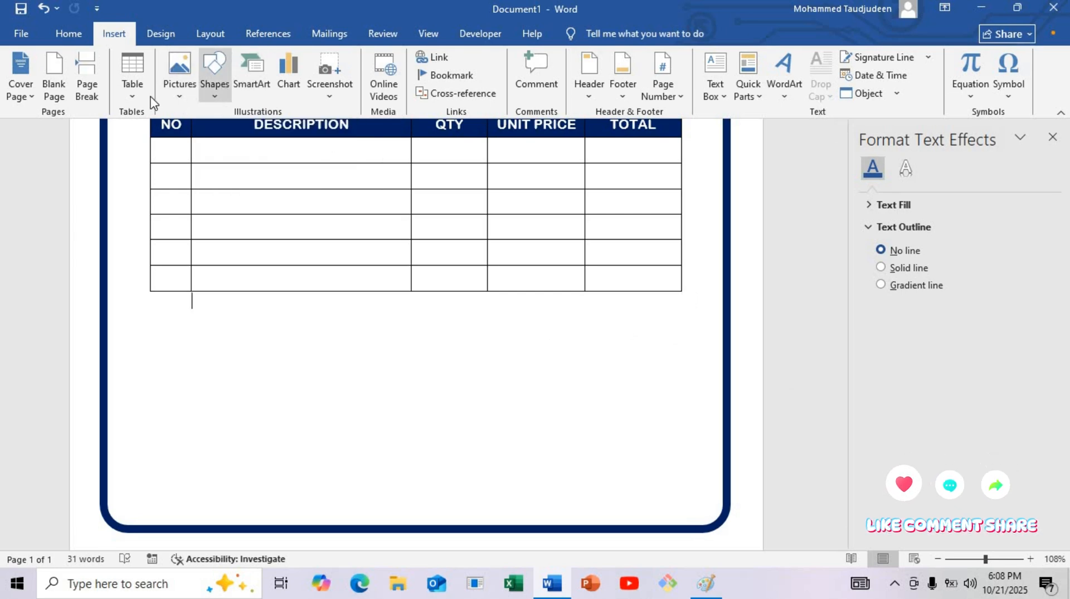
{"action": "left_click", "coordinate": [134, 92]}
{"action": "left_click", "coordinate": [605, 411]}
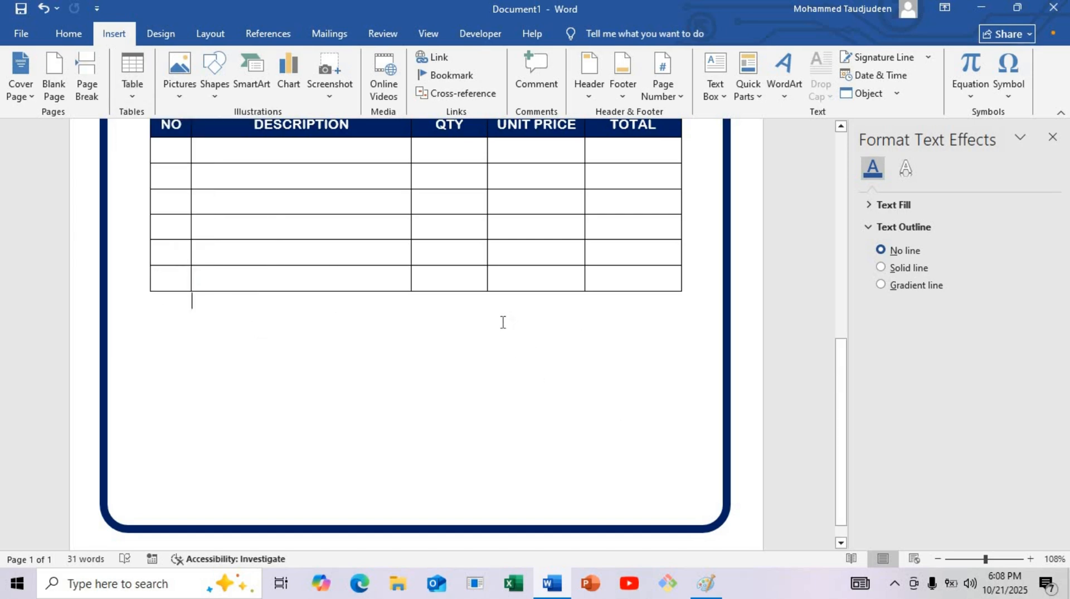
{"action": "left_click", "coordinate": [134, 89]}
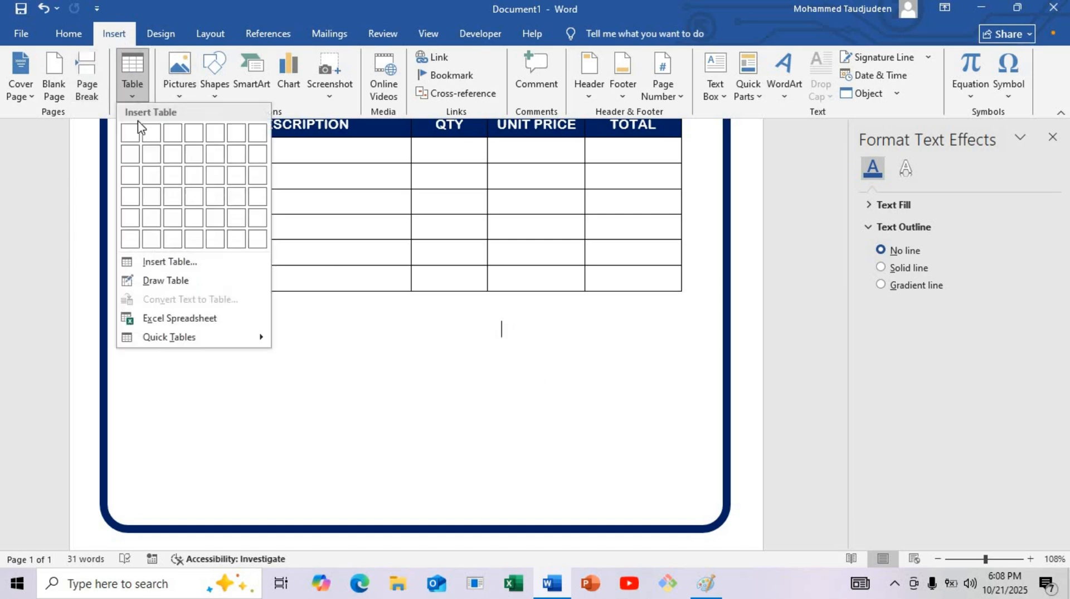
{"action": "left_click", "coordinate": [149, 174]}
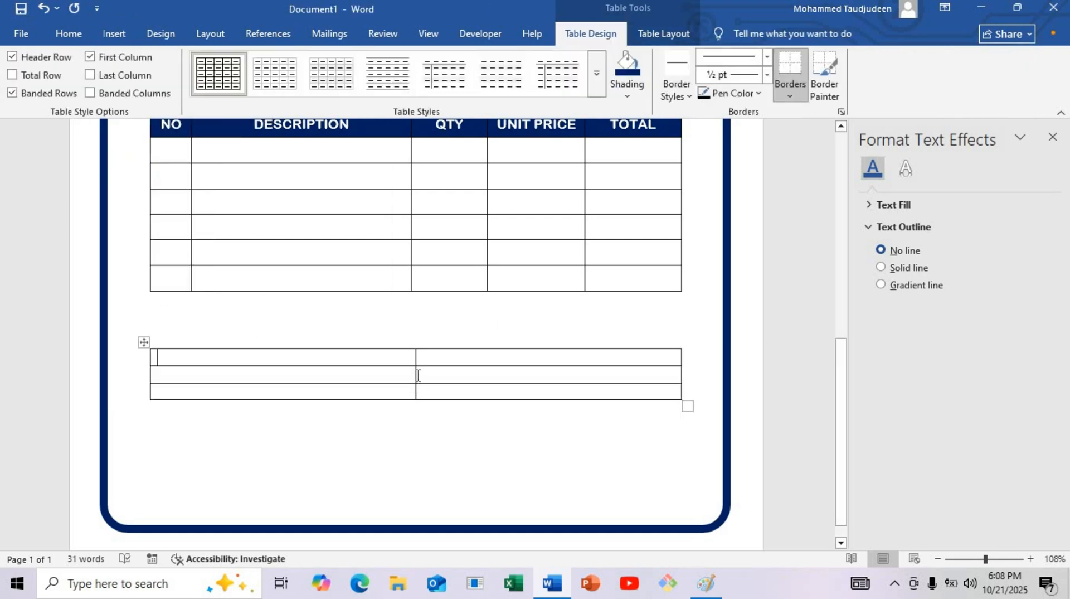
Resize the new table's columns to line up under the UNIT PRICE and TOTAL columns, and make its rows taller
{"action": "left_click_drag", "start_coordinate": [415, 375], "coordinate": [584, 361]}
{"action": "mouse_move", "coordinate": [149, 386]}
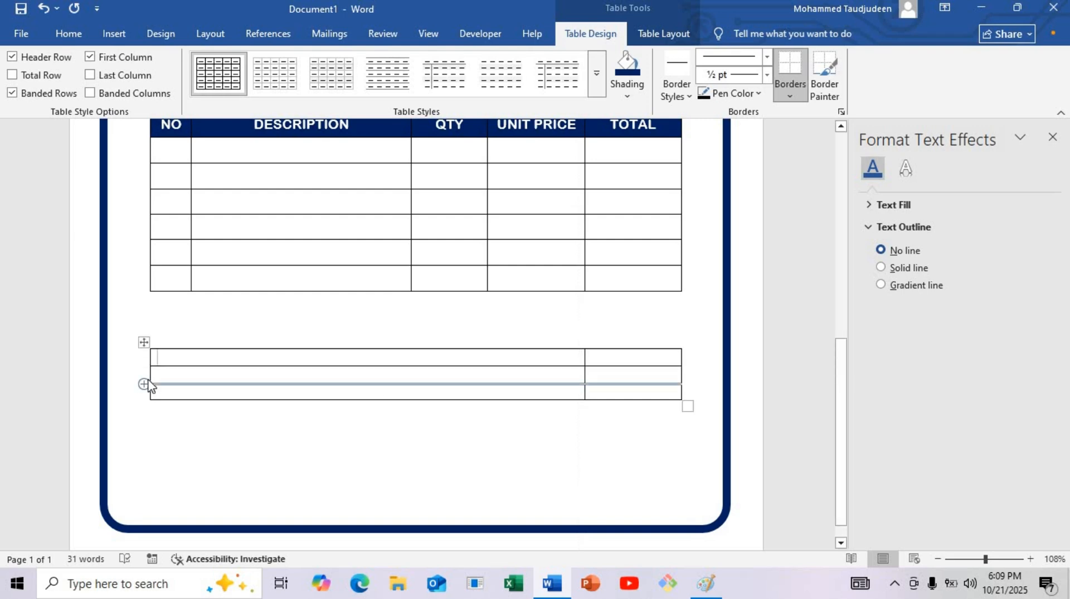
{"action": "left_click_drag", "start_coordinate": [277, 372], "coordinate": [485, 365]}
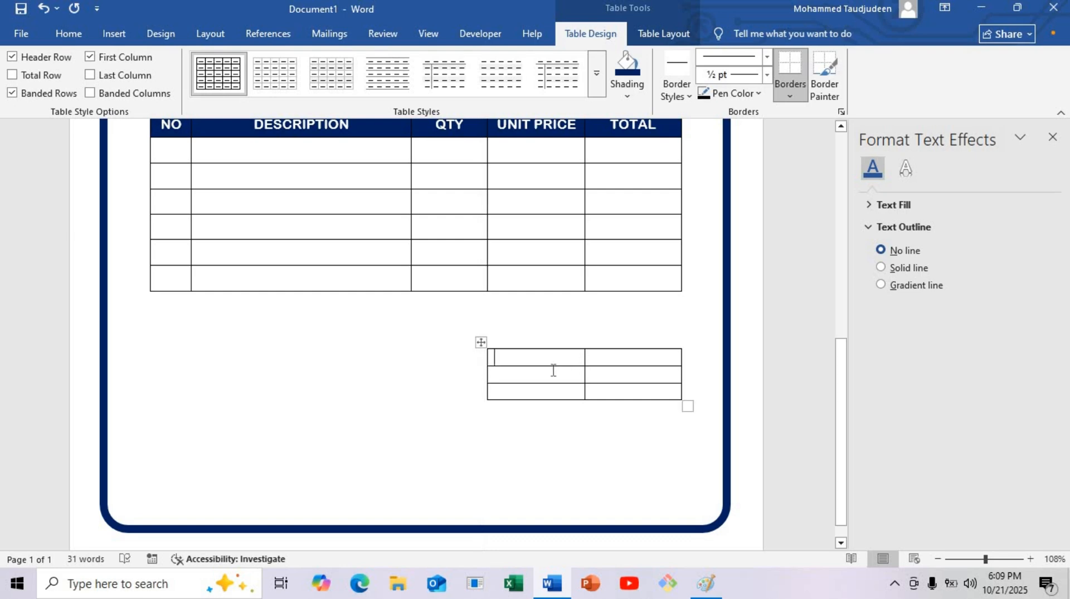
{"action": "left_click_drag", "start_coordinate": [554, 368], "coordinate": [542, 415]}
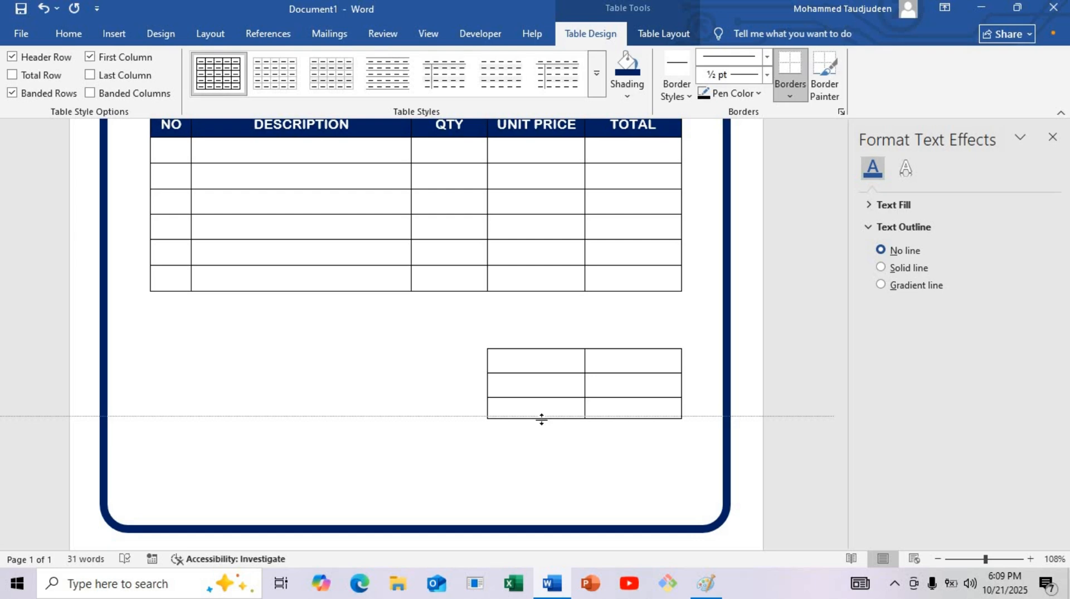
{"action": "left_click_drag", "start_coordinate": [542, 424], "coordinate": [539, 425]}
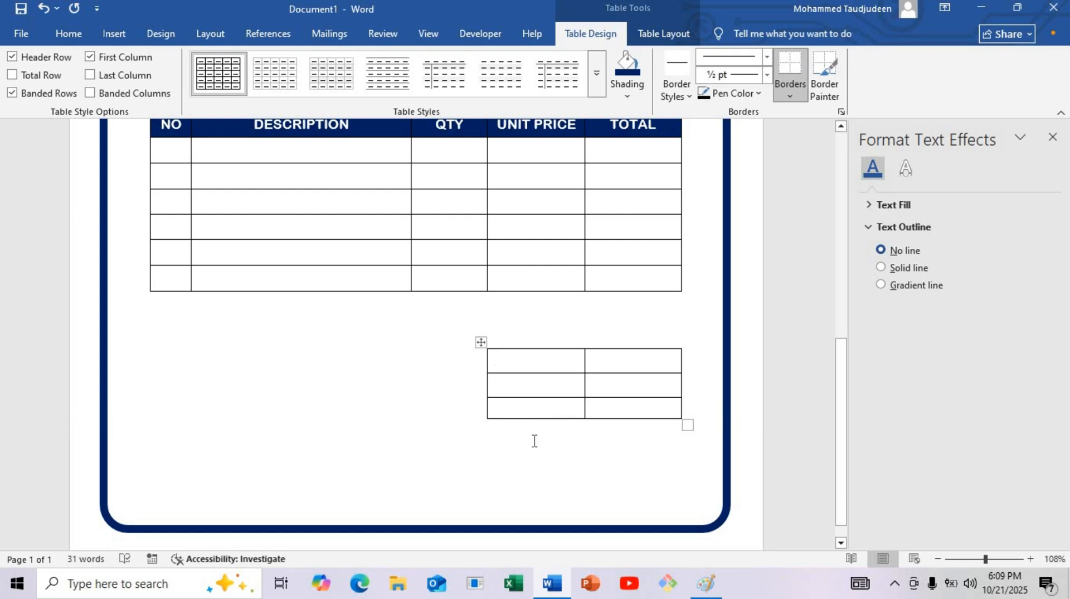
{"action": "left_click", "coordinate": [535, 441]}
Label the new table's first column SUB-TOTAL, TAX and OTHER, and append a fourth row labelled TOTAL
{"action": "left_click", "coordinate": [540, 362]}
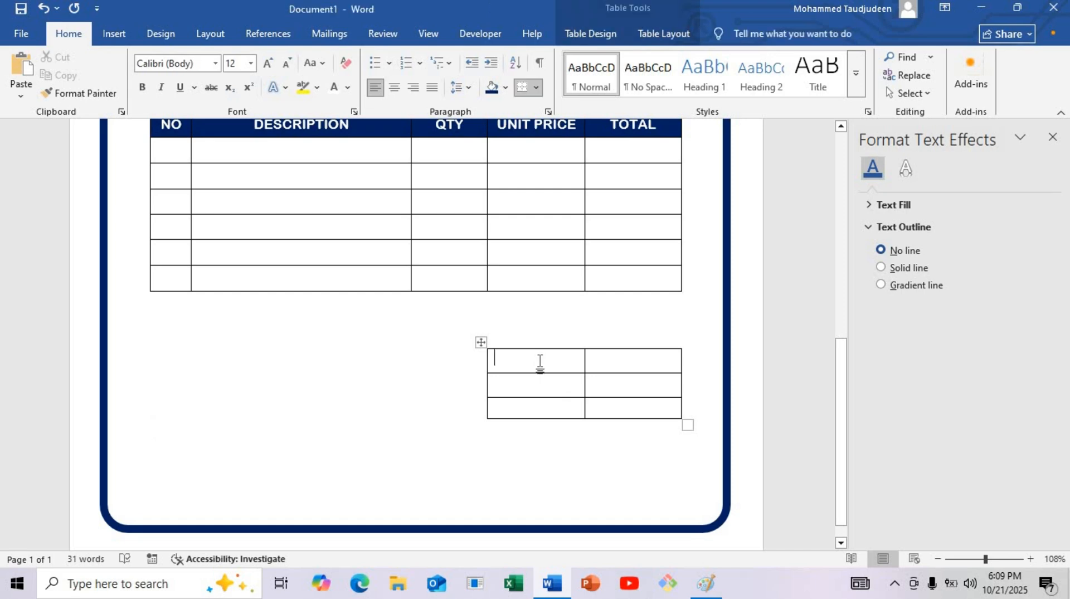
{"action": "type", "text": "SUB-TOTAL"}
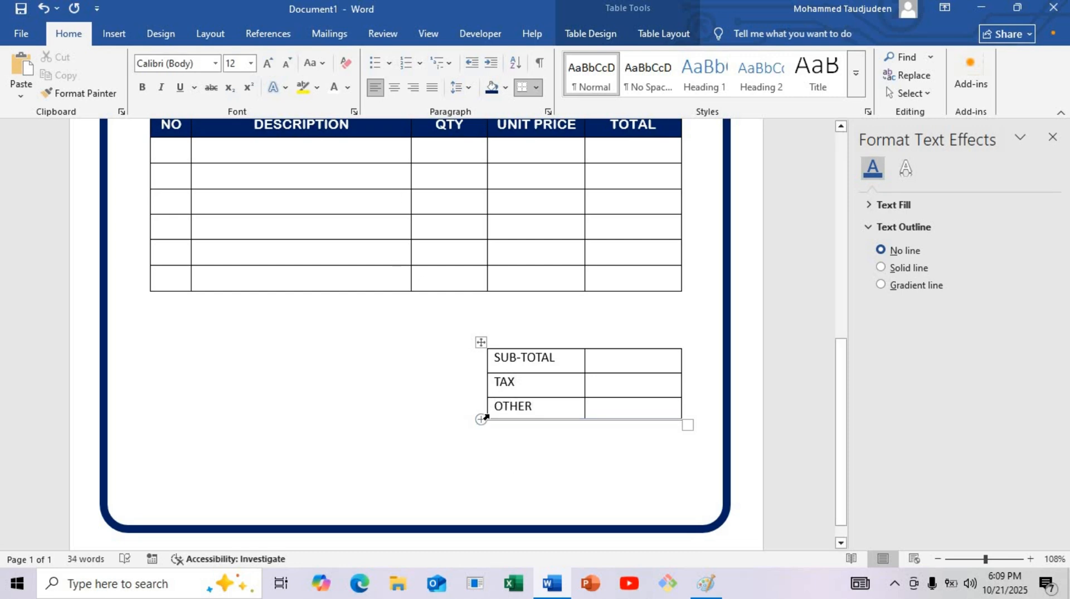
{"action": "left_click", "coordinate": [481, 420]}
{"action": "left_click", "coordinate": [516, 432]}
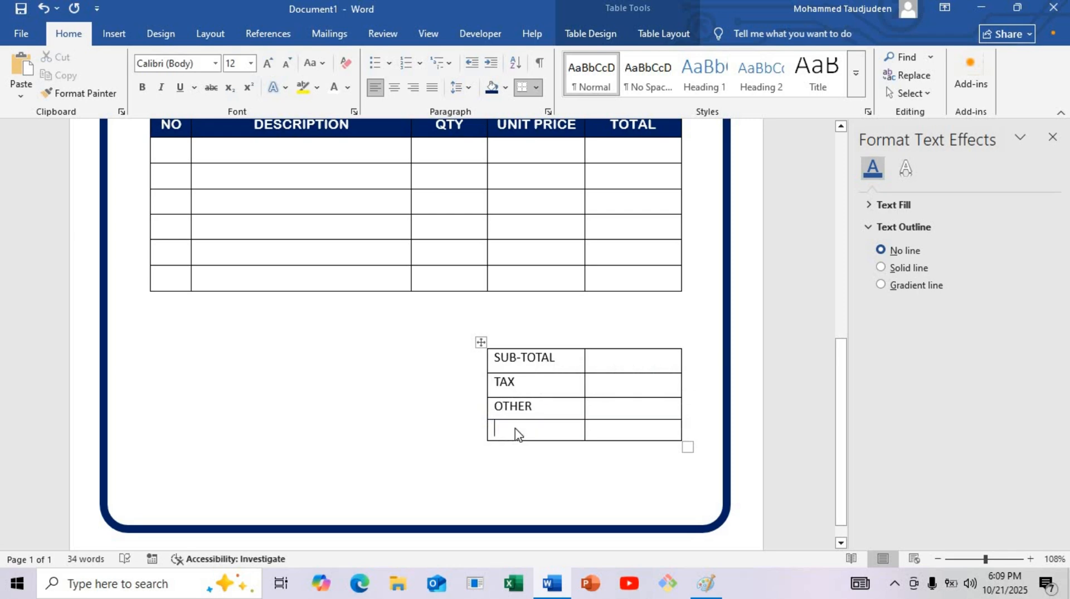
{"action": "type", "text": "TOTAL"}
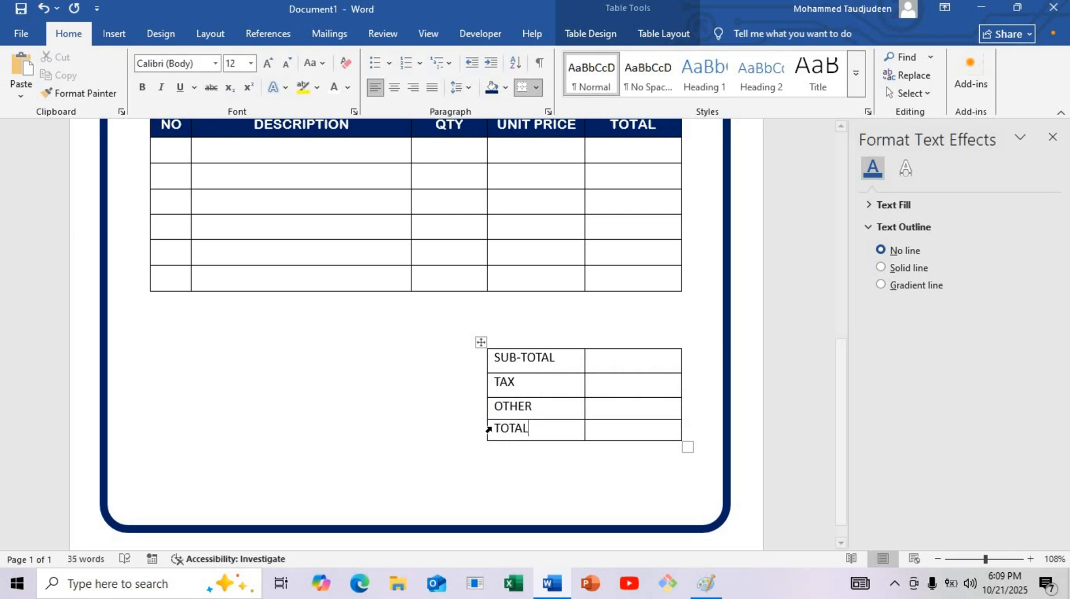
Shade the TOTAL label cell of the lower table with the standard dark blue colour
{"action": "double_click", "coordinate": [579, 428]}
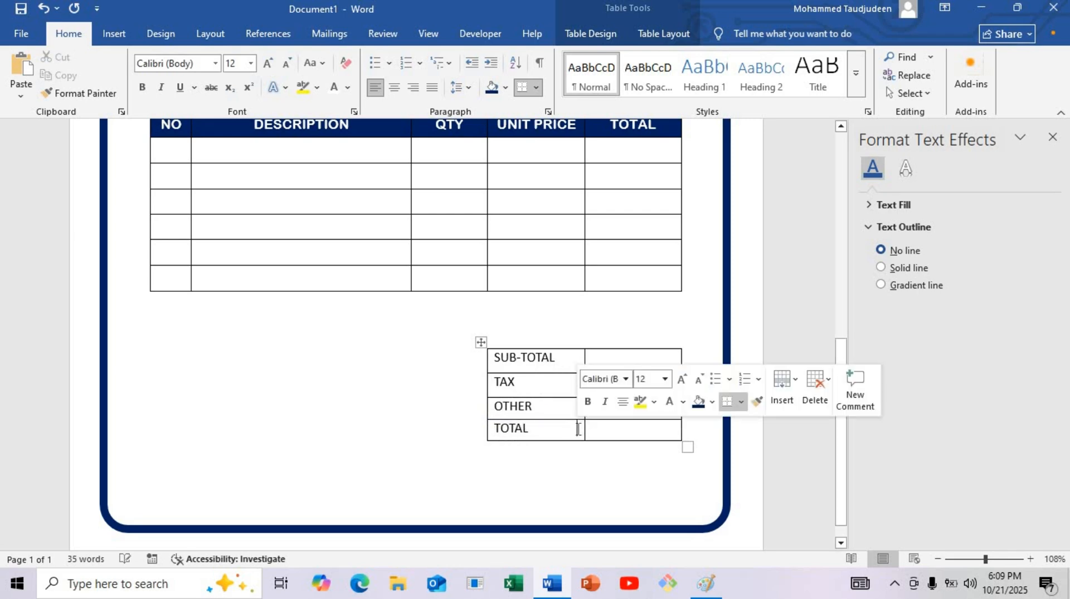
{"action": "double_click", "coordinate": [579, 429]}
{"action": "double_click", "coordinate": [540, 428]}
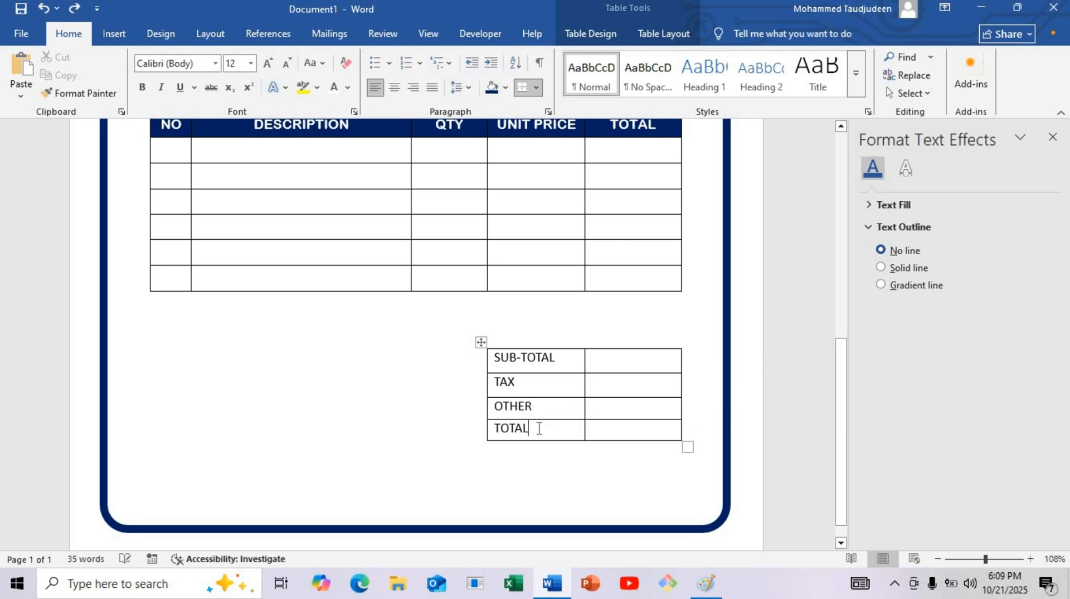
{"action": "double_click", "coordinate": [540, 428]}
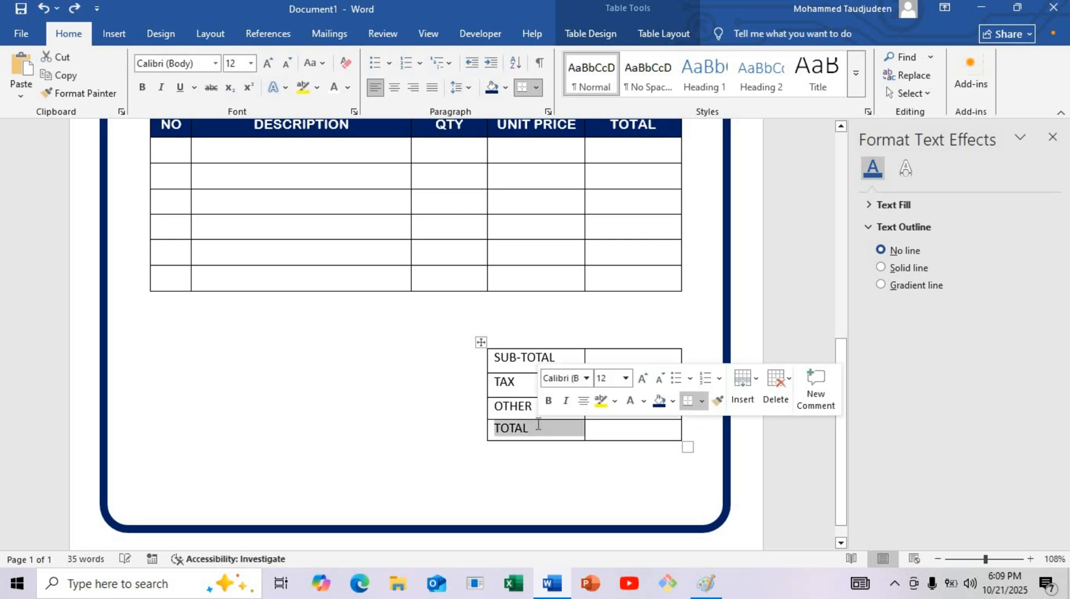
{"action": "left_click", "coordinate": [590, 34]}
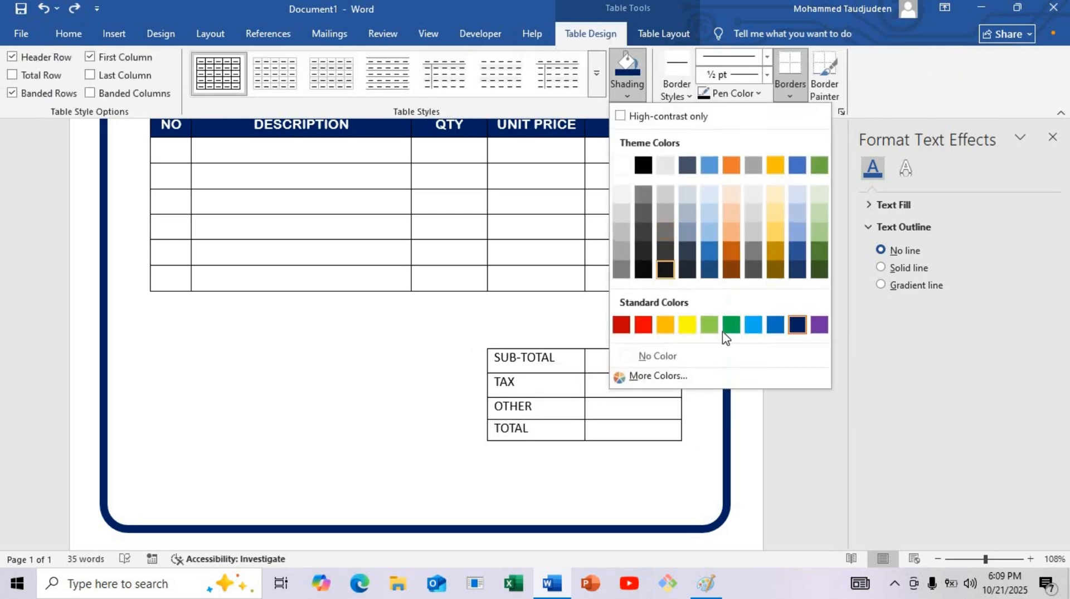
{"action": "left_click", "coordinate": [796, 324]}
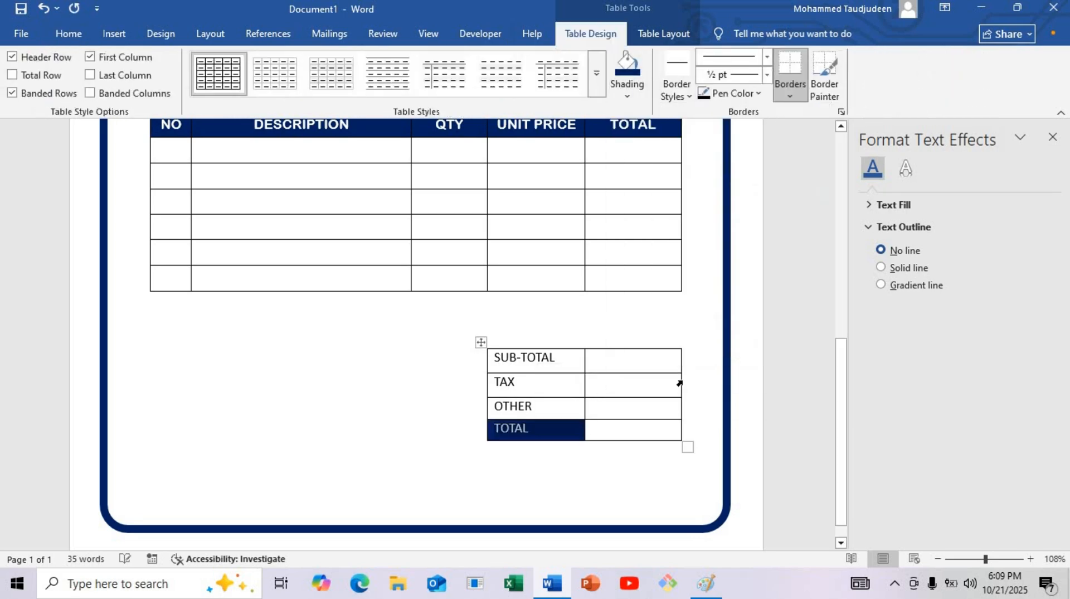
Make the SUB-TOTAL, TAX, OTHER and TOTAL labels in the lower table bold
{"action": "key", "text": "ctrl+a"}
{"action": "left_click", "coordinate": [536, 435]}
{"action": "left_click_drag", "start_coordinate": [535, 433], "coordinate": [506, 359]}
{"action": "left_click", "coordinate": [60, 32]}
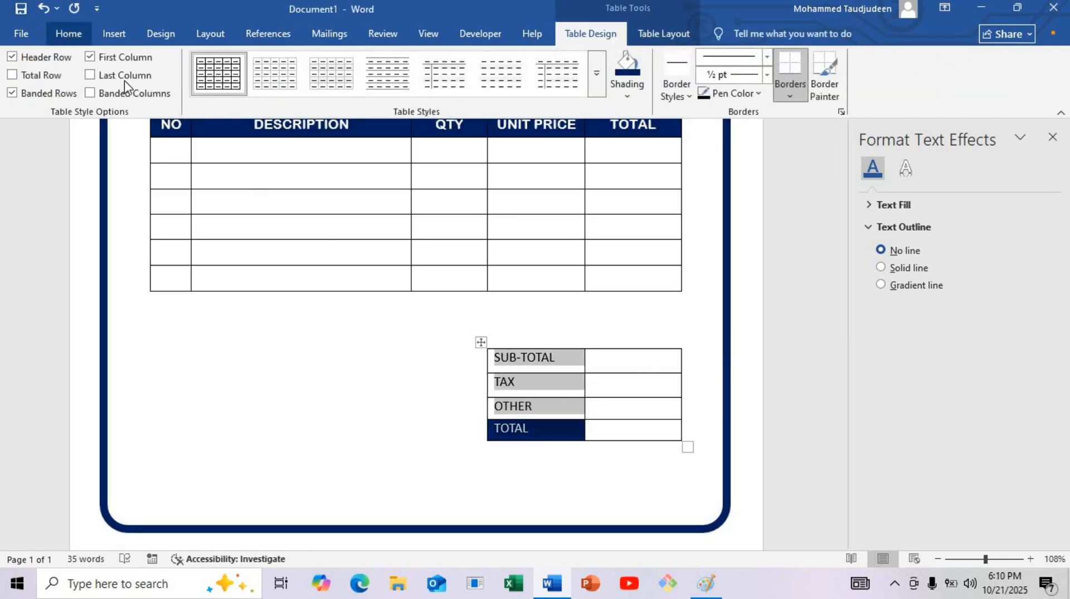
{"action": "key", "text": "ctrl+b"}
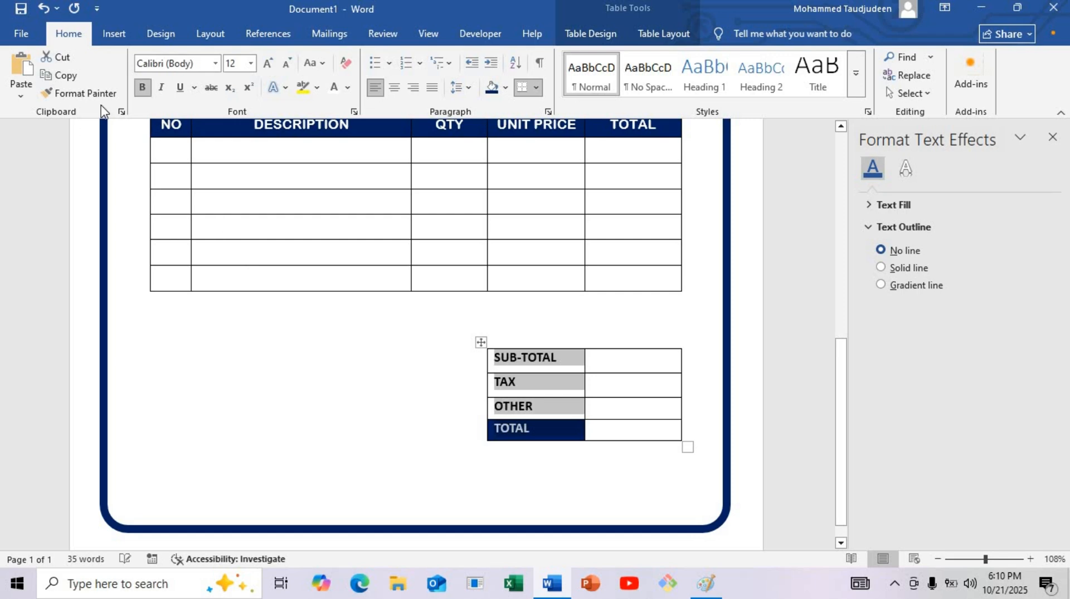
{"action": "left_click", "coordinate": [499, 412]}
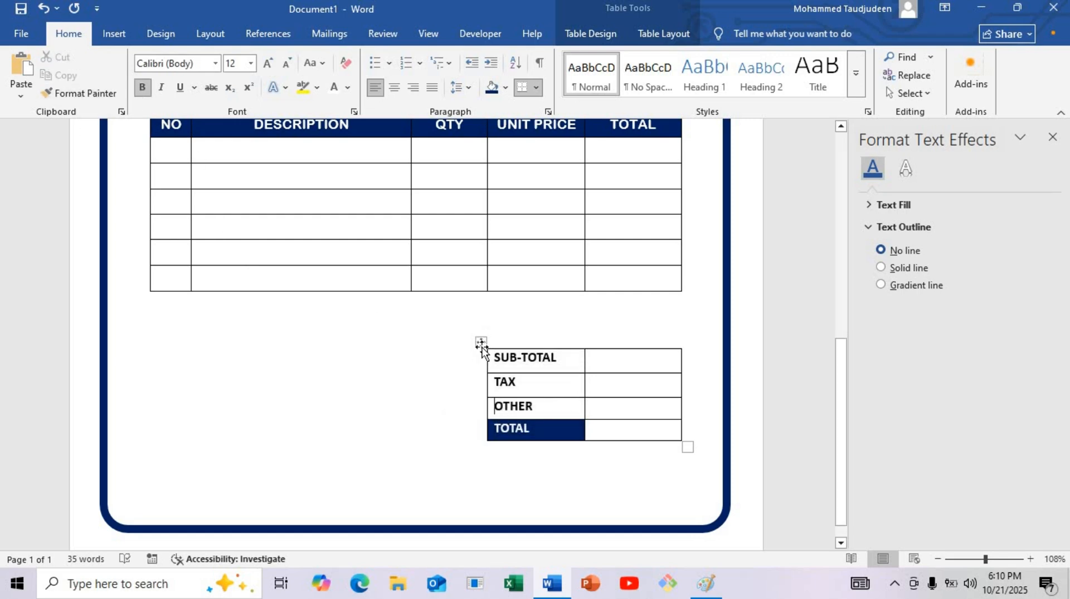
Remove the top border of the whole SUB-TOTAL to TOTAL table
{"action": "left_click", "coordinate": [481, 342]}
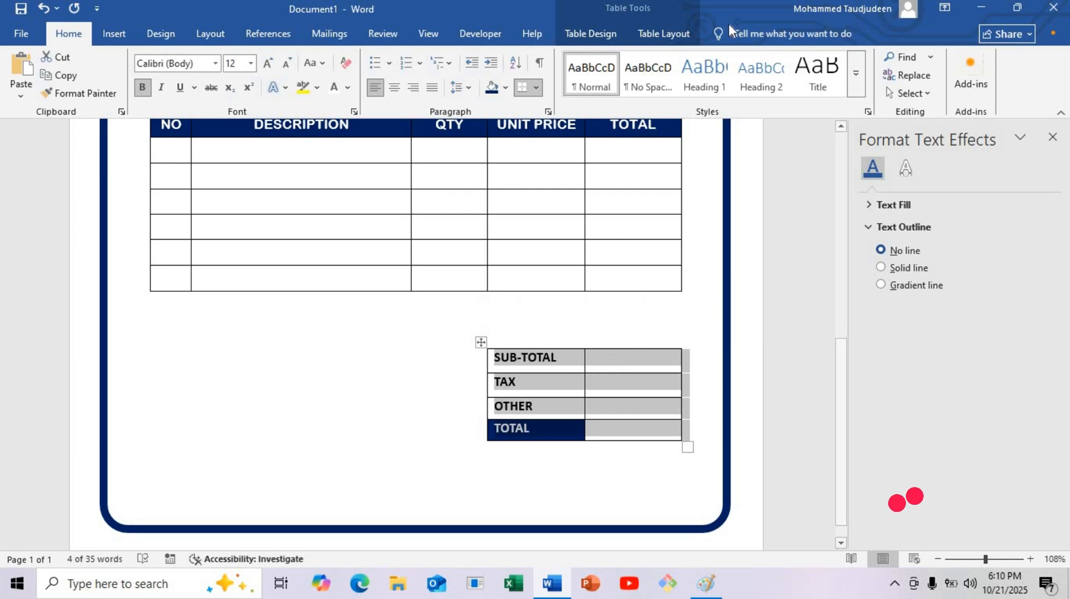
{"action": "left_click", "coordinate": [591, 34]}
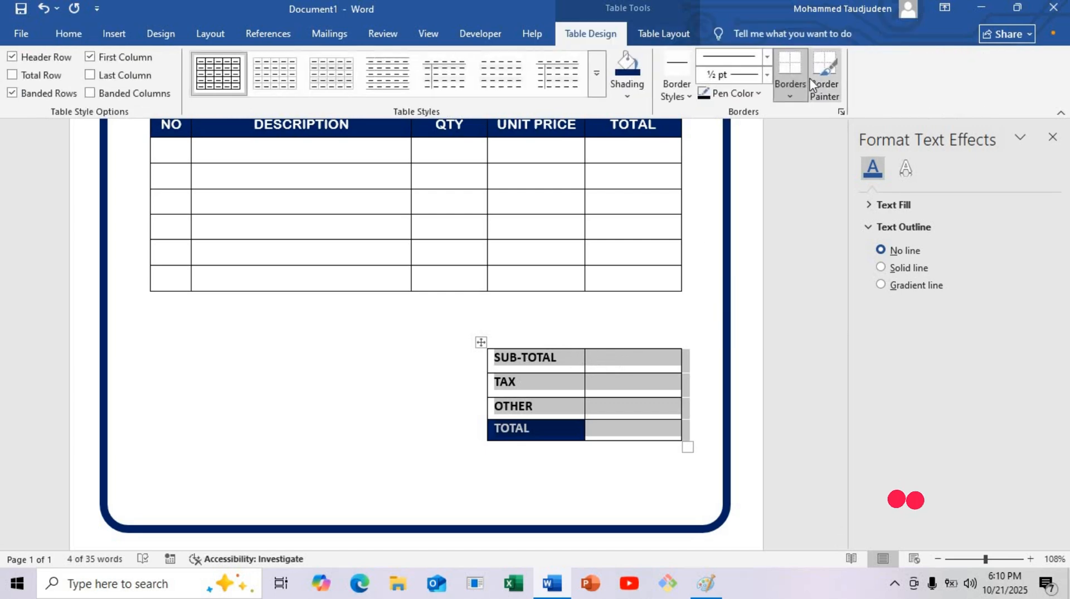
{"action": "left_click", "coordinate": [791, 85]}
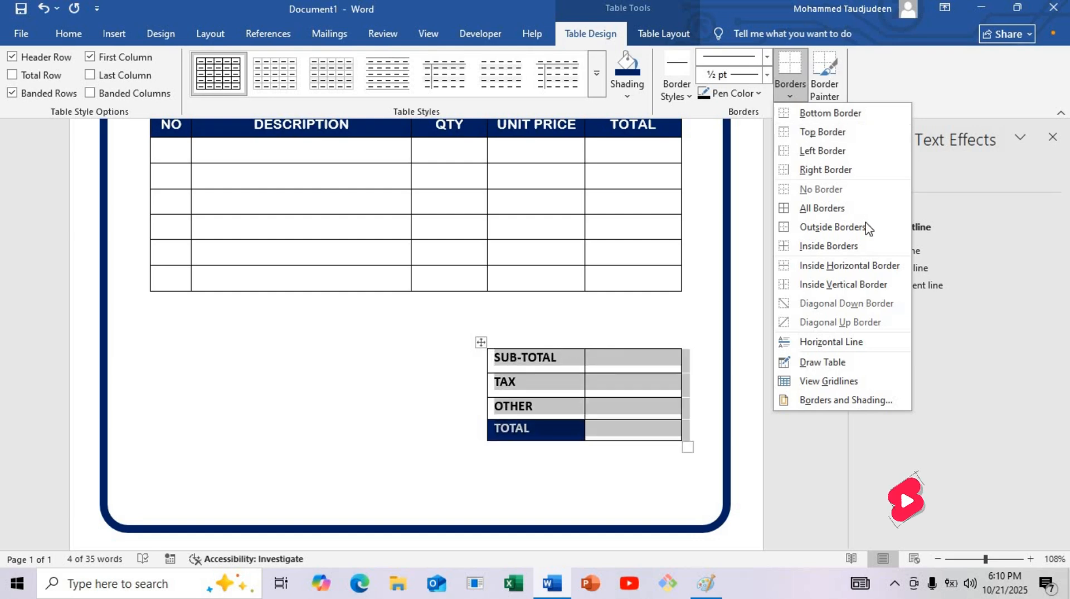
{"action": "left_click", "coordinate": [812, 132]}
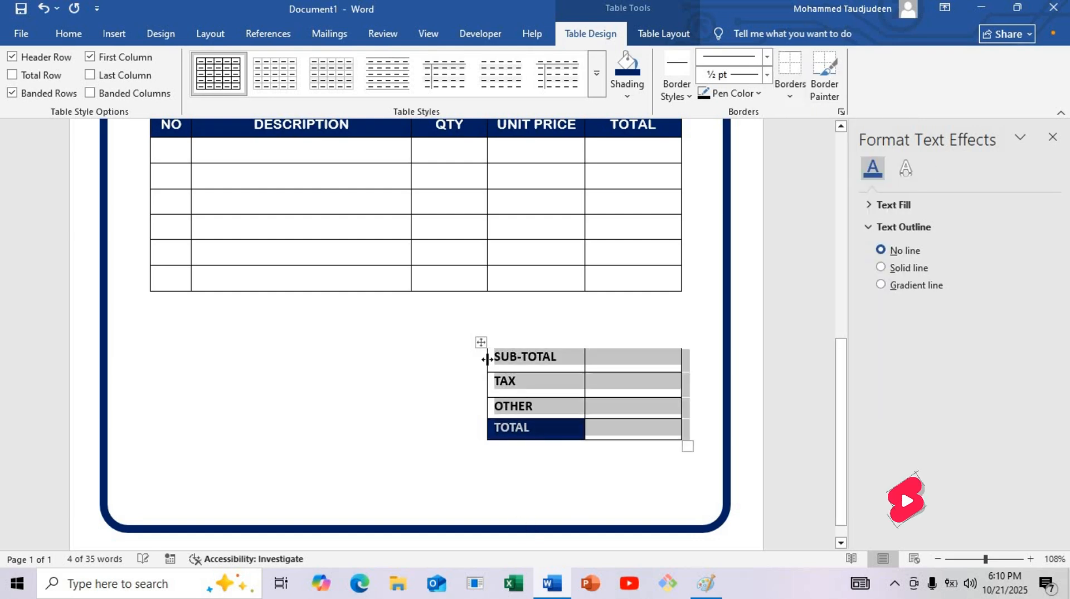
Move the totals table up to just below the items table, keeping it under the UNIT PRICE and TOTAL columns
{"action": "left_click_drag", "start_coordinate": [479, 335], "coordinate": [478, 285]}
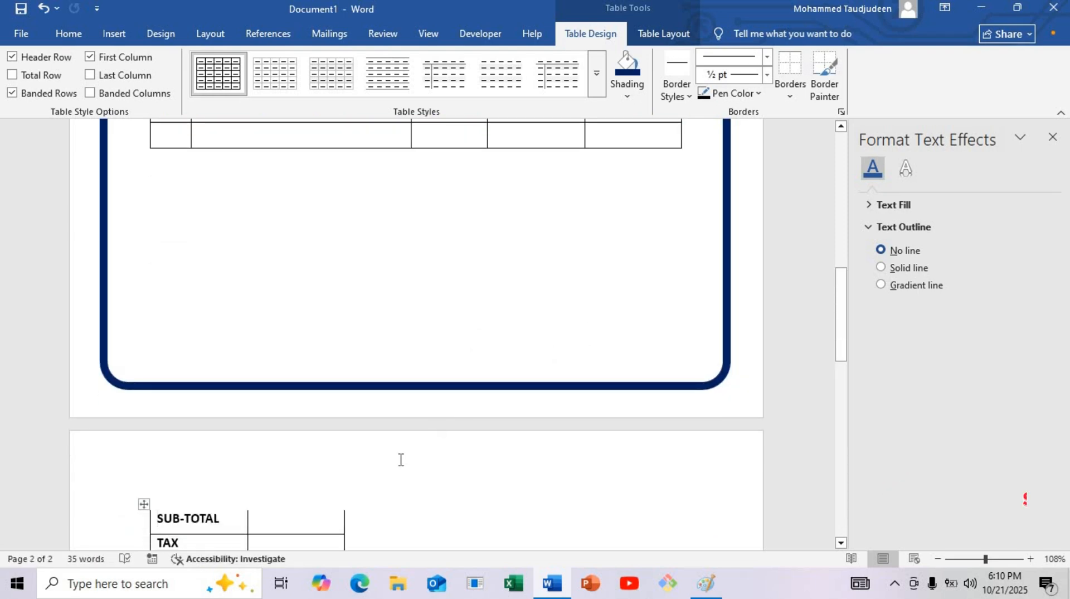
{"action": "key", "text": "ctrl+z"}
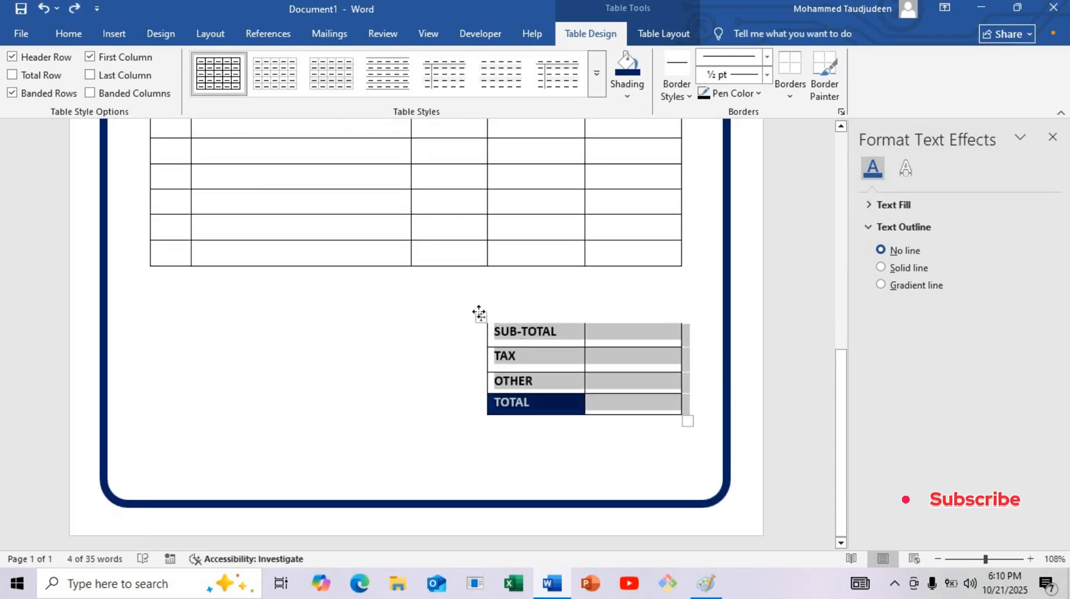
{"action": "left_click_drag", "start_coordinate": [479, 314], "coordinate": [481, 265]}
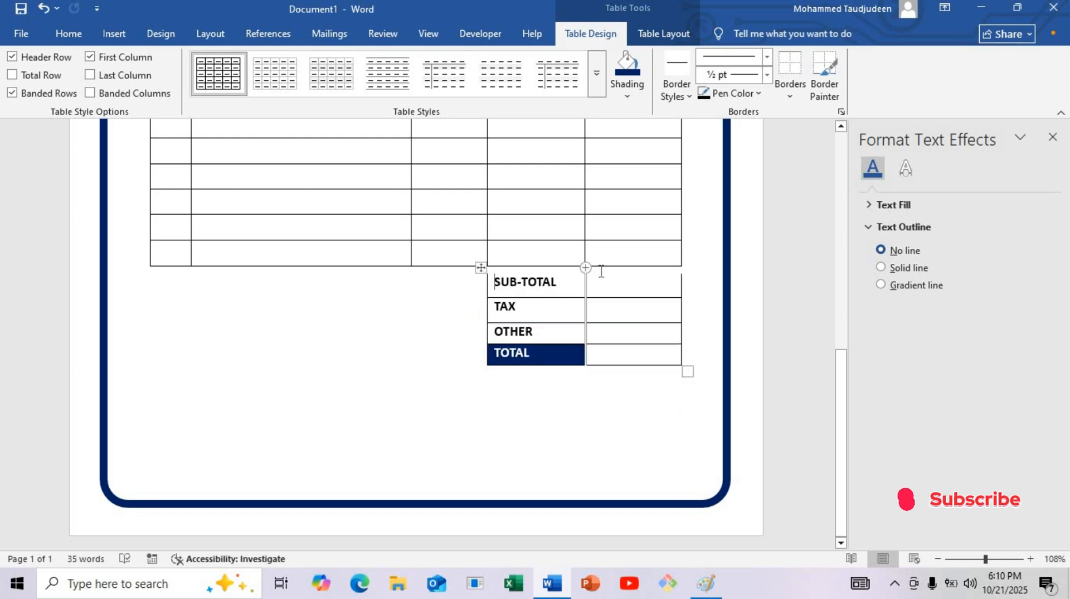
{"action": "left_click", "coordinate": [489, 269]}
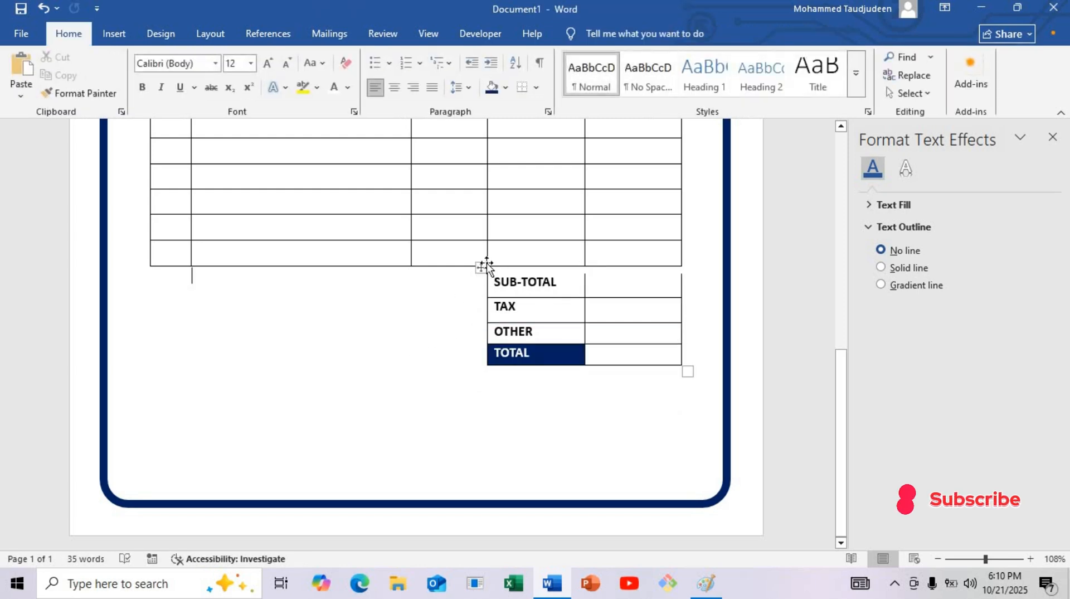
{"action": "left_click", "coordinate": [483, 266]}
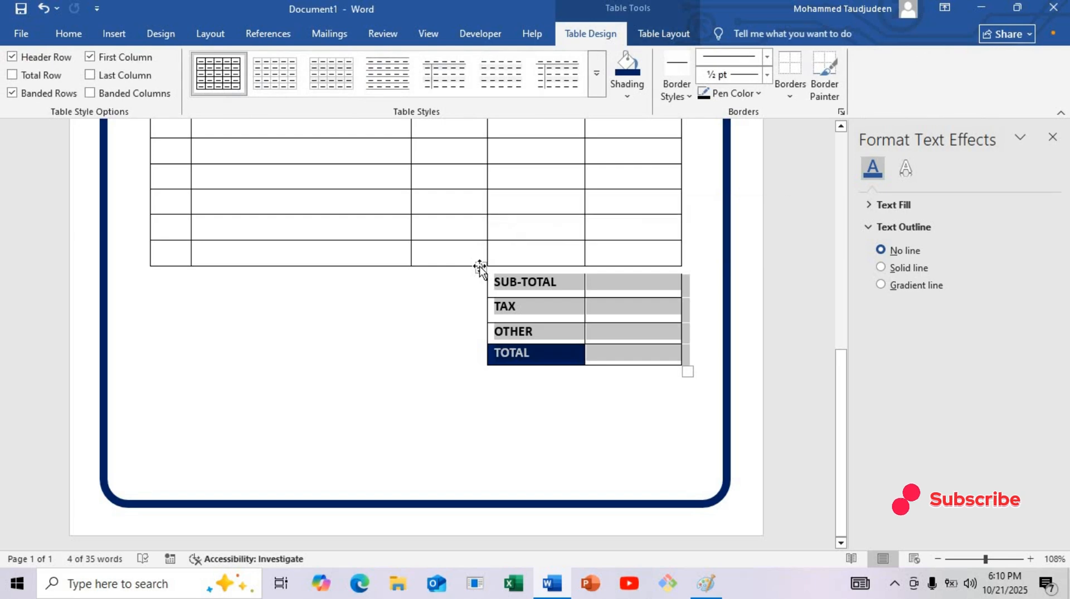
{"action": "left_click_drag", "start_coordinate": [479, 266], "coordinate": [477, 263]}
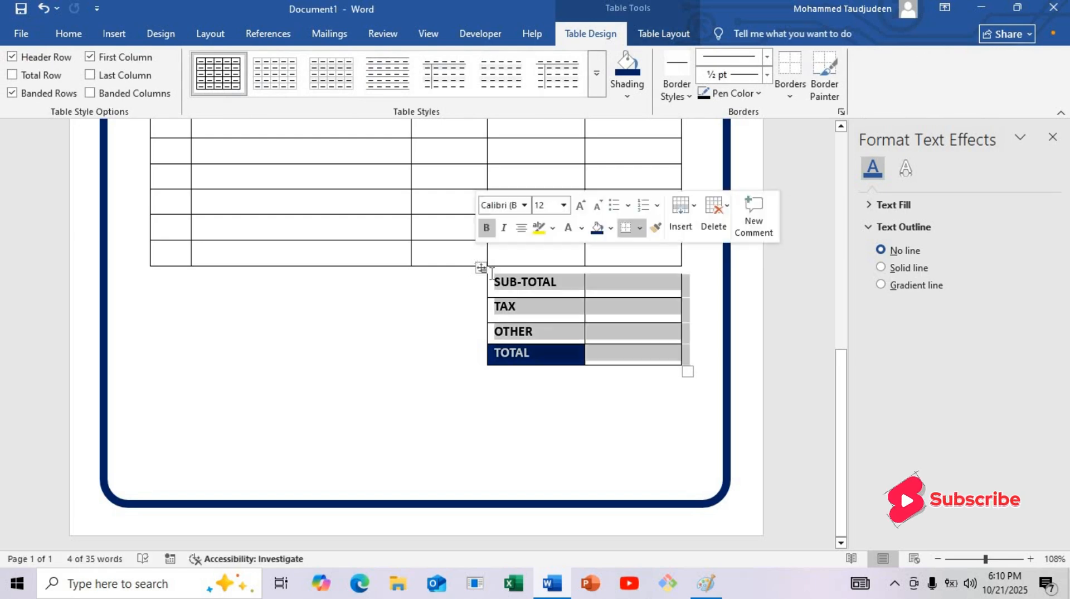
Nudge the totals table up until it sits flush against the items table's bottom edge
{"action": "left_click", "coordinate": [976, 559]}
{"action": "left_click_drag", "start_coordinate": [976, 558], "coordinate": [970, 558]}
{"action": "left_click", "coordinate": [514, 453]}
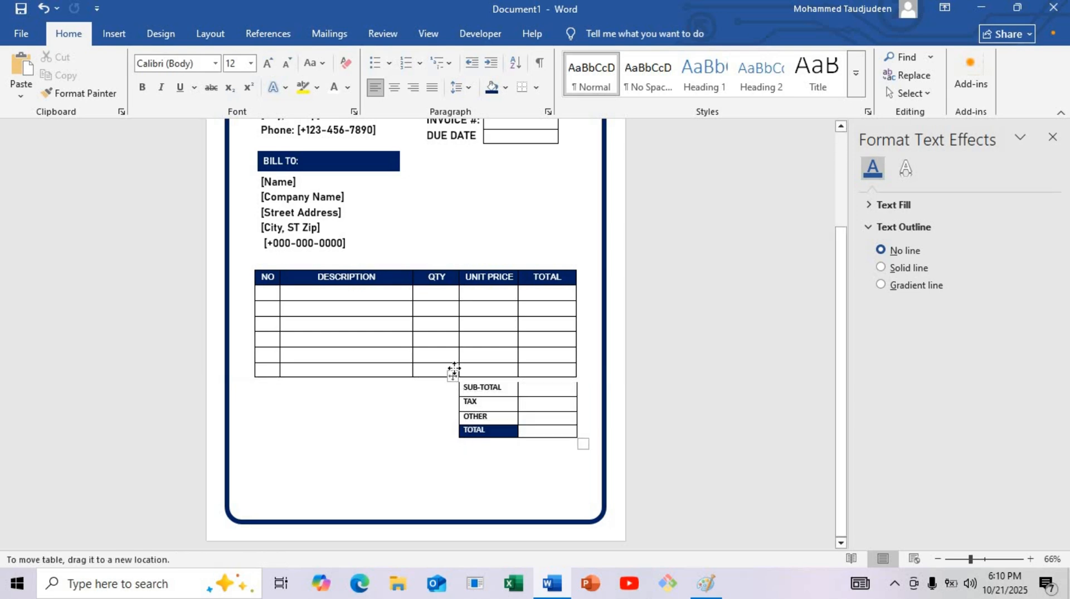
{"action": "left_click_drag", "start_coordinate": [442, 412], "coordinate": [452, 375]}
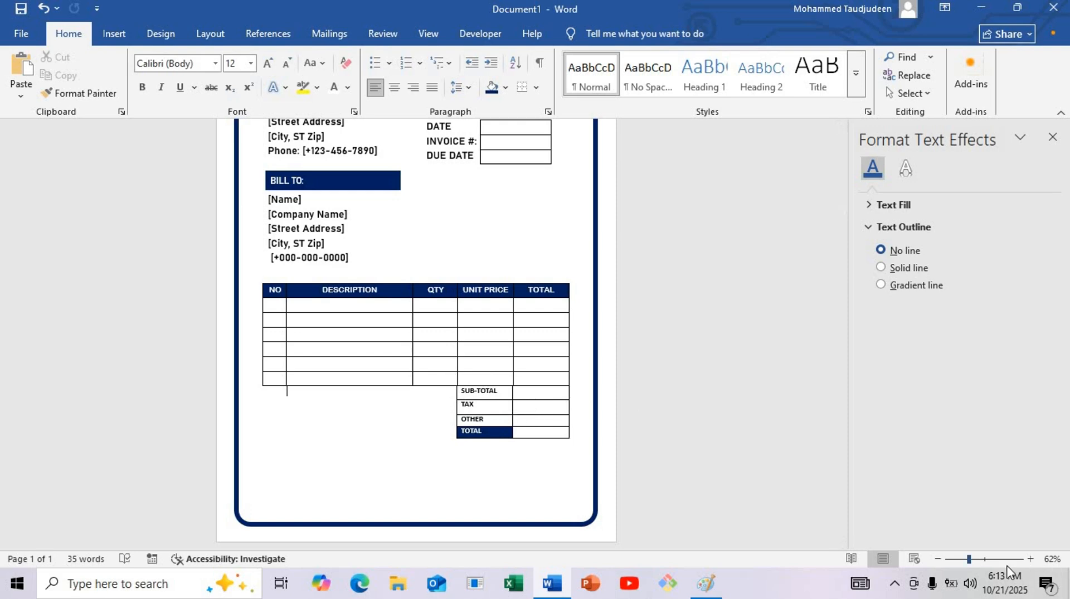
Examine up close how the totals table's edges line up with the items table above it
{"action": "left_click", "coordinate": [1006, 559]}
{"action": "left_click_drag", "start_coordinate": [330, 543], "coordinate": [717, 546]}
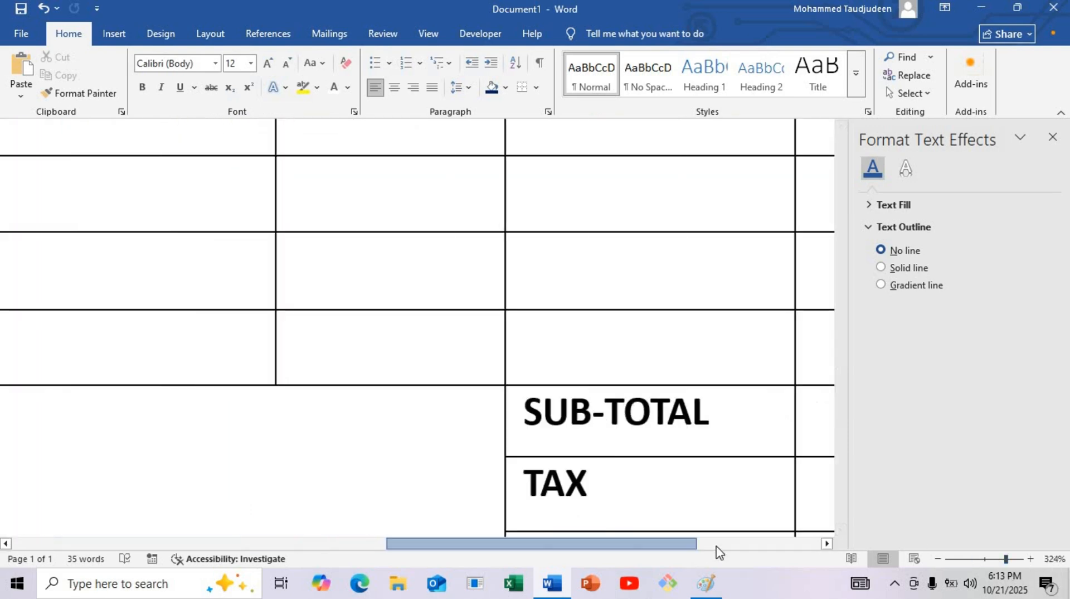
{"action": "left_click", "coordinate": [717, 546]}
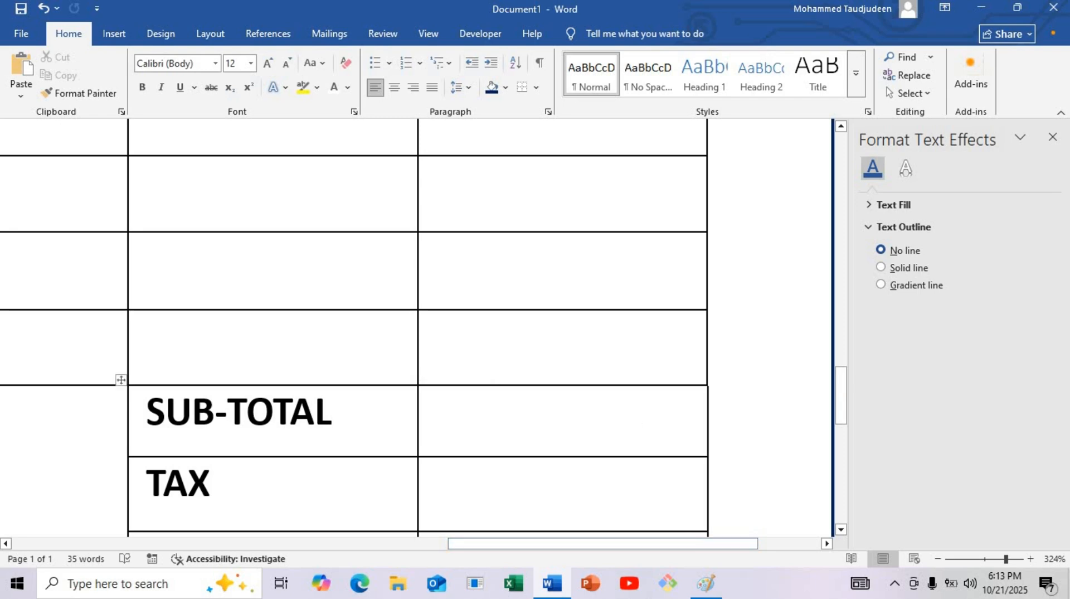
{"action": "left_click_drag", "start_coordinate": [967, 556], "coordinate": [958, 557]}
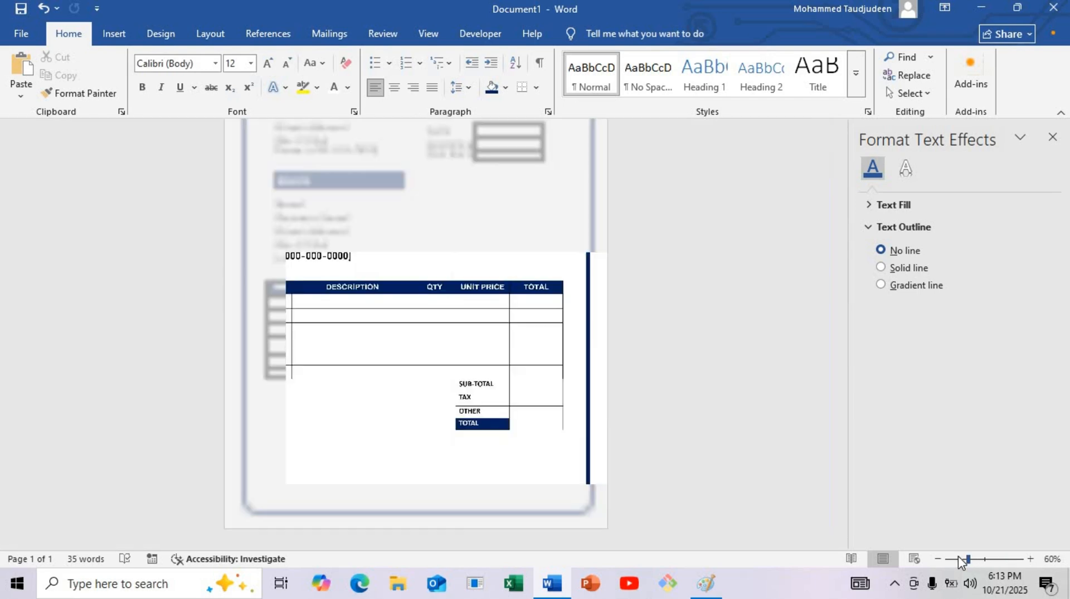
{"action": "left_click", "coordinate": [984, 559]}
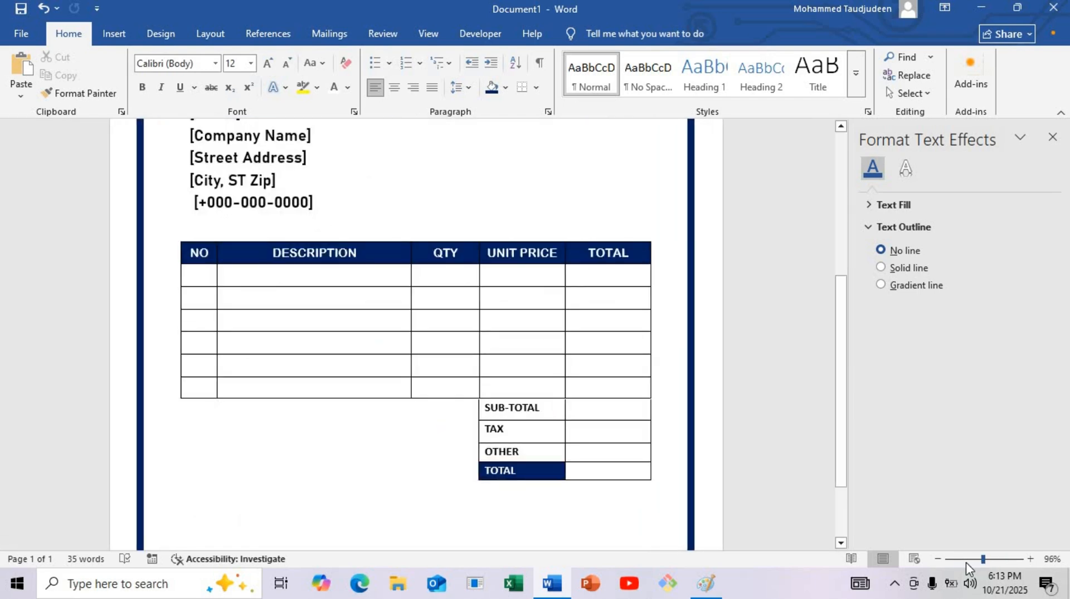
Duplicate the customer address text box into the empty space below the items table, beside the totals table
{"action": "scroll", "coordinate": [418, 337], "scroll_direction": "down", "scroll_amount": 1}
{"action": "left_click", "coordinate": [267, 167]}
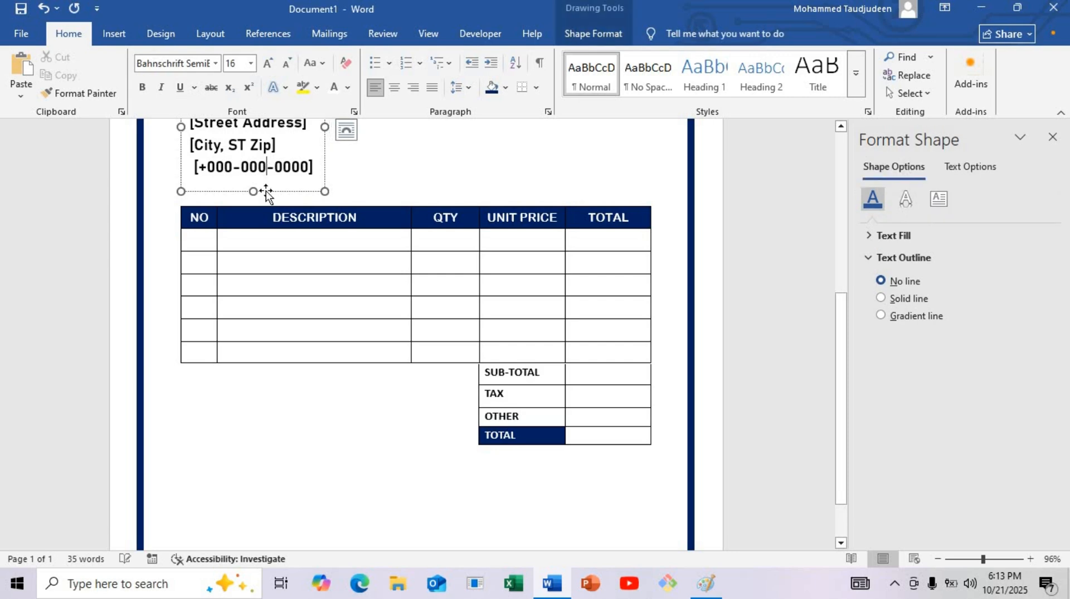
{"action": "left_click_drag", "start_coordinate": [267, 195], "coordinate": [384, 487]}
{"action": "scroll", "coordinate": [342, 446], "scroll_direction": "down", "scroll_amount": 2}
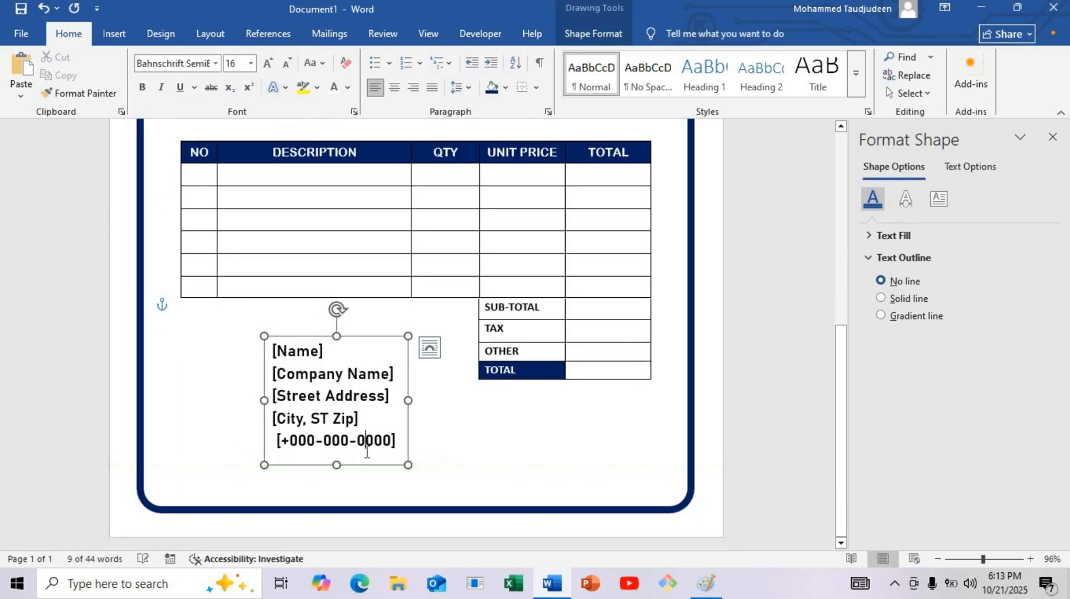
Replace the copied box's text with the pasted invoice-questions note ending "Thank You for Your Business", and widen the box
{"action": "key", "text": "ctrl+a"}
{"action": "key", "text": "BackSpace"}
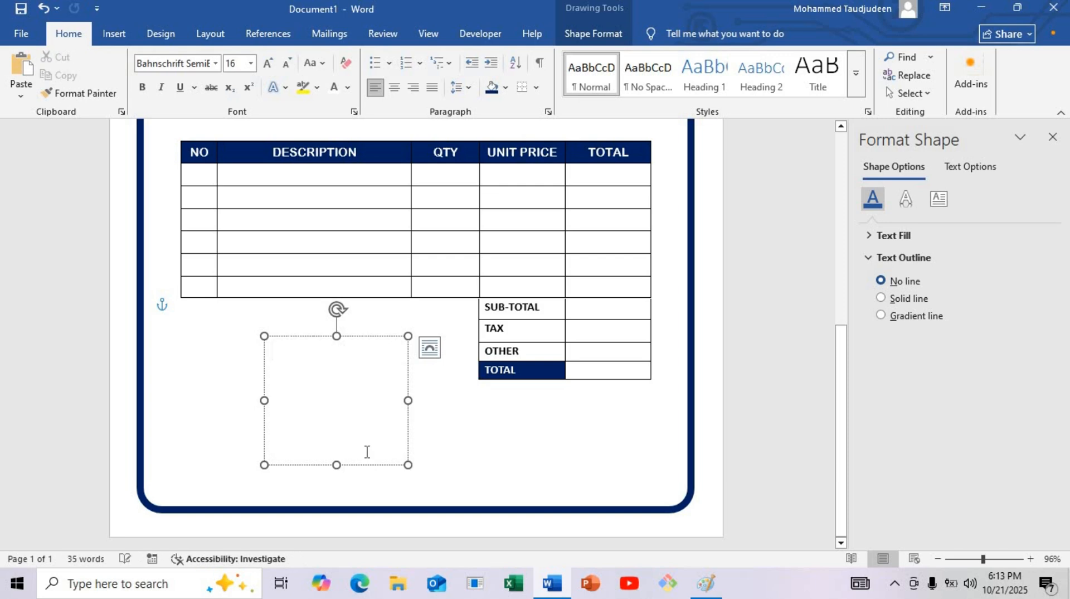
{"action": "key", "text": "ctrl+v"}
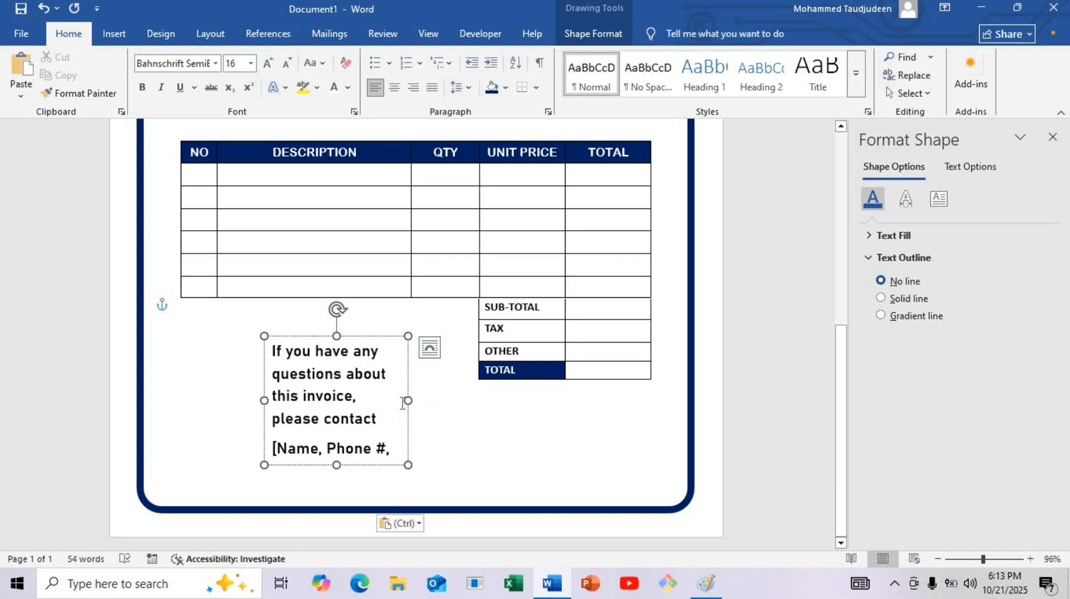
{"action": "left_click_drag", "start_coordinate": [405, 401], "coordinate": [612, 399]}
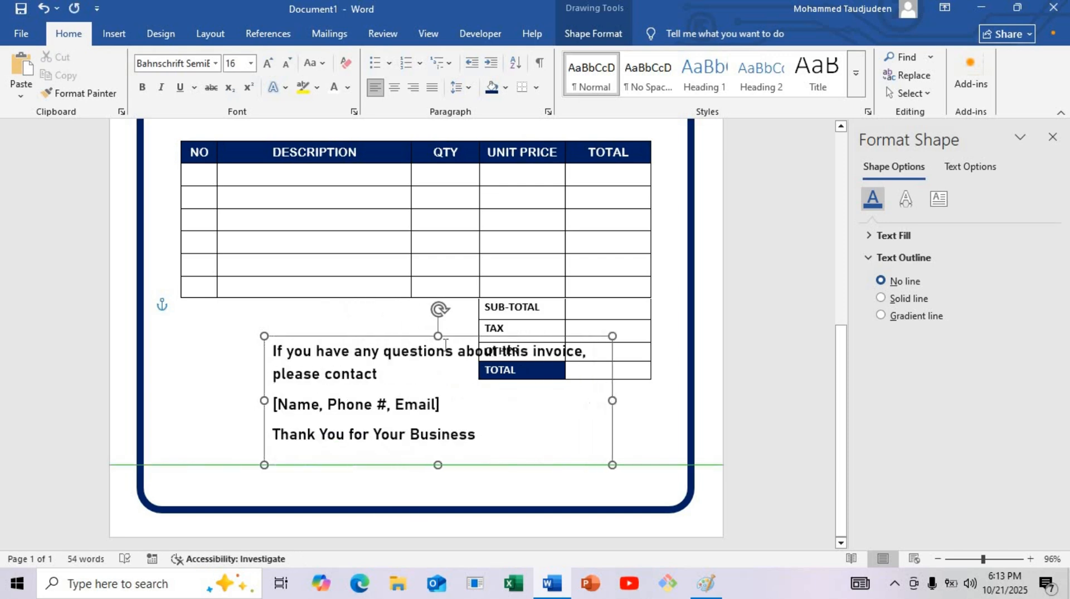
Centre all lines of the closing note and move its text box slightly down the page
{"action": "key", "text": "ctrl+a"}
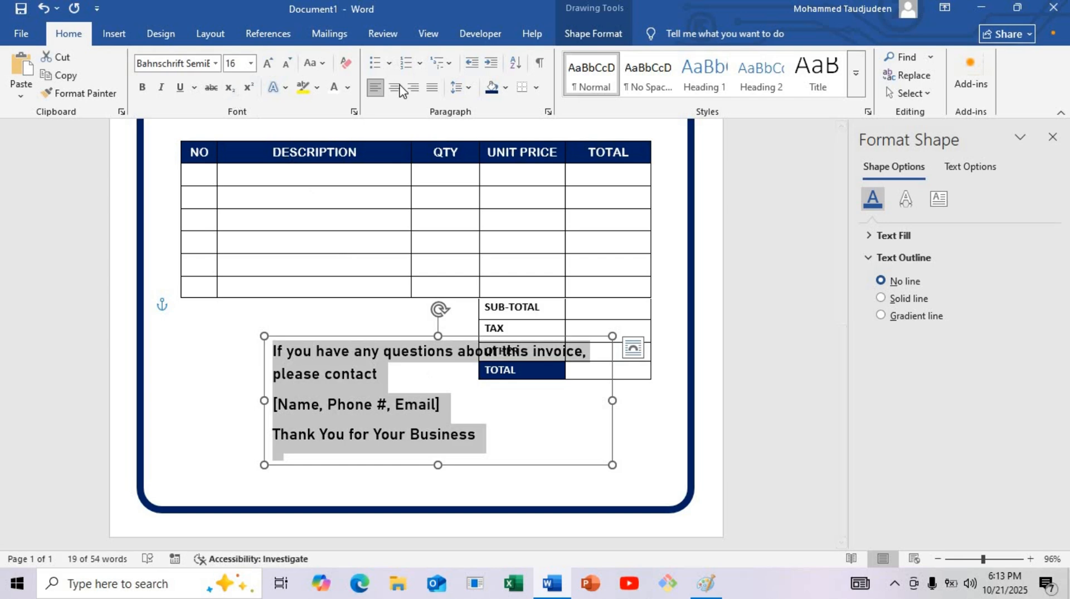
{"action": "key", "text": "ctrl+e"}
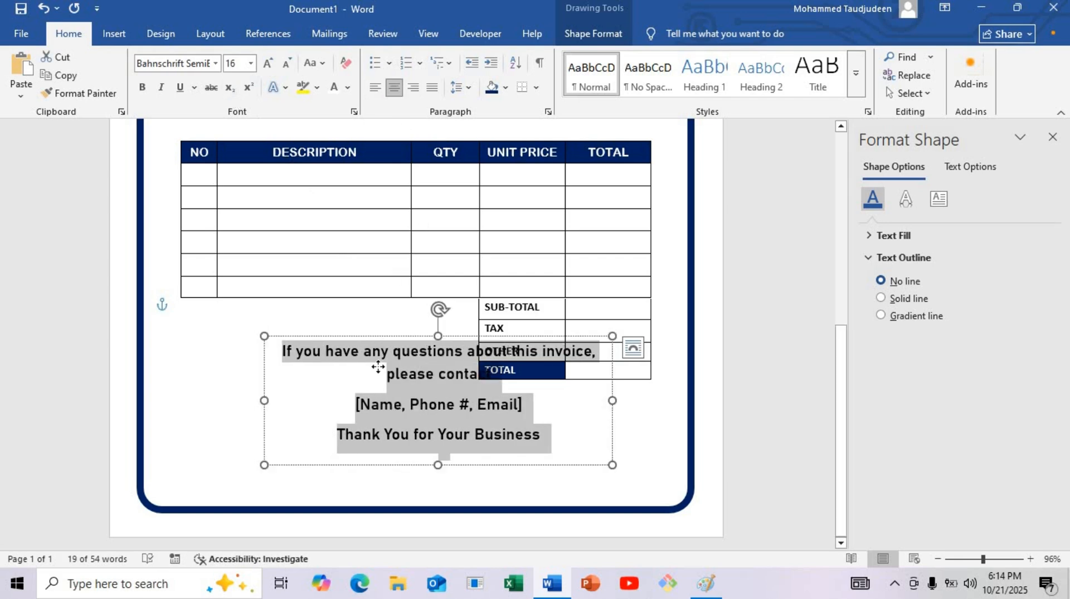
{"action": "left_click_drag", "start_coordinate": [379, 366], "coordinate": [364, 400]}
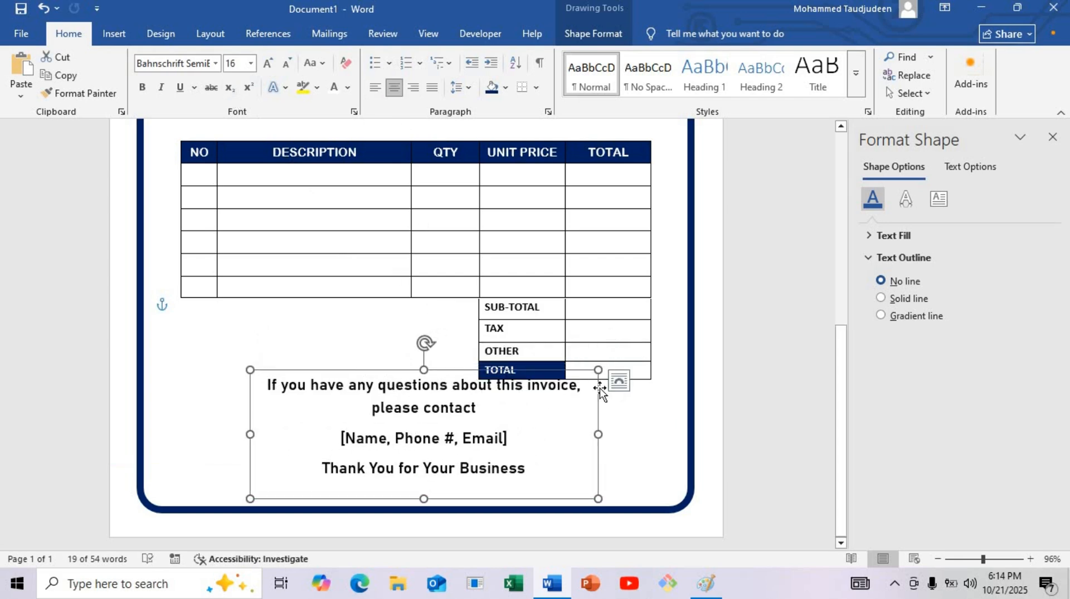
Set the spacing after the "please contact" and "[Name, Phone #, Email]" paragraphs to 0 pt
{"action": "left_click_drag", "start_coordinate": [583, 388], "coordinate": [329, 362]}
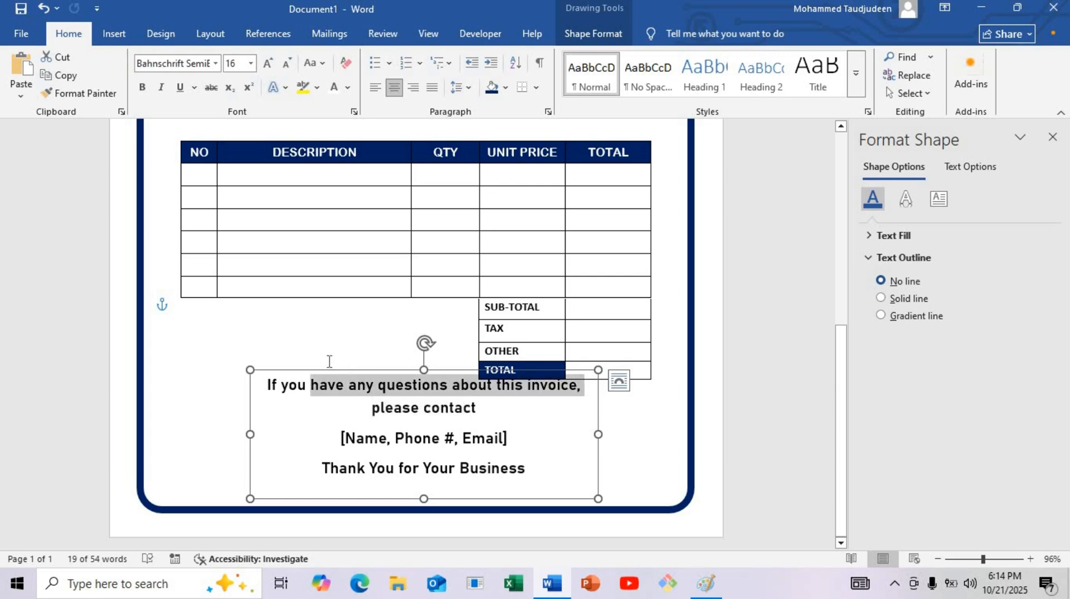
{"action": "left_click_drag", "start_coordinate": [477, 408], "coordinate": [372, 408]}
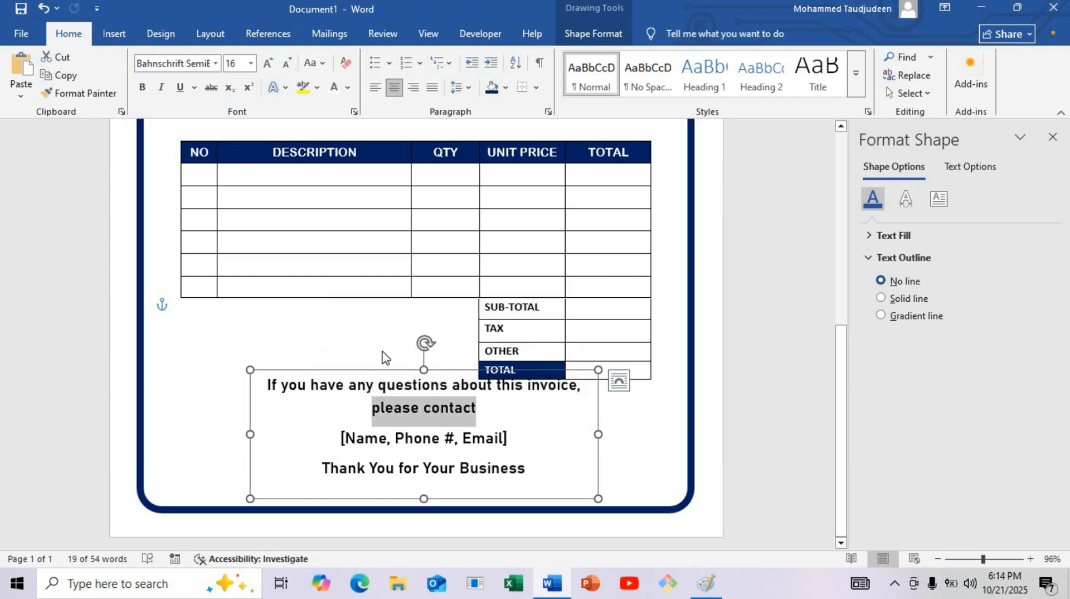
{"action": "left_click", "coordinate": [214, 35]}
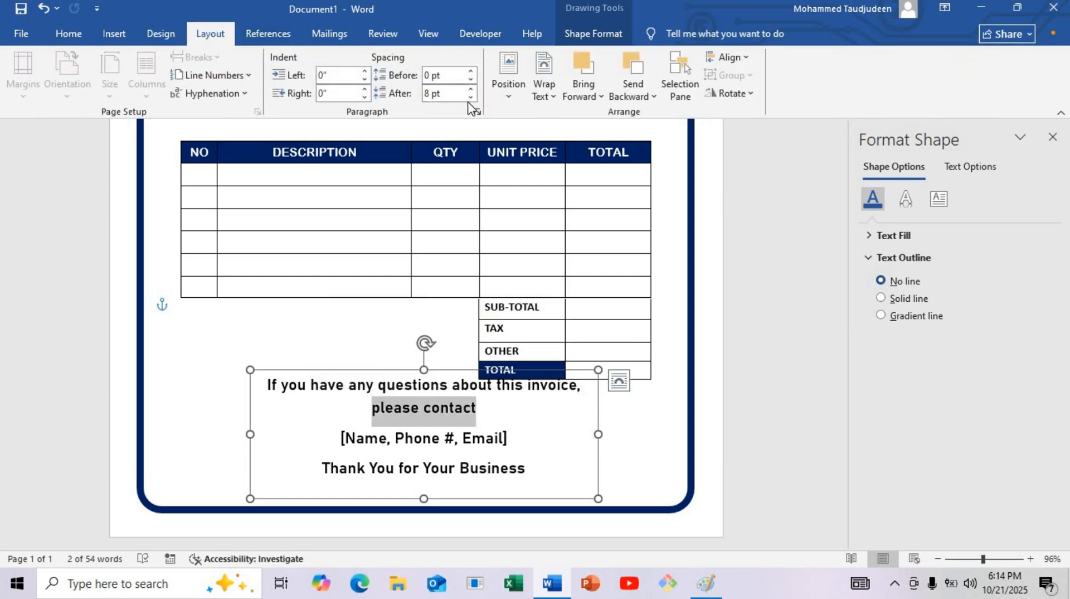
{"action": "double_click", "coordinate": [471, 97]}
{"action": "left_click_drag", "start_coordinate": [525, 434], "coordinate": [356, 434]}
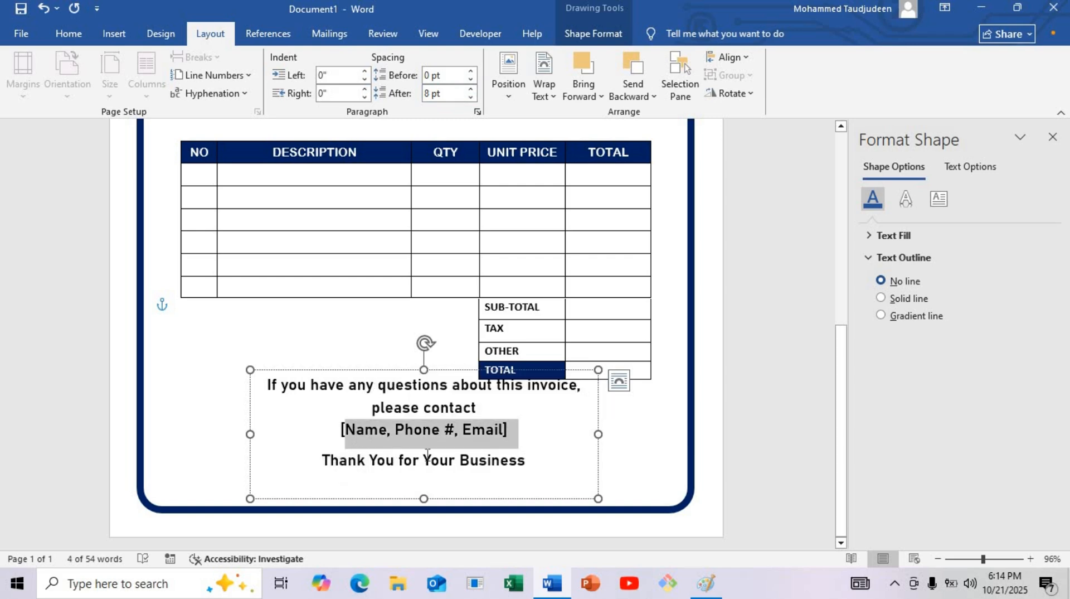
{"action": "double_click", "coordinate": [471, 98]}
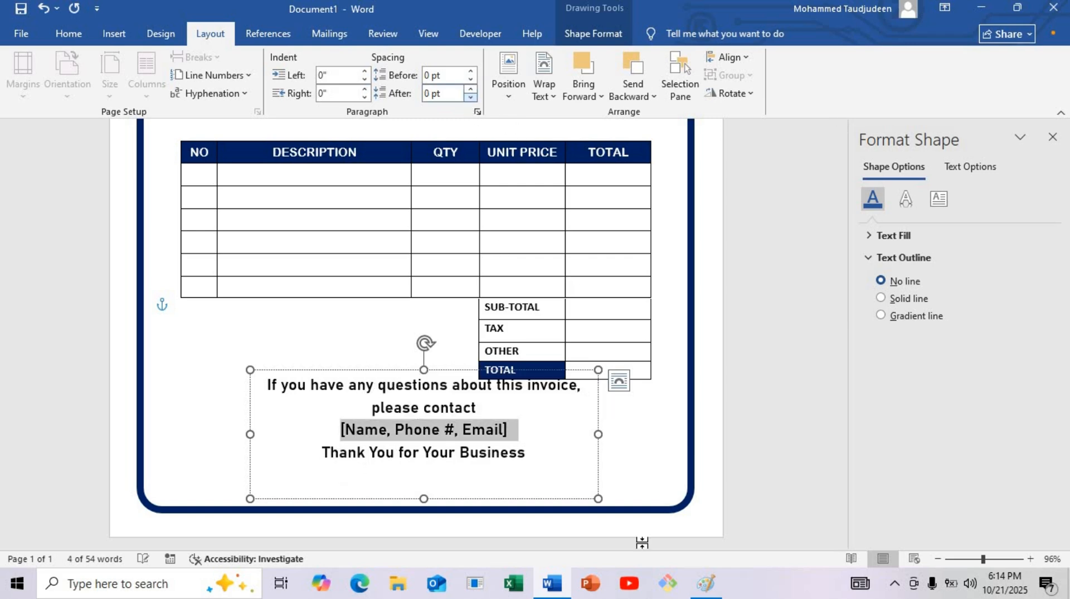
Widen the closing note box so its first sentence fits on one line, and position it below the totals table inside the border
{"action": "left_click", "coordinate": [569, 434]}
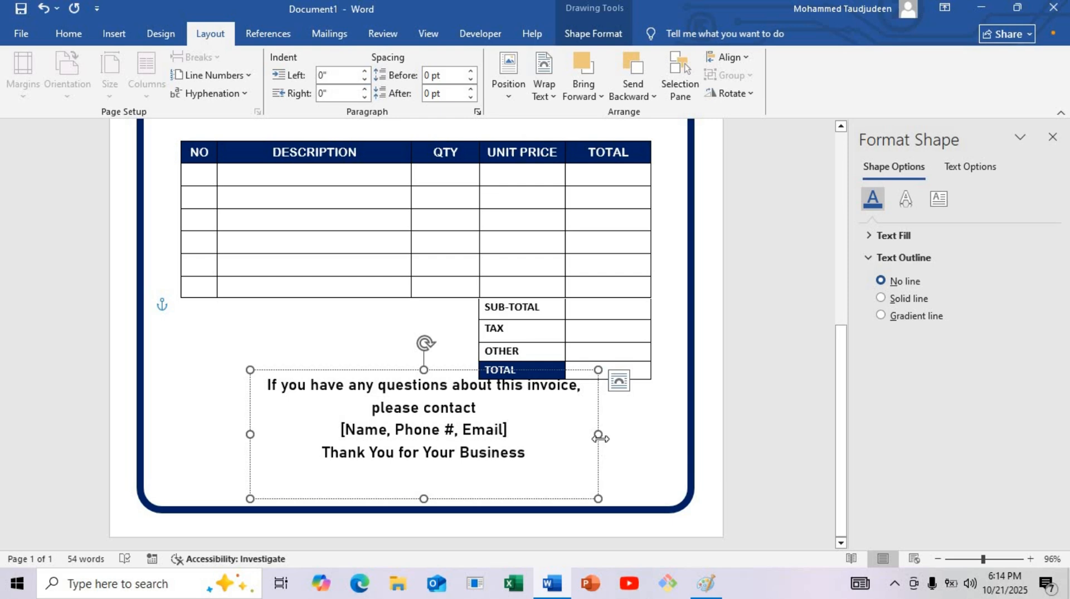
{"action": "left_click_drag", "start_coordinate": [600, 437], "coordinate": [736, 430]}
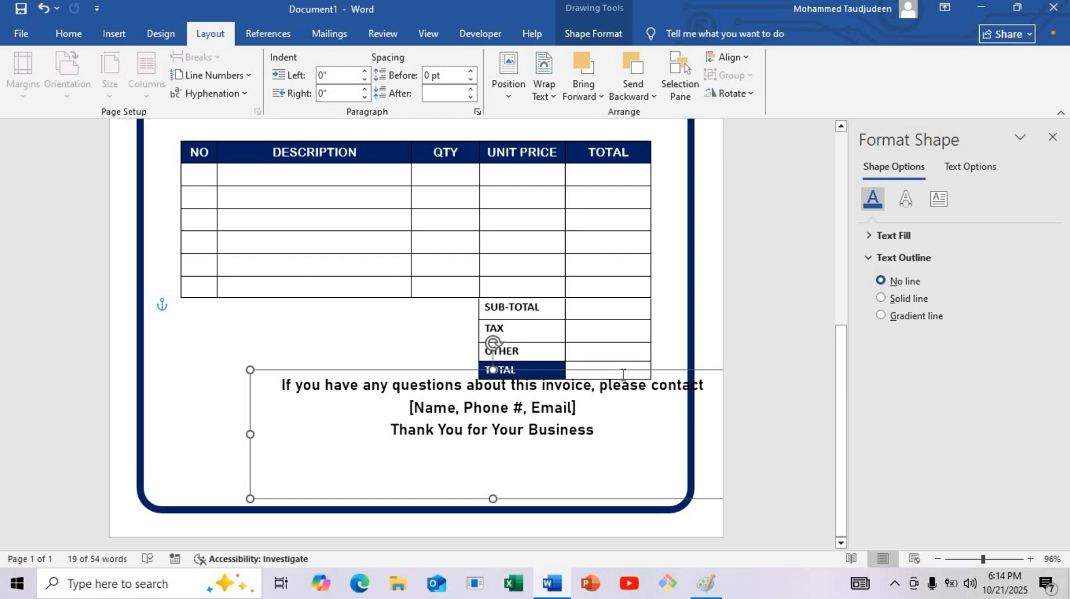
{"action": "left_click_drag", "start_coordinate": [621, 374], "coordinate": [117, 415]}
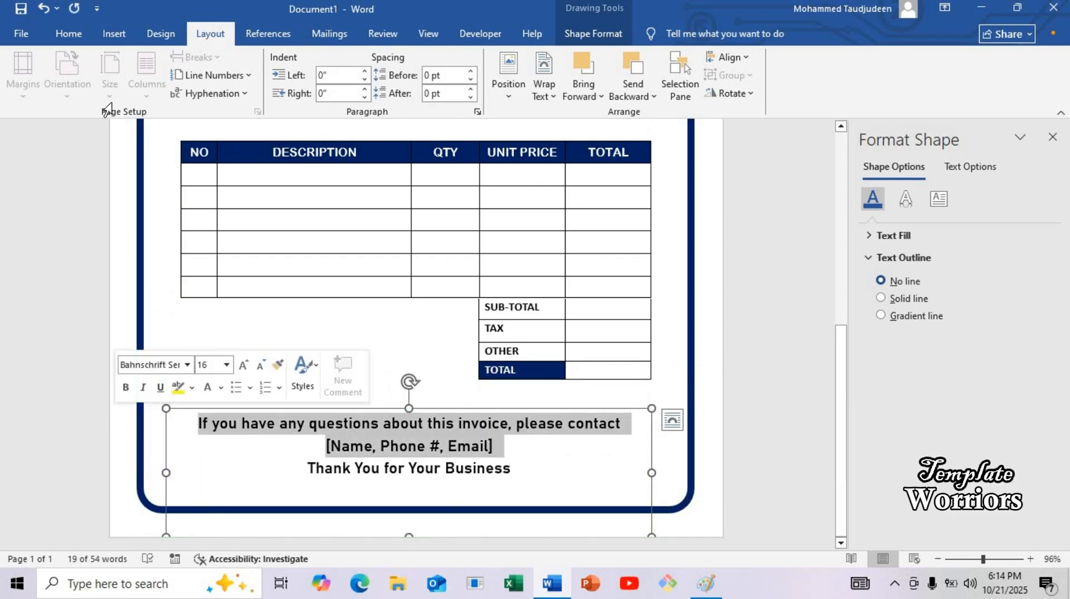
Format the note's first two lines in Calibri (Body) at size 14
{"action": "left_click", "coordinate": [68, 33]}
{"action": "left_click", "coordinate": [216, 63]}
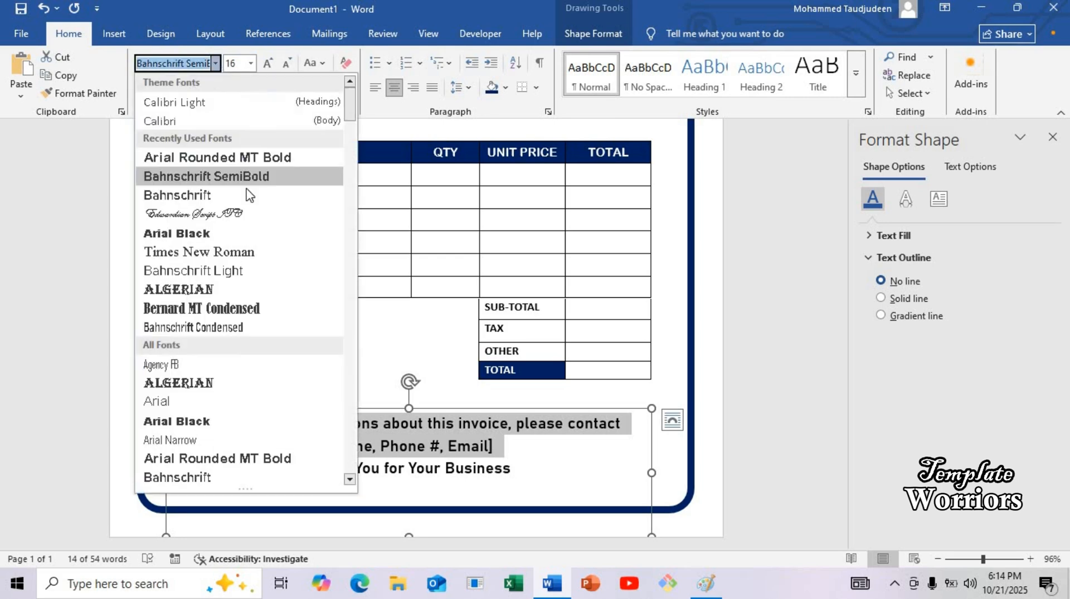
{"action": "left_click", "coordinate": [167, 120]}
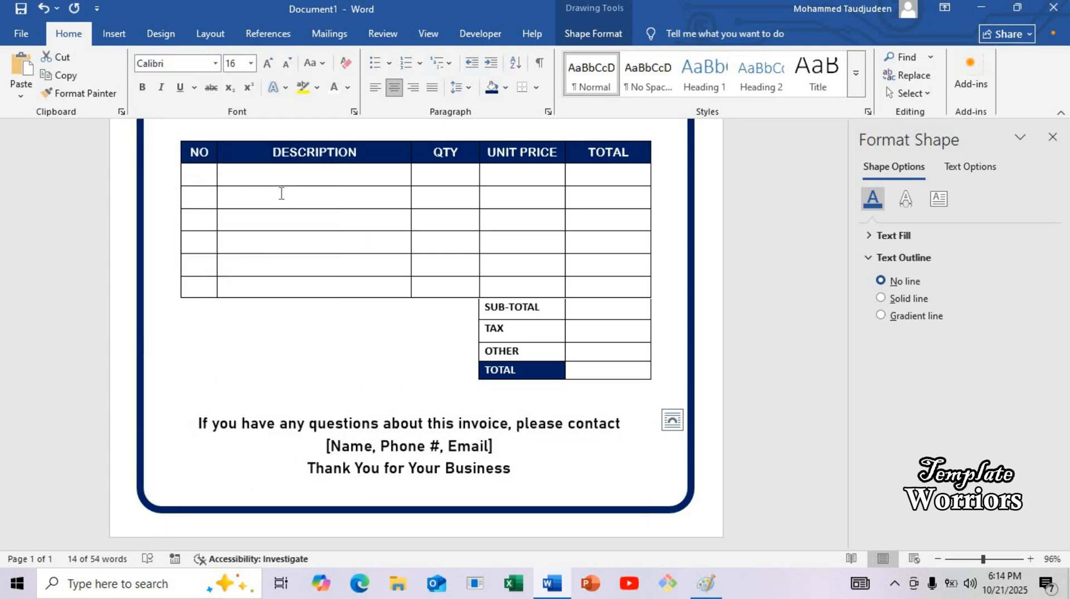
{"action": "left_click", "coordinate": [287, 63]}
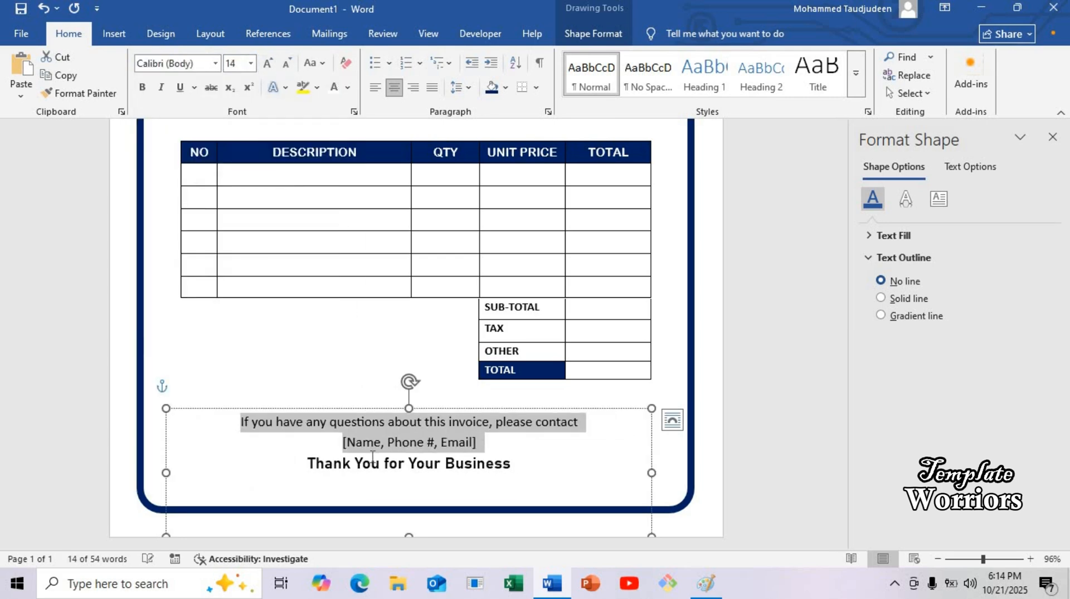
Shift the closing note box slightly to the right so it sits more centrally within the page border
{"action": "left_click_drag", "start_coordinate": [446, 409], "coordinate": [455, 410]}
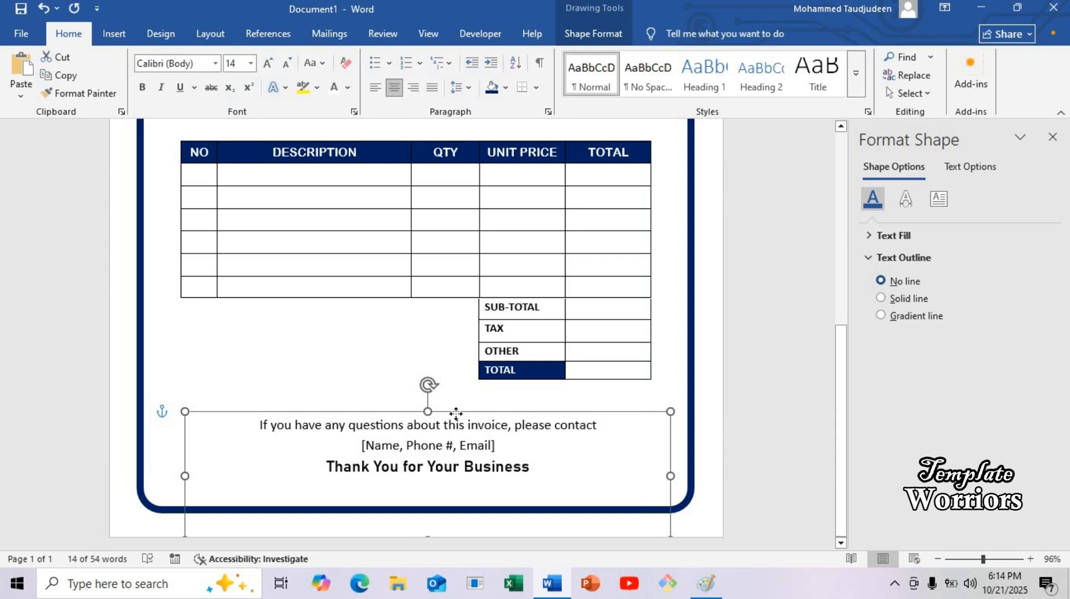
{"action": "left_click", "coordinate": [495, 446]}
{"action": "left_click_drag", "start_coordinate": [495, 446], "coordinate": [368, 446]}
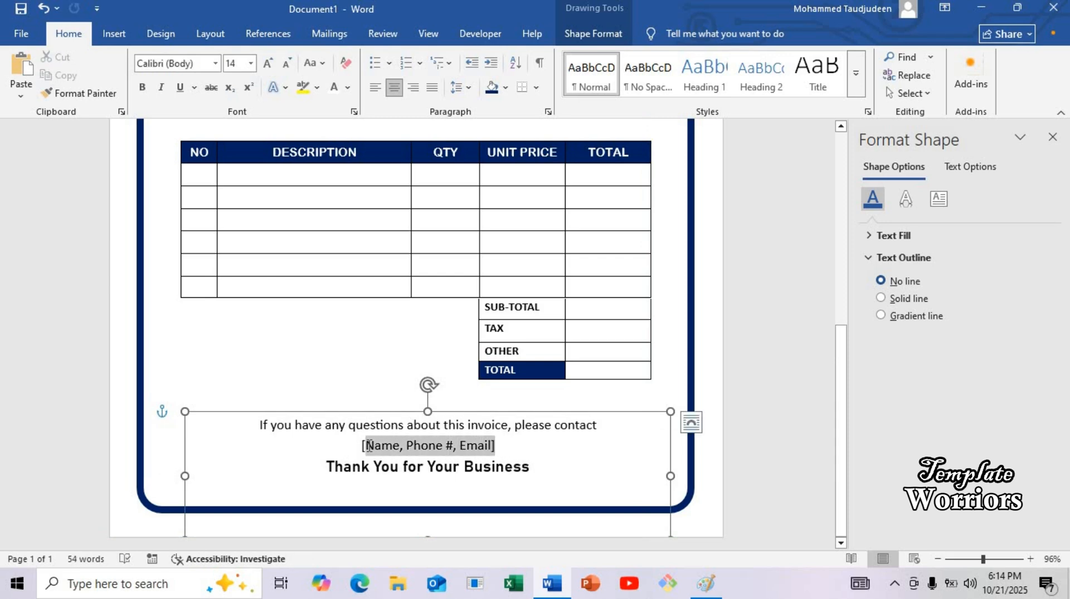
{"action": "left_click", "coordinate": [381, 446]}
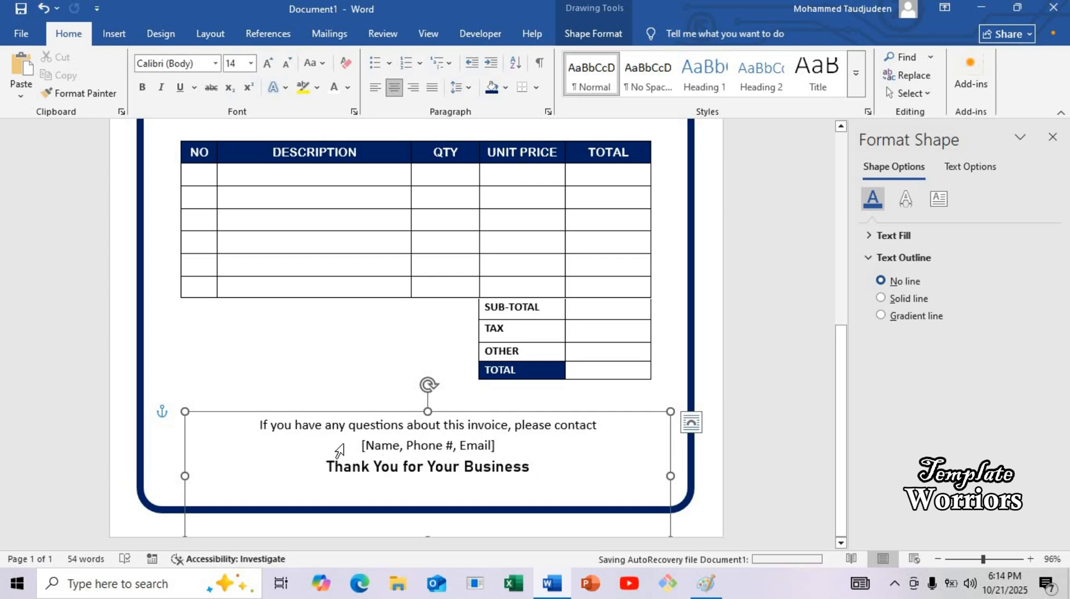
Change the font of the "Thank You for Your Business" line to Bahnschrift
{"action": "left_click", "coordinate": [436, 471]}
{"action": "left_click_drag", "start_coordinate": [538, 467], "coordinate": [328, 467]}
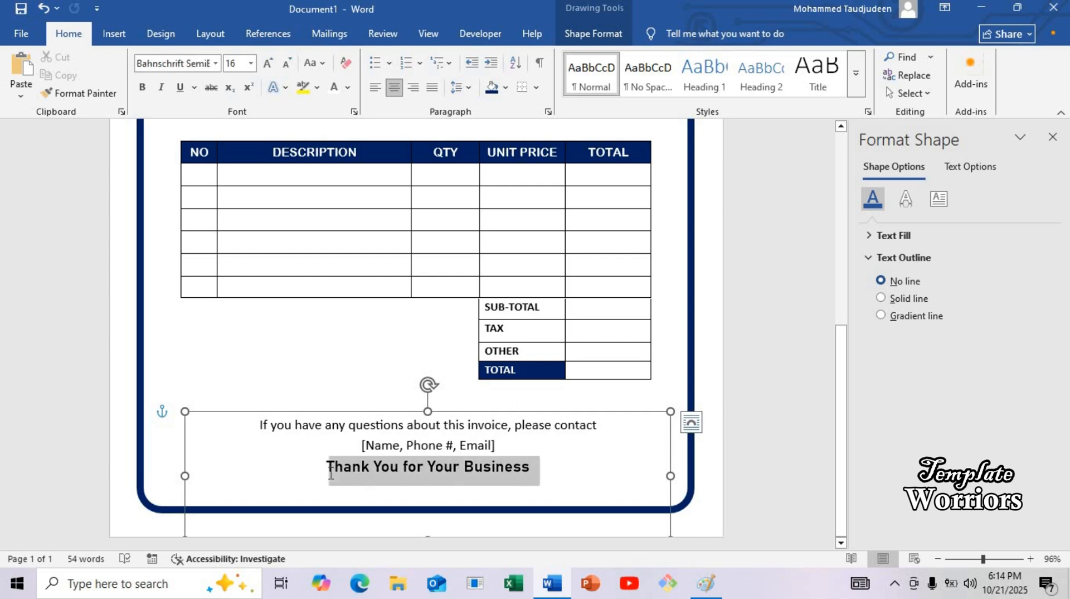
{"action": "left_click", "coordinate": [215, 63]}
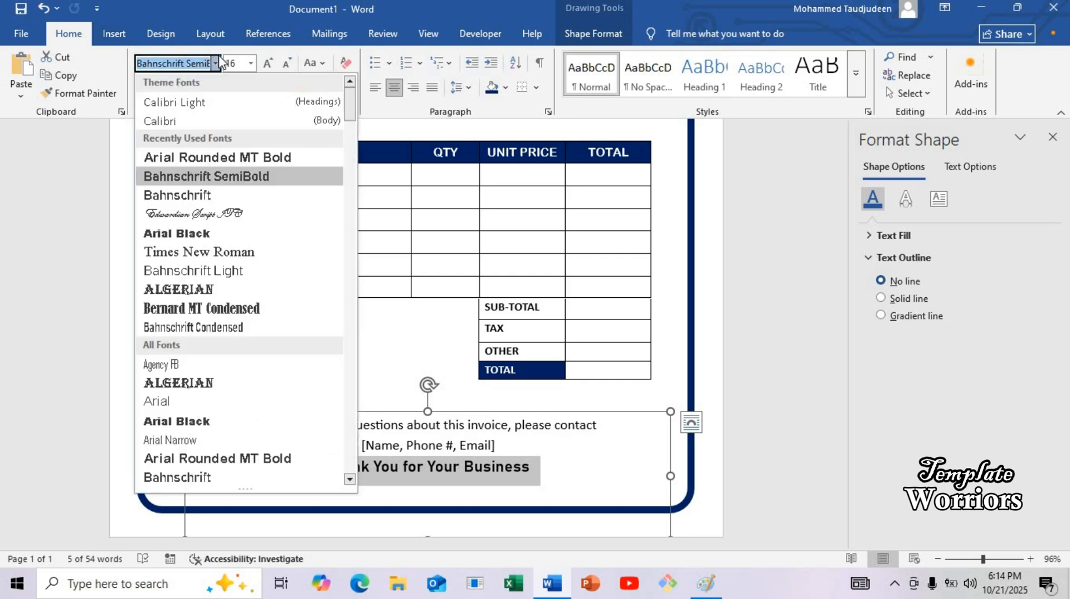
{"action": "left_click", "coordinate": [222, 196]}
{"action": "left_click", "coordinate": [462, 482]}
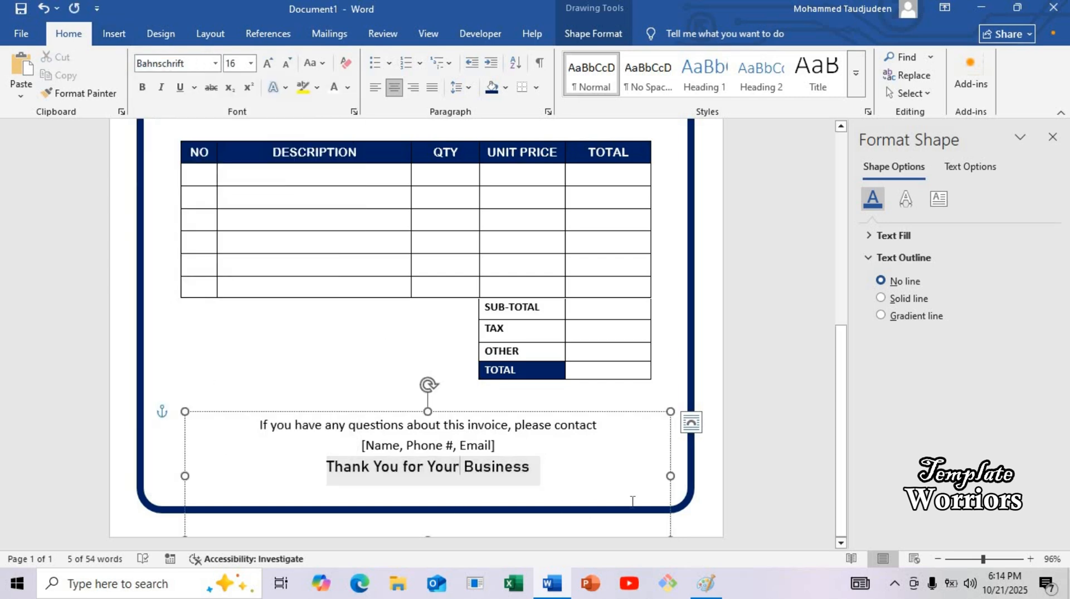
Make the "Thank You for Your Business" line italic
{"action": "left_click_drag", "start_coordinate": [539, 464], "coordinate": [306, 454]}
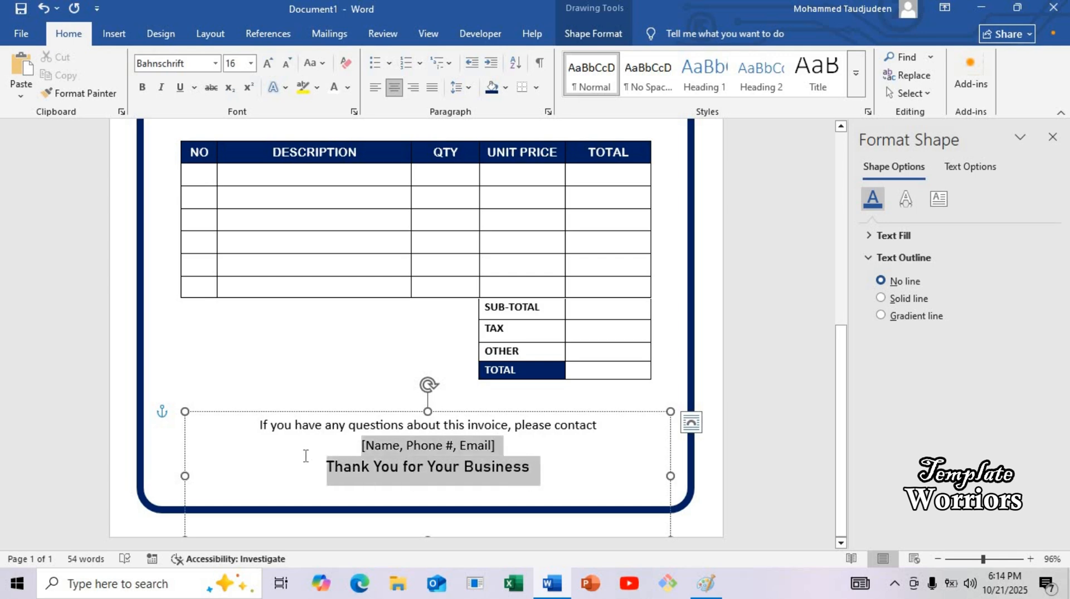
{"action": "left_click", "coordinate": [491, 466]}
{"action": "left_click_drag", "start_coordinate": [540, 466], "coordinate": [327, 470]}
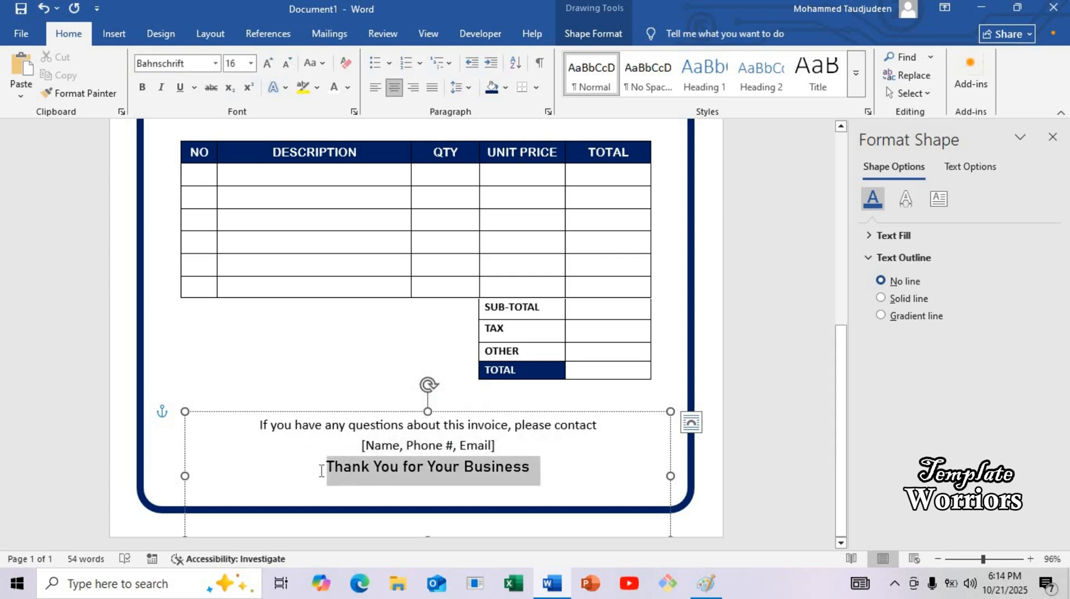
{"action": "left_click", "coordinate": [164, 88]}
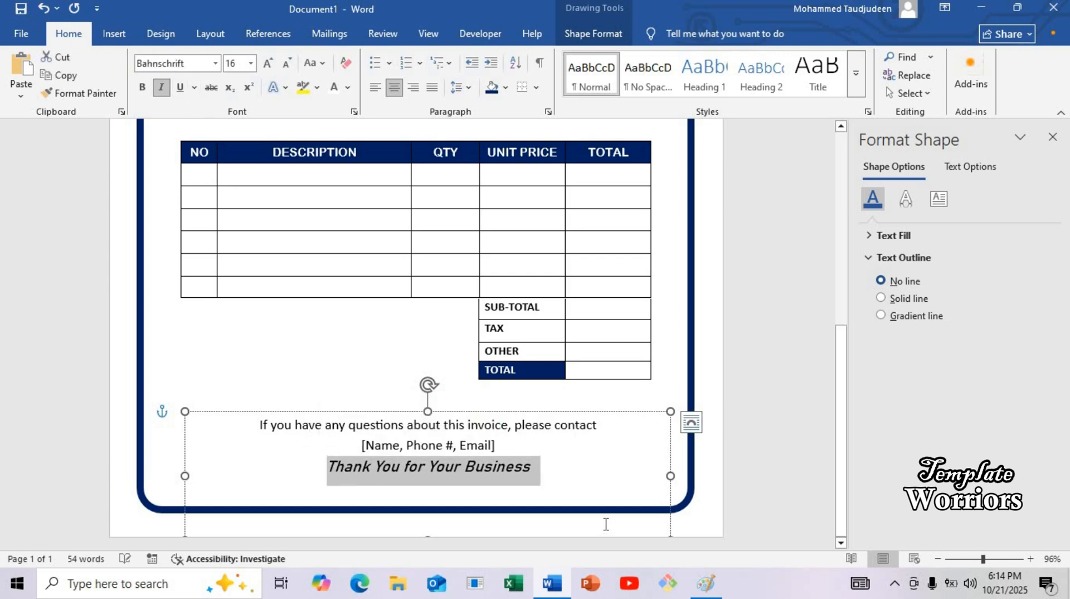
Move the closing note box up directly beneath the totals table and shorten it to end just below its last text line
{"action": "left_click", "coordinate": [657, 491]}
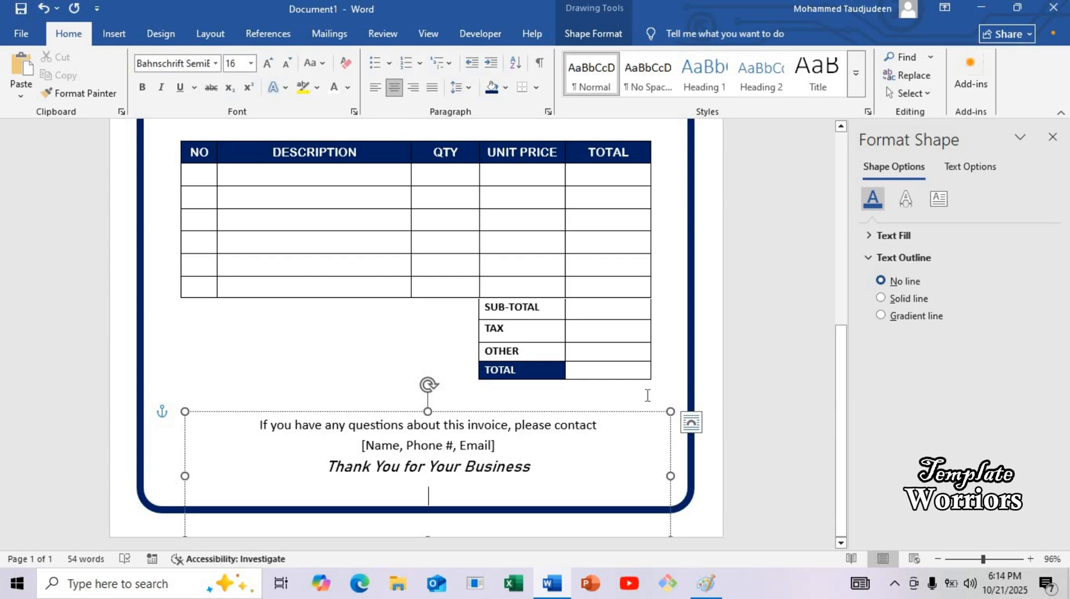
{"action": "left_click_drag", "start_coordinate": [633, 397], "coordinate": [637, 367]}
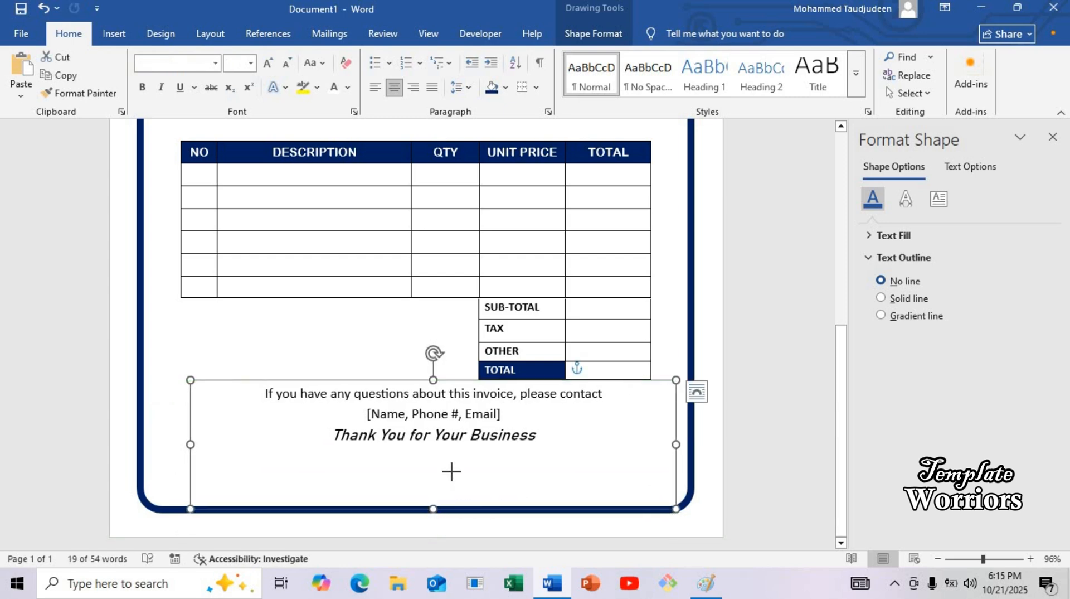
{"action": "left_click_drag", "start_coordinate": [452, 471], "coordinate": [437, 455]}
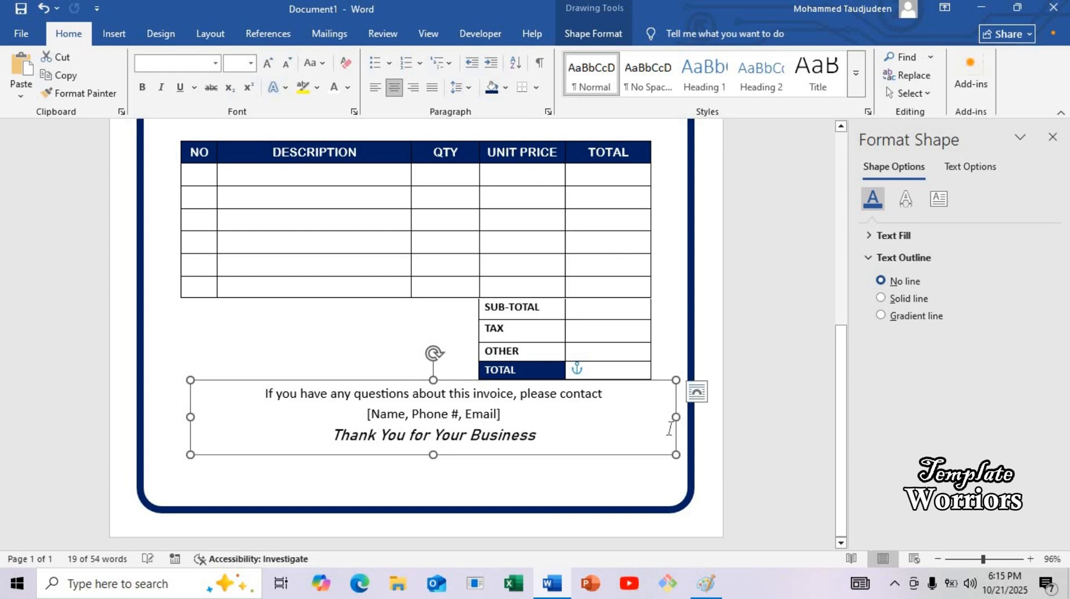
Narrow the closing note box and move it lower, centred horizontally between the totals table and the page border
{"action": "left_click_drag", "start_coordinate": [676, 417], "coordinate": [563, 423]}
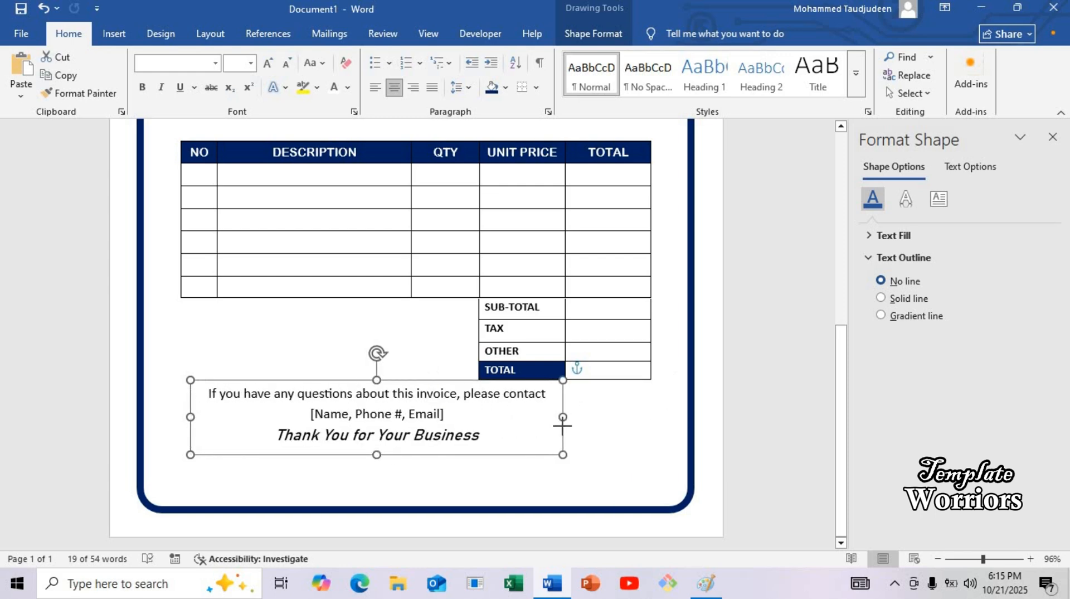
{"action": "left_click_drag", "start_coordinate": [442, 392], "coordinate": [491, 418]}
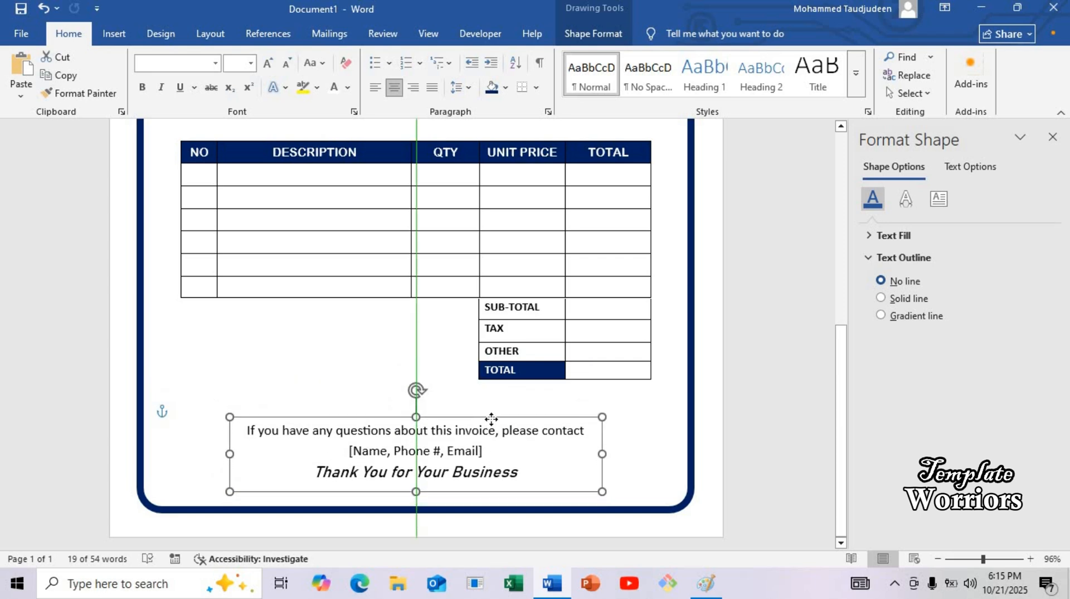
{"action": "left_click_drag", "start_coordinate": [415, 385], "coordinate": [415, 385]}
{"action": "left_click", "coordinate": [370, 363]}
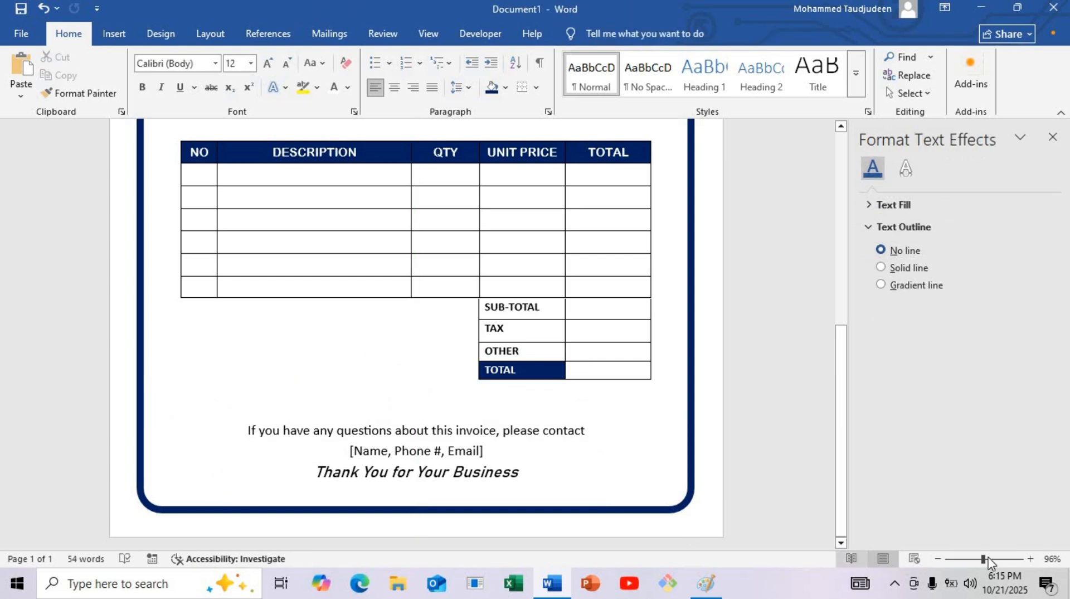
Undo the latest closing note box changes and return the document to Print Layout view at 59% zoom
{"action": "left_click", "coordinate": [967, 559]}
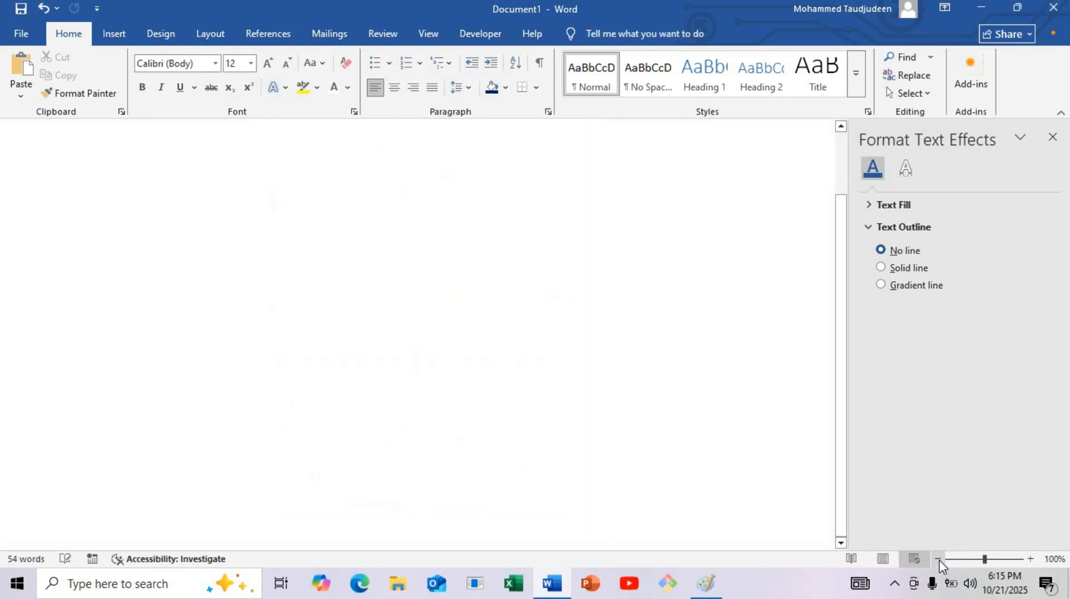
{"action": "left_click", "coordinate": [939, 560]}
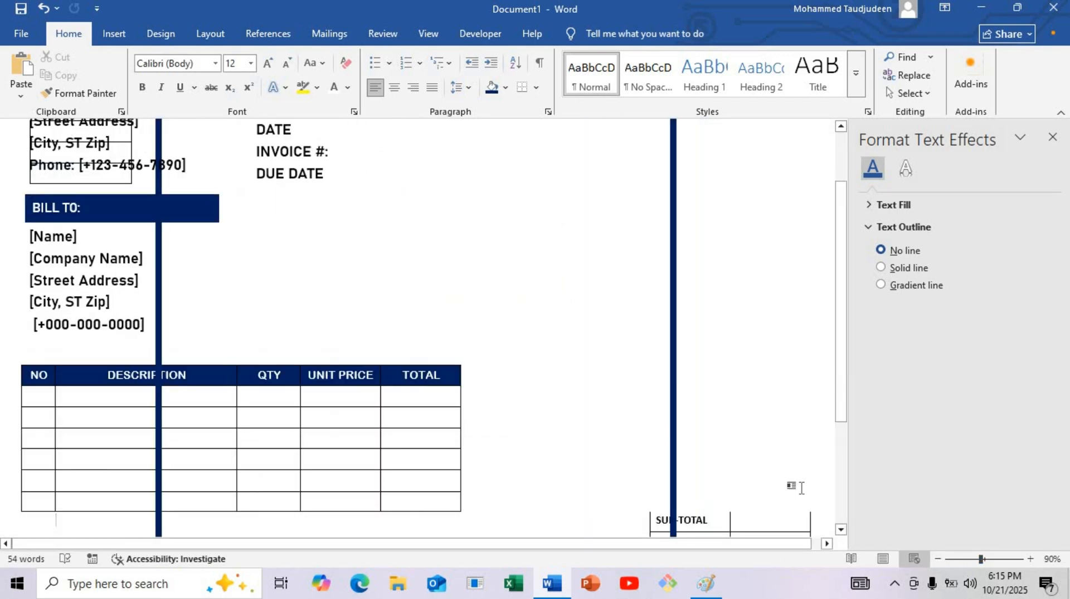
{"action": "left_click", "coordinate": [882, 559]}
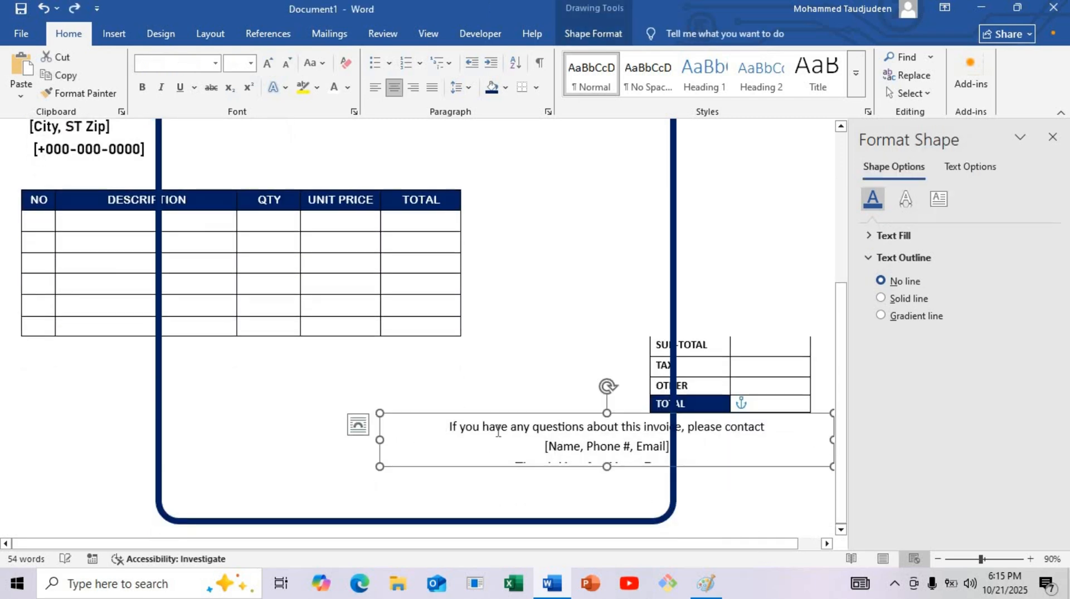
{"action": "left_click", "coordinate": [894, 563]}
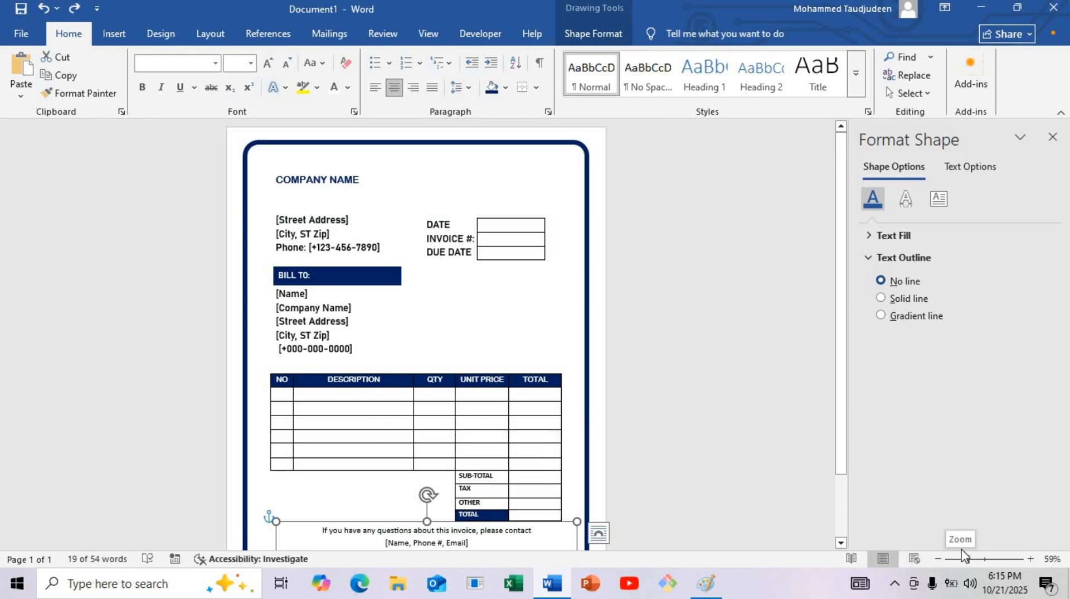
Move the closing note box down below the totals table and shorten it to fit just above the bottom page border
{"action": "scroll", "coordinate": [547, 453], "scroll_direction": "down", "scroll_amount": 3}
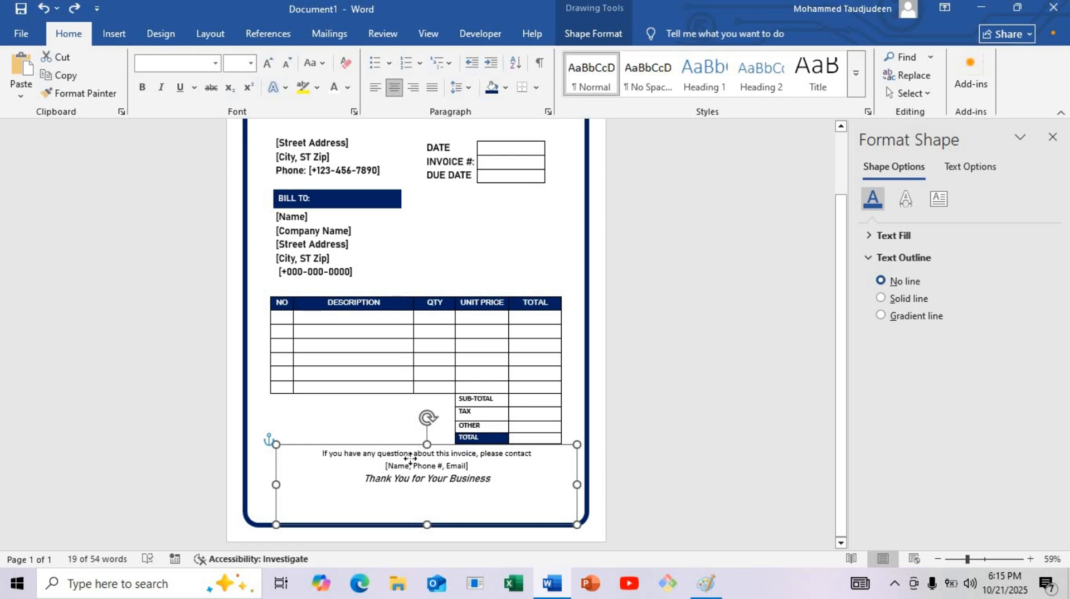
{"action": "left_click_drag", "start_coordinate": [415, 445], "coordinate": [414, 478]}
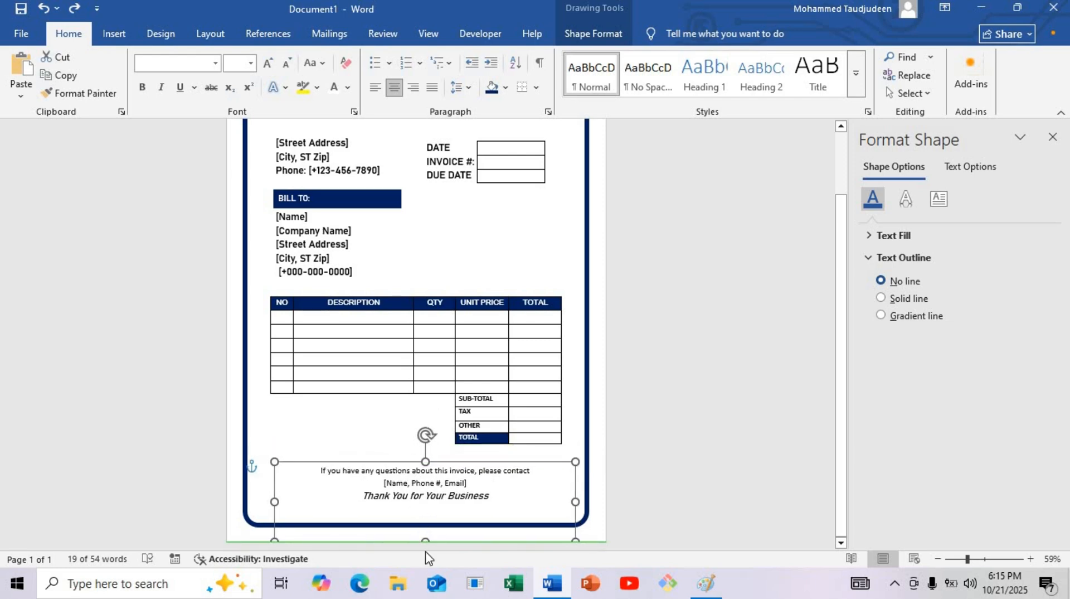
{"action": "left_click_drag", "start_coordinate": [429, 520], "coordinate": [427, 514]}
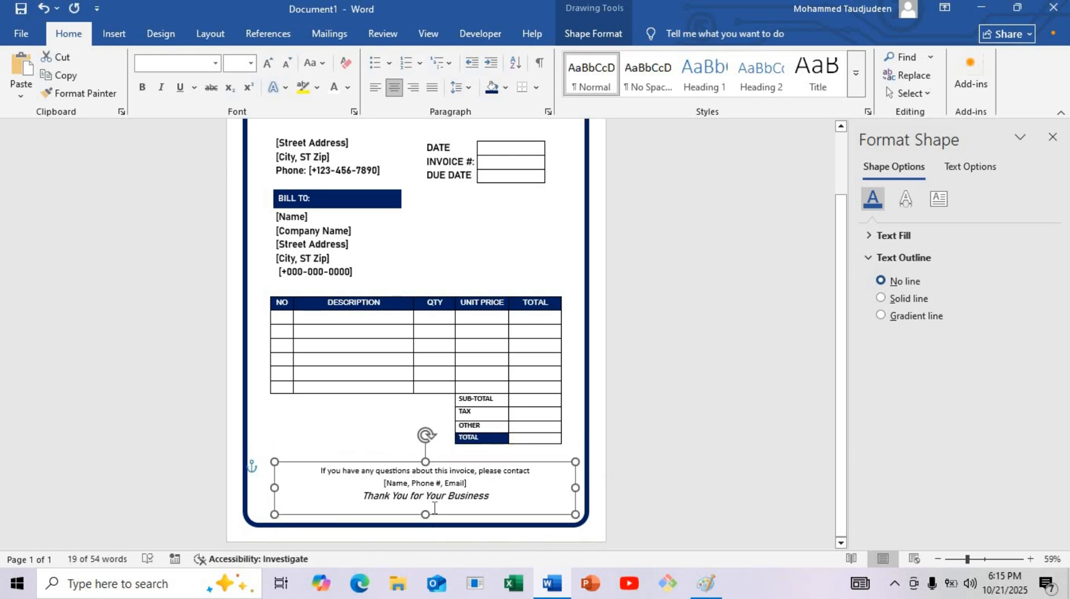
{"action": "left_click_drag", "start_coordinate": [402, 464], "coordinate": [400, 457]}
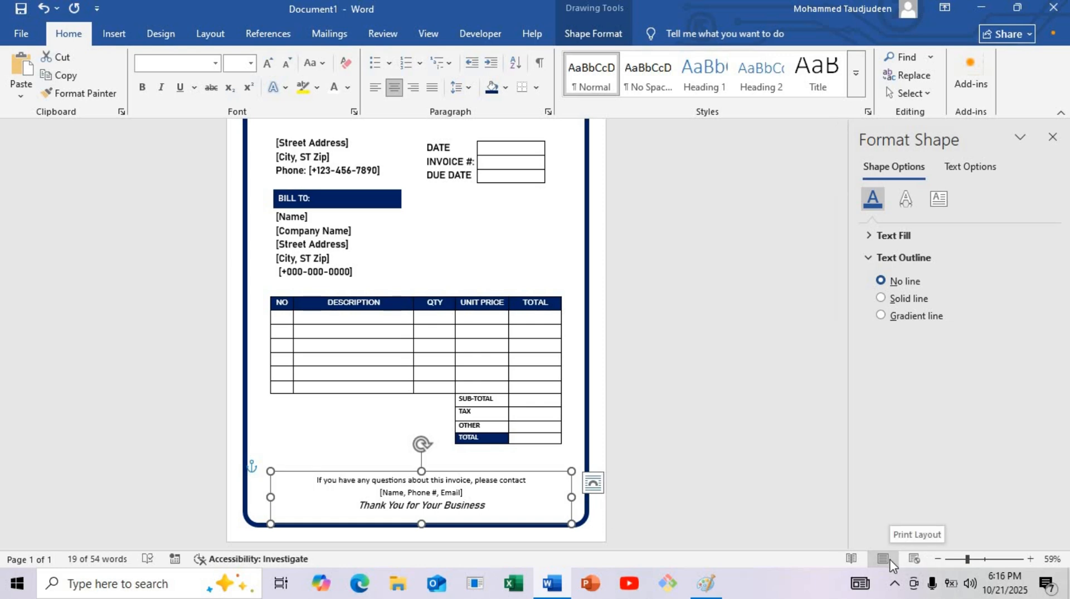
{"action": "left_click", "coordinate": [440, 384]}
{"action": "scroll", "coordinate": [435, 208], "scroll_direction": "up", "scroll_amount": 3}
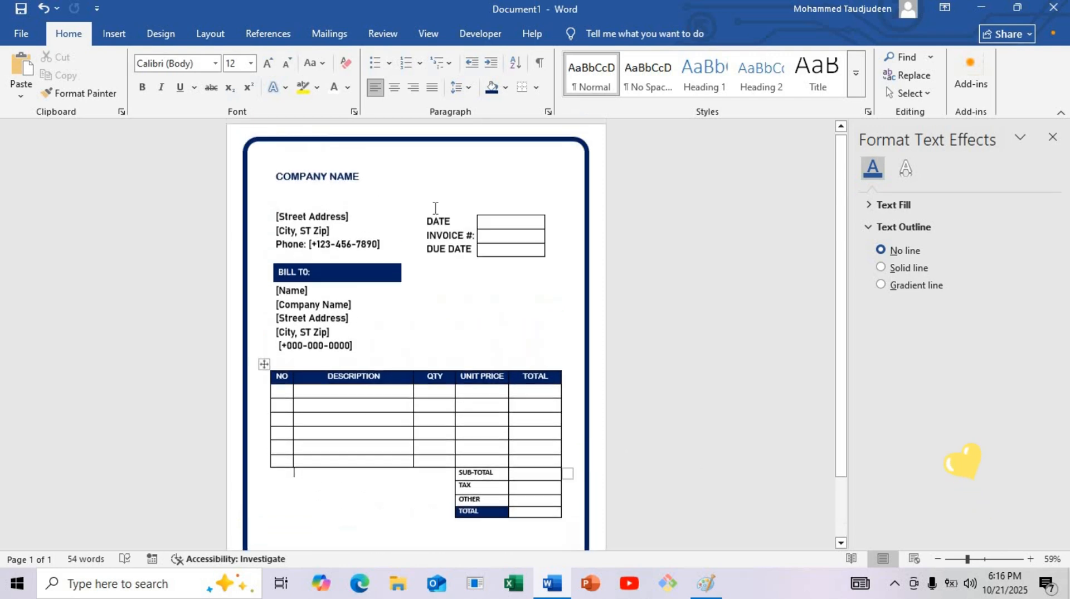
{"action": "scroll", "coordinate": [537, 423], "scroll_direction": "down", "scroll_amount": 3}
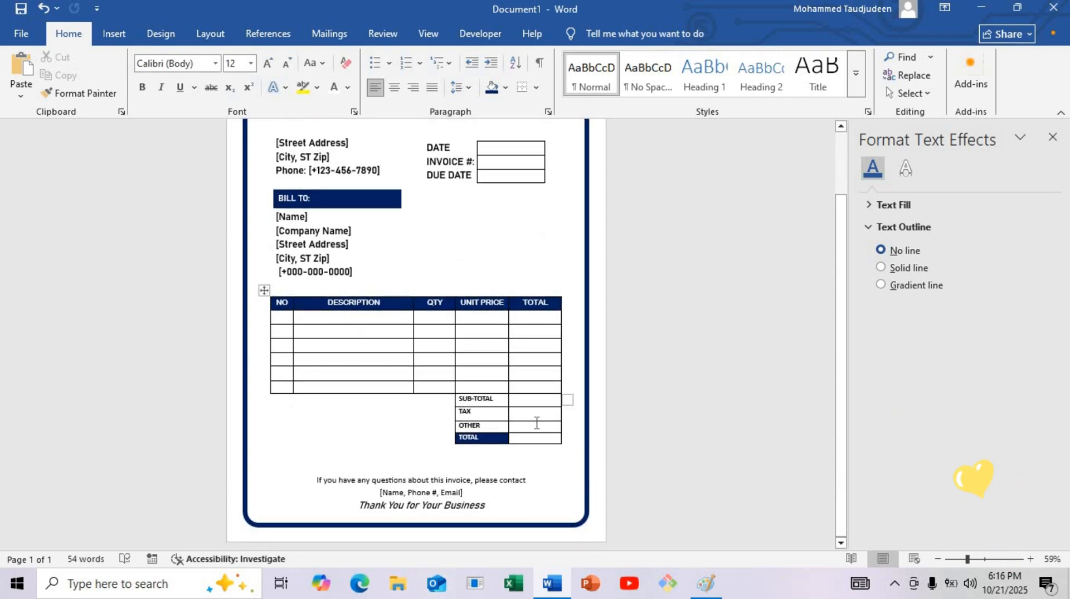
{"action": "scroll", "coordinate": [434, 432], "scroll_direction": "up", "scroll_amount": 3}
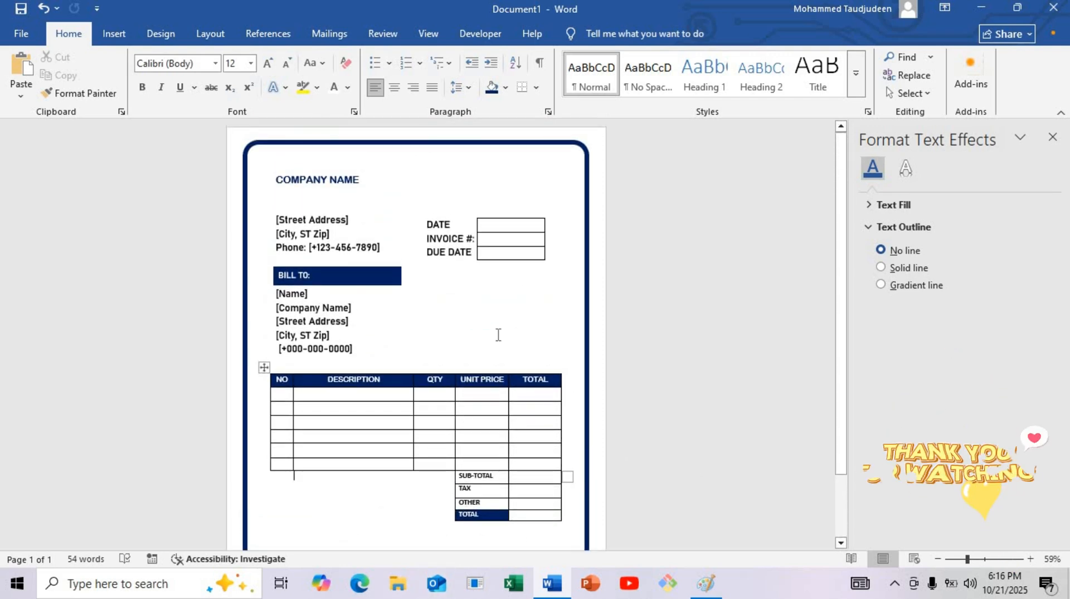